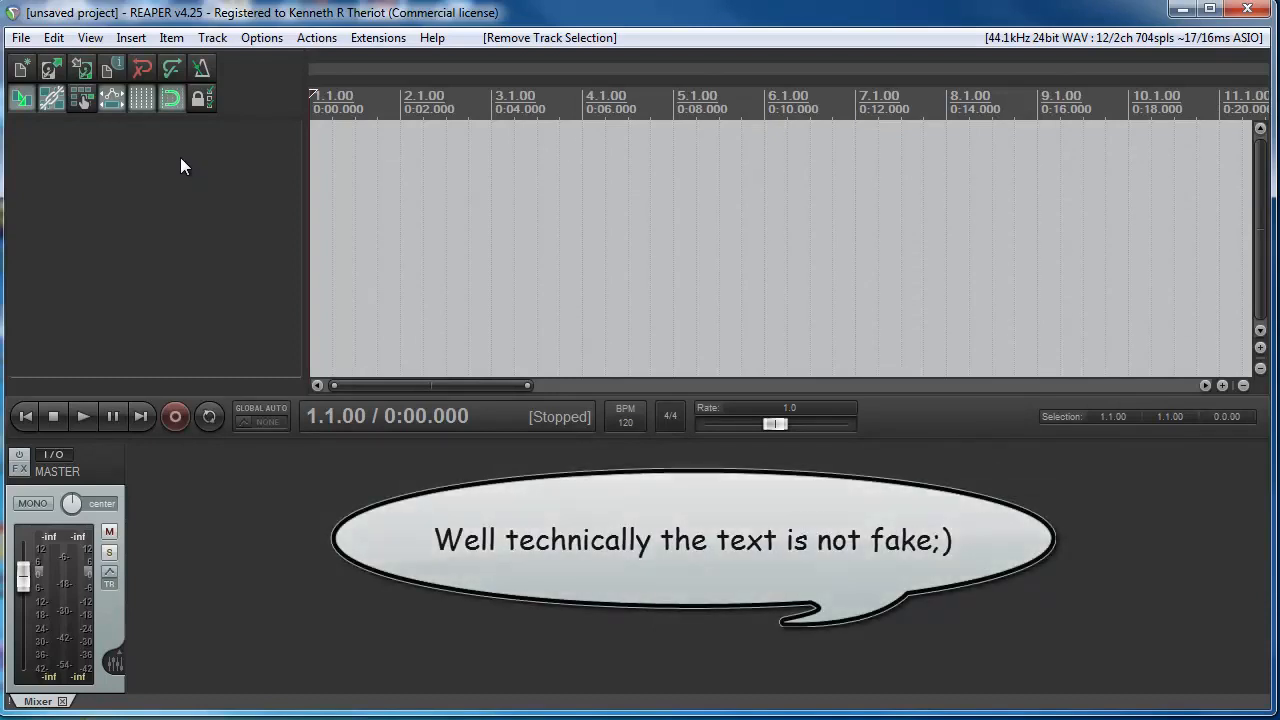
# Add a first track, arm it with F9, record a ~13-second vocal take and save all recorded files.
pyautogui.doubleClick(181, 158)
pyautogui.press('F9')
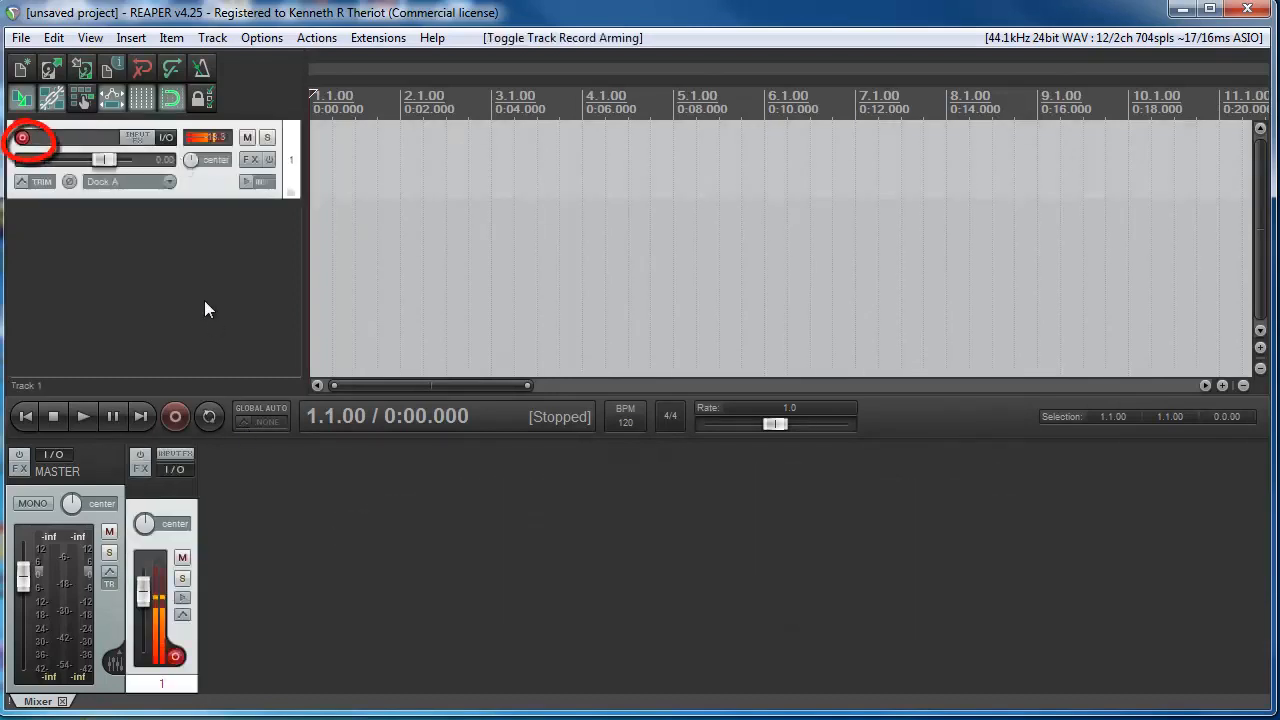
pyautogui.click(174, 420)
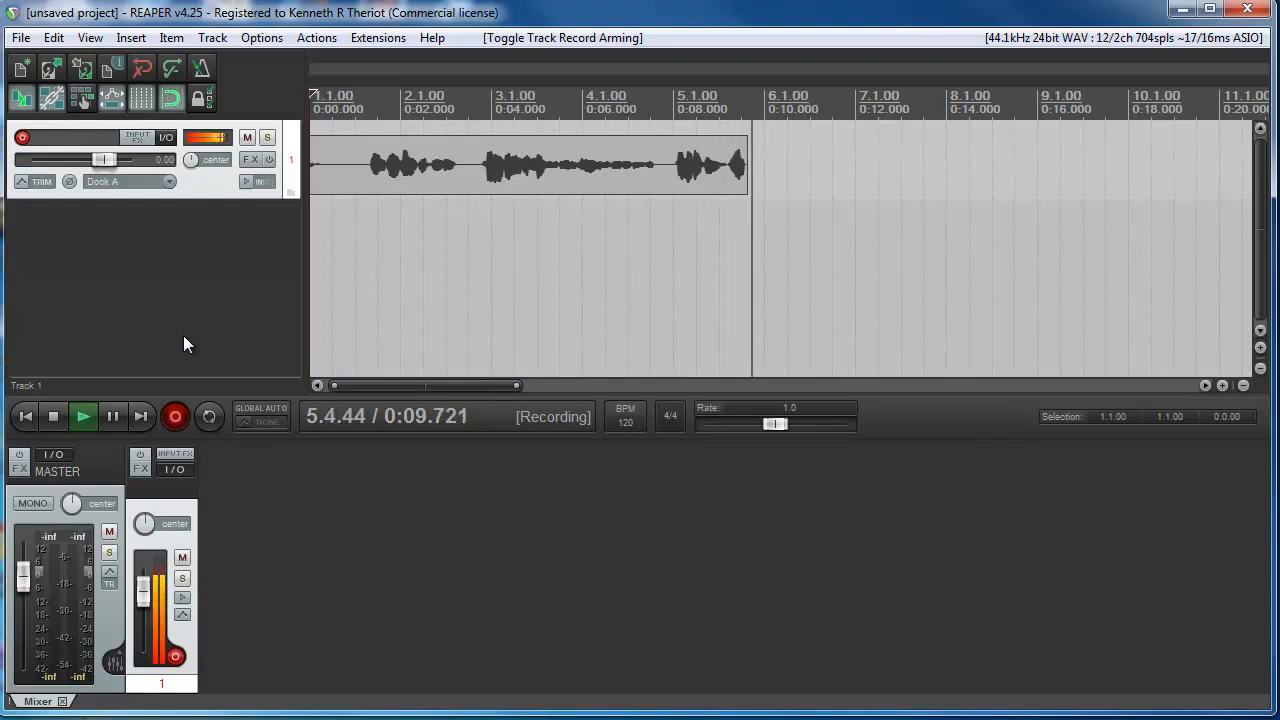
pyautogui.click(81, 420)
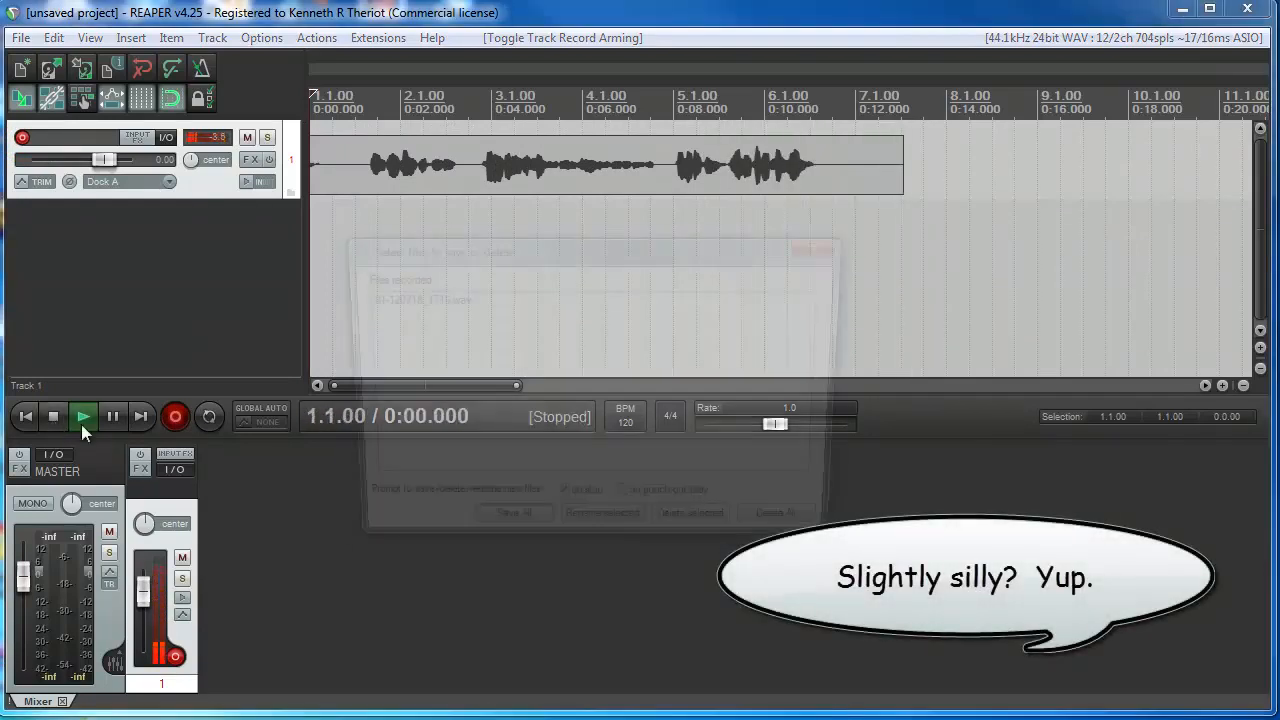
pyautogui.click(500, 534)
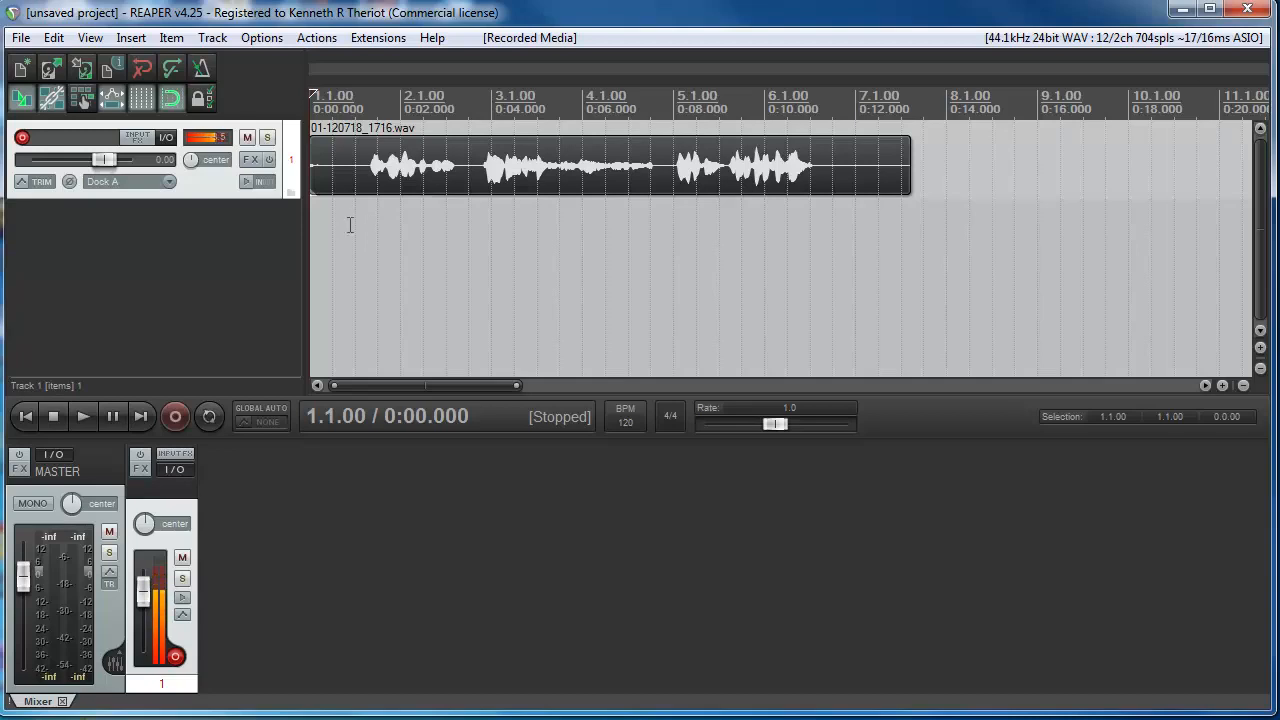
# Disarm track 1, add and arm track 2, and record an ~11-second second vocal take.
pyautogui.click(22, 139)
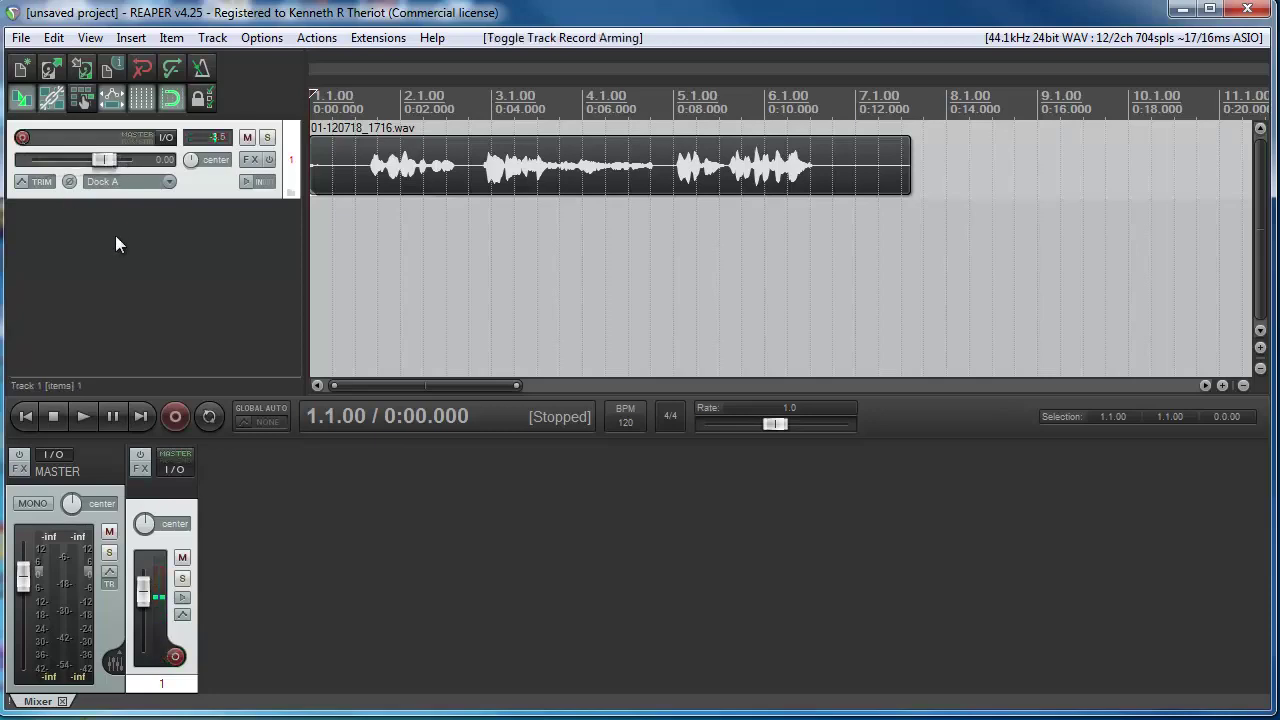
pyautogui.doubleClick(221, 233)
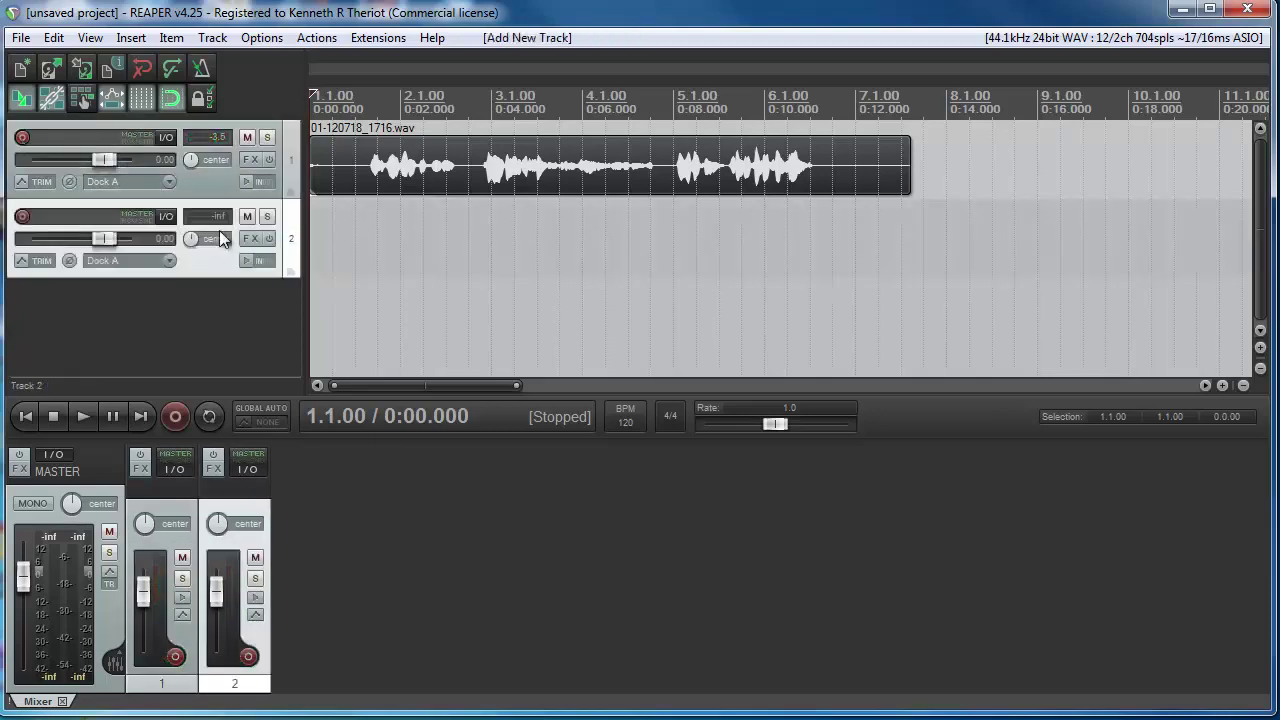
pyautogui.click(22, 217)
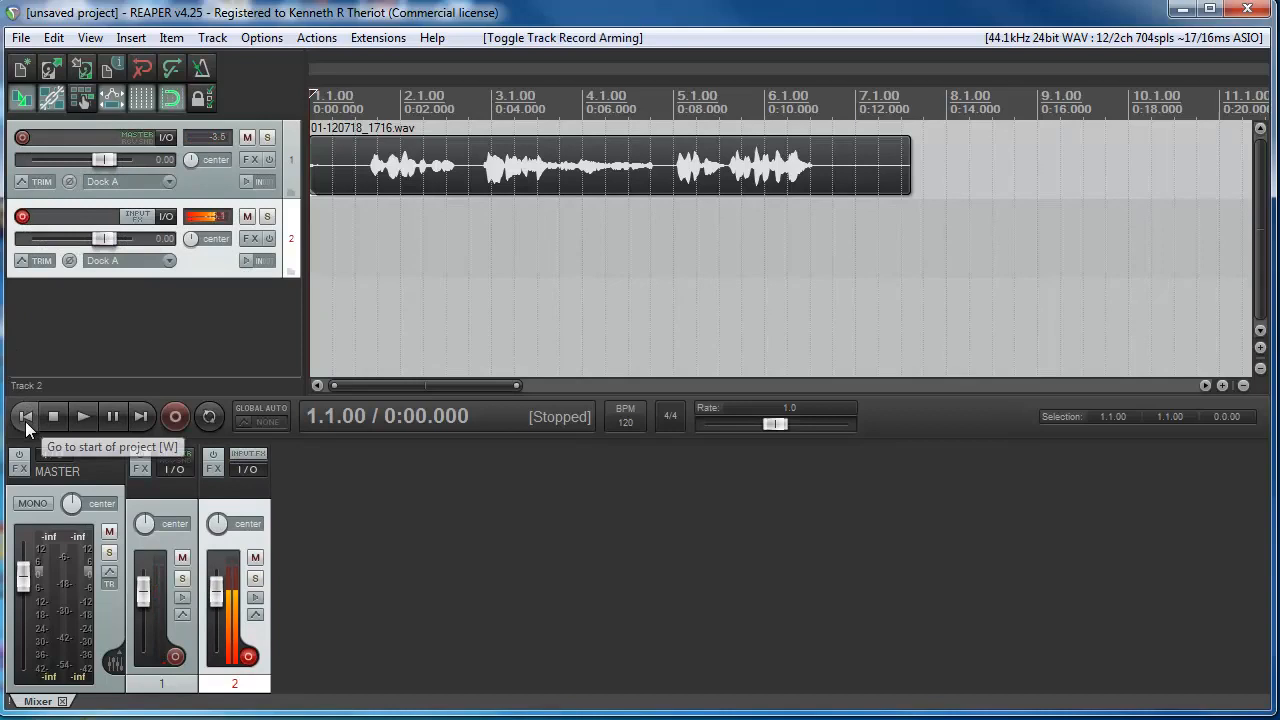
pyautogui.click(174, 416)
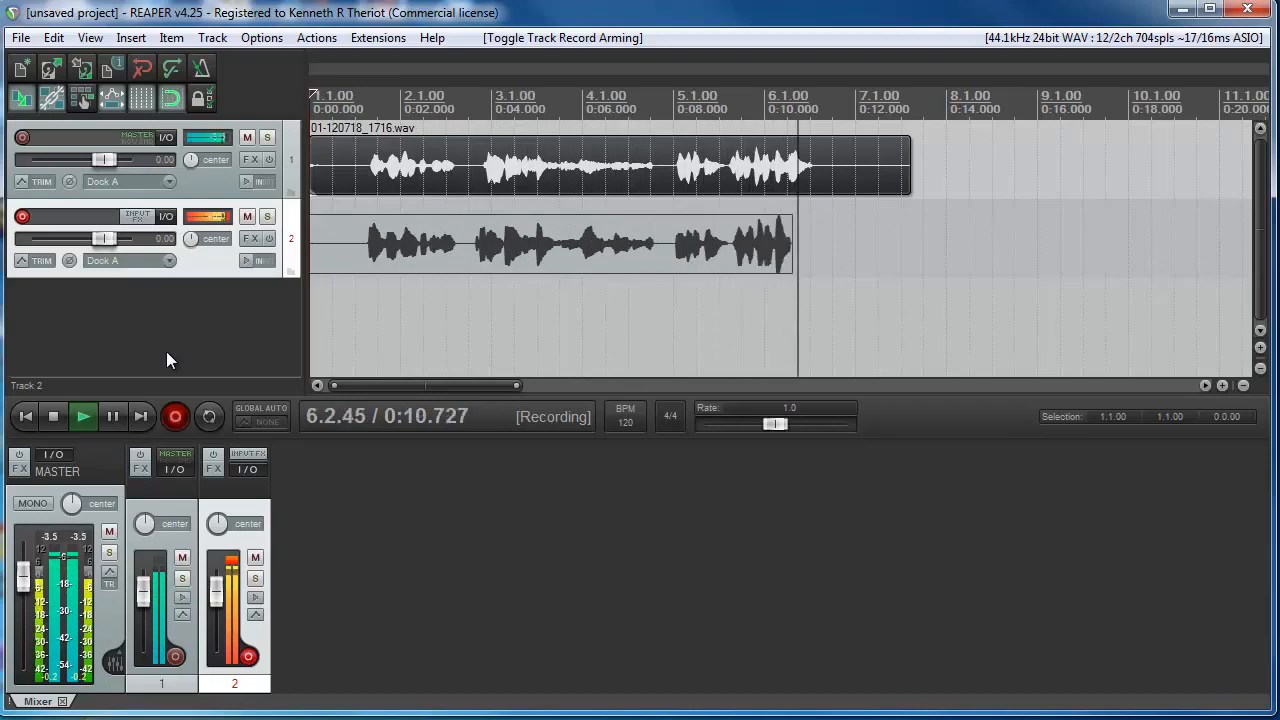
pyautogui.press('space')
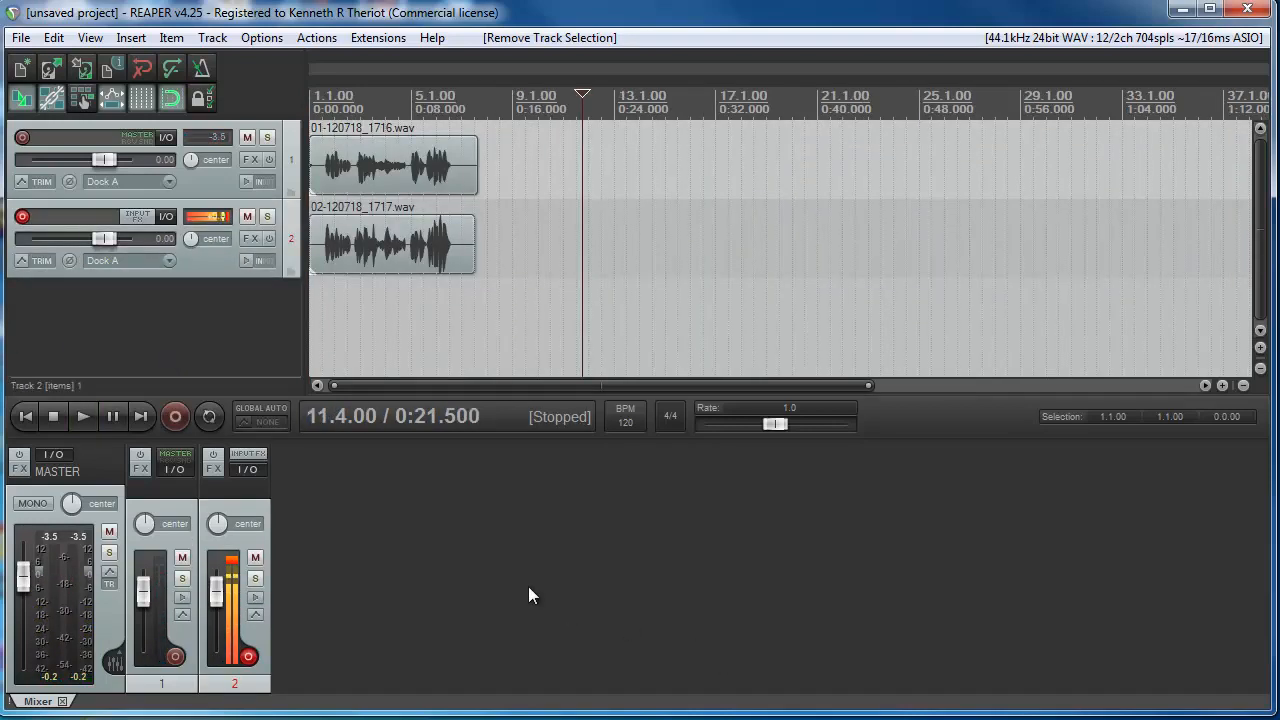
# Disarm track 2 and play both takes from around 0:01.5 to compare them.
pyautogui.click(22, 216)
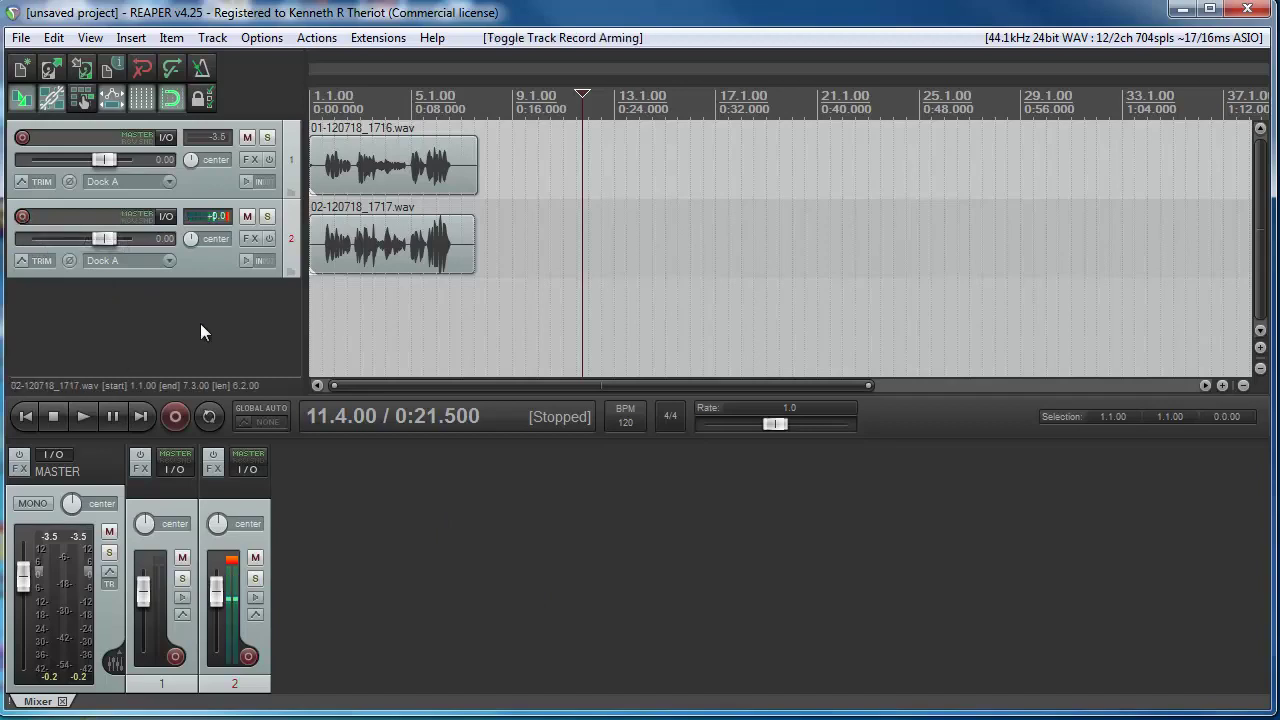
pyautogui.click(391, 311)
pyautogui.scroll(5, 391, 311)
pyautogui.scroll(2, 500, 314)
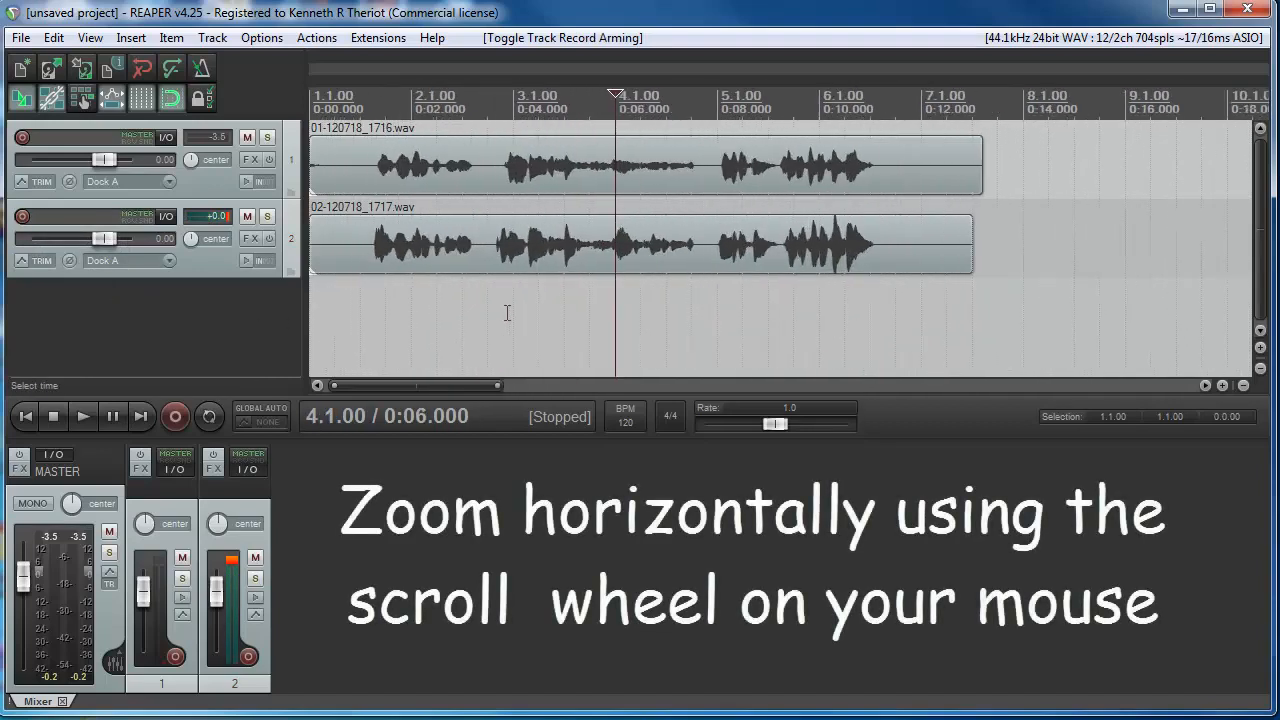
pyautogui.scroll(2, 507, 313)
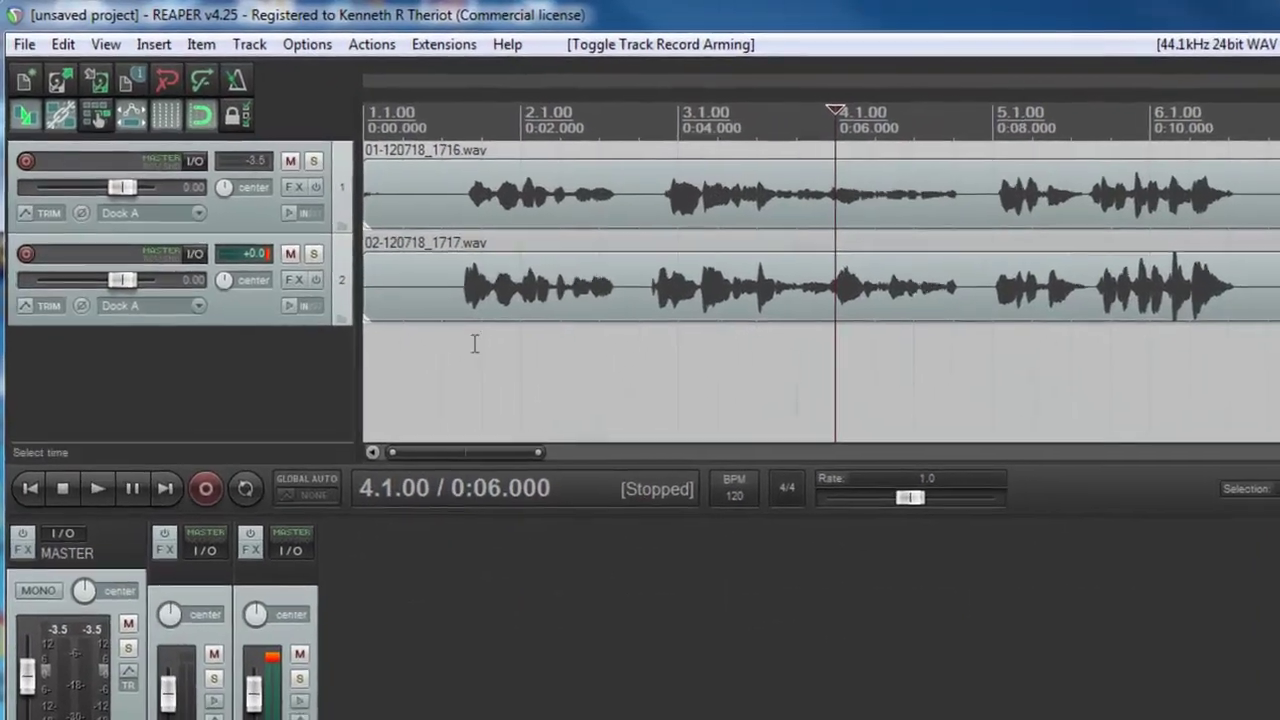
pyautogui.click(405, 293)
pyautogui.press('space')
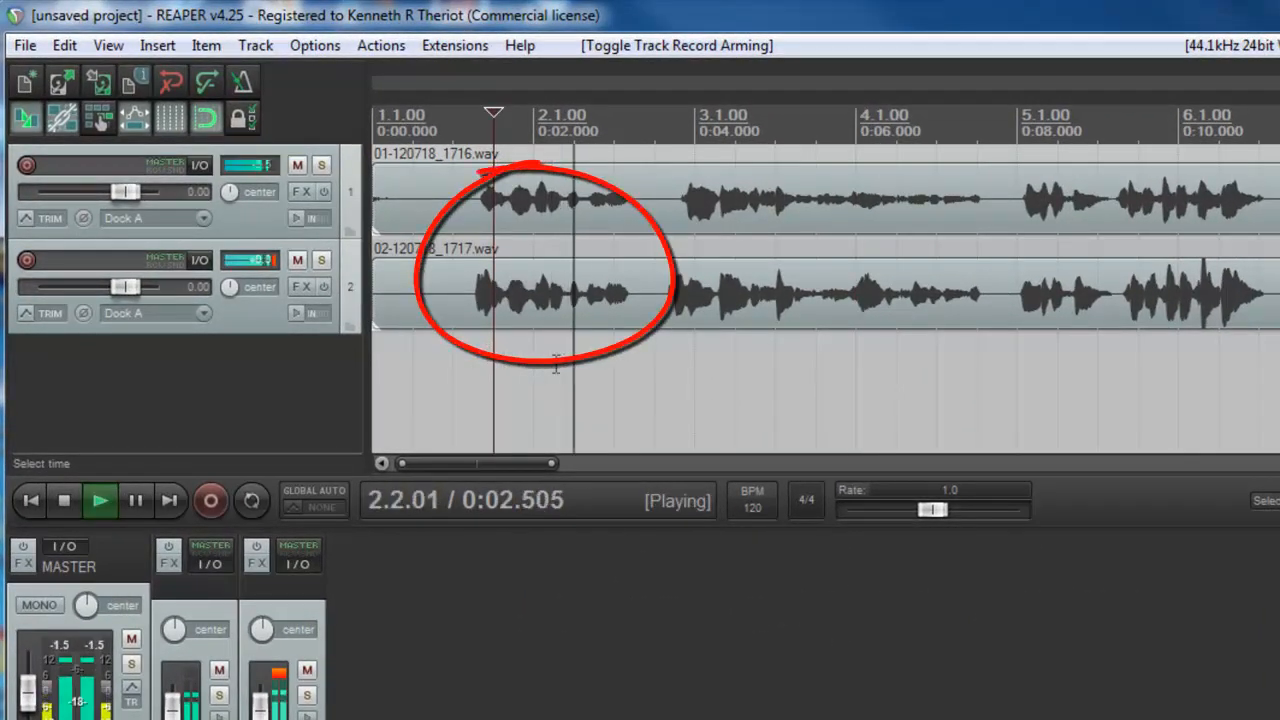
pyautogui.press('space')
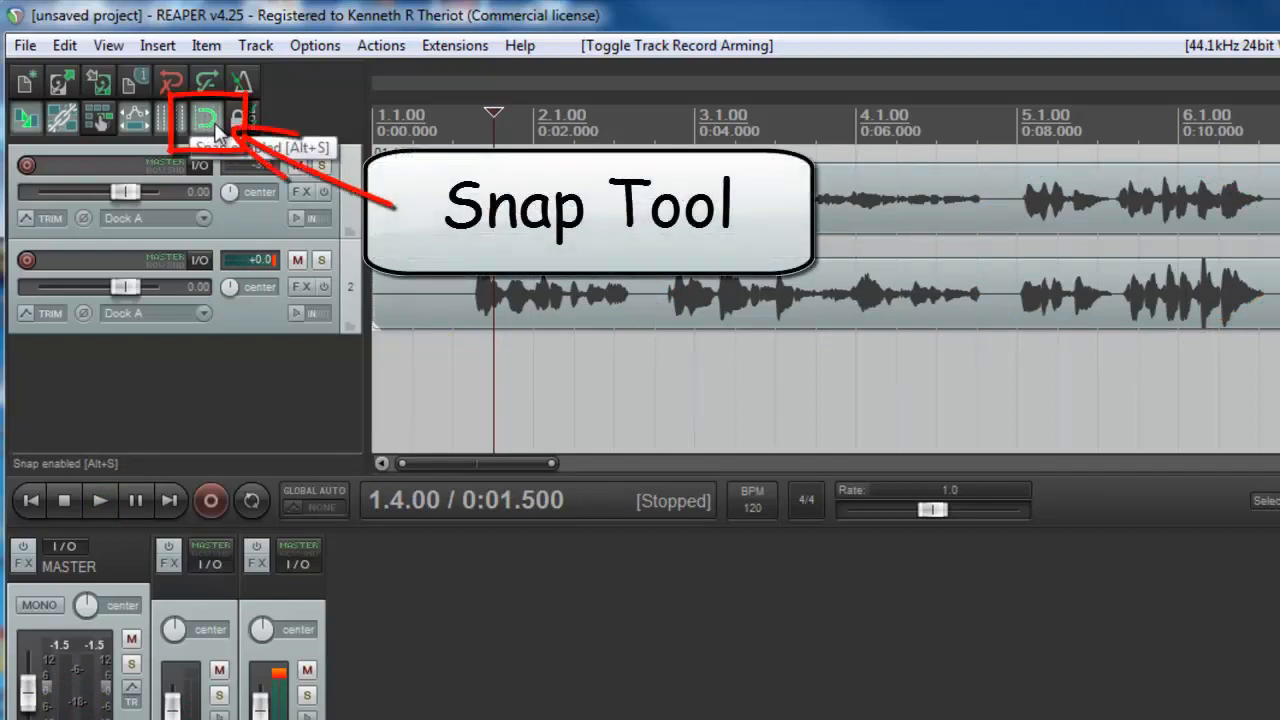
# Probe edit points in the gap after the first phrase, settling at 2.4.00.
pyautogui.click(634, 369)
pyautogui.click(642, 352)
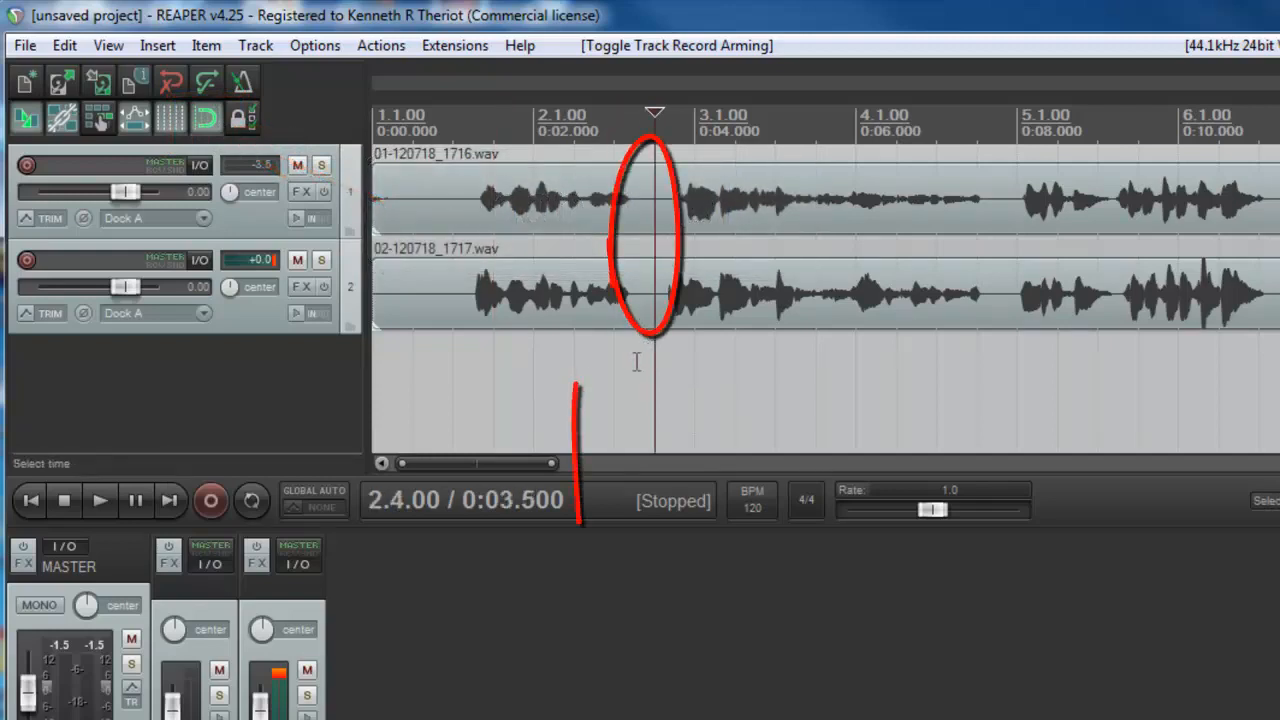
pyautogui.click(670, 376)
pyautogui.click(642, 380)
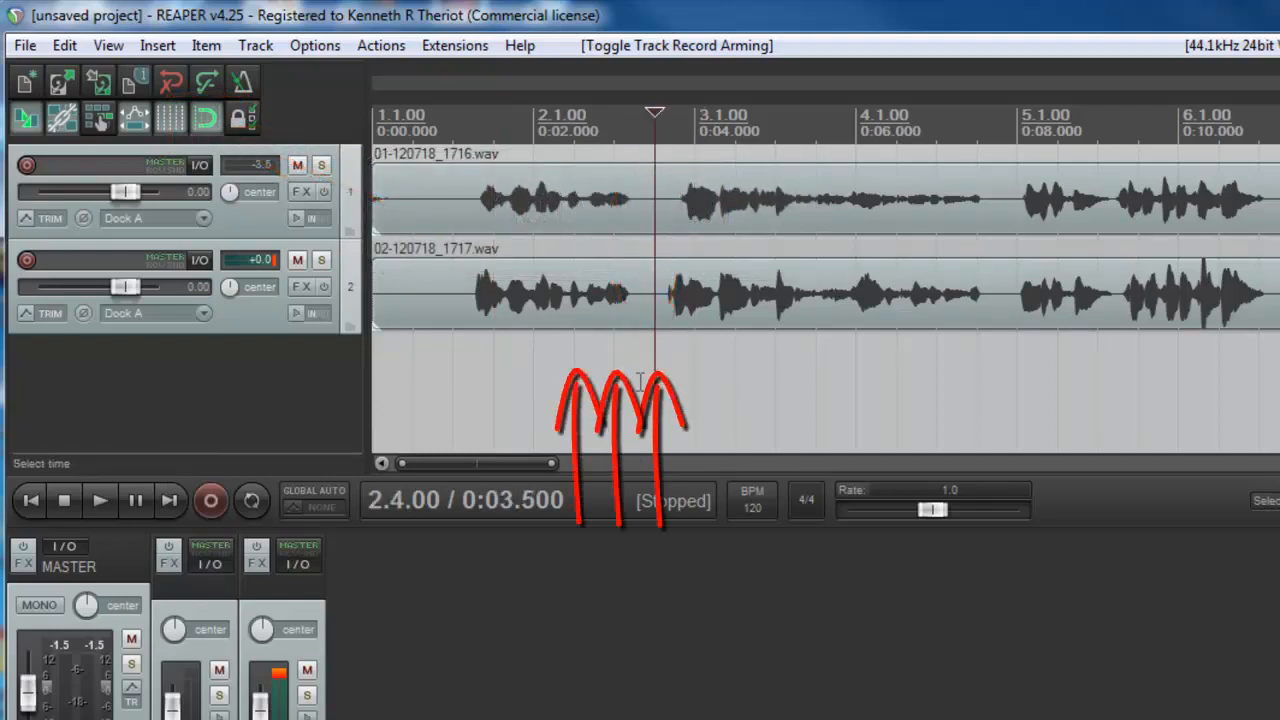
pyautogui.click(648, 392)
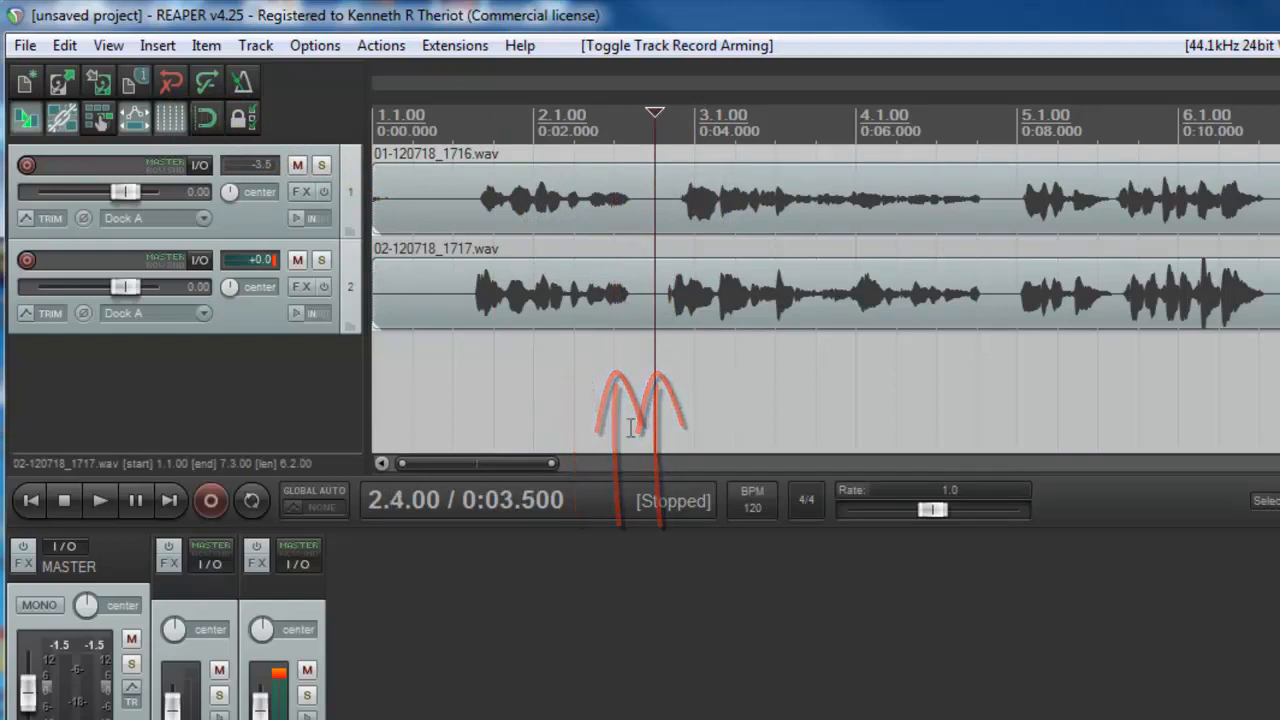
# Turn snapping off and split the second take at a free edit point inside the gap.
pyautogui.click(211, 115)
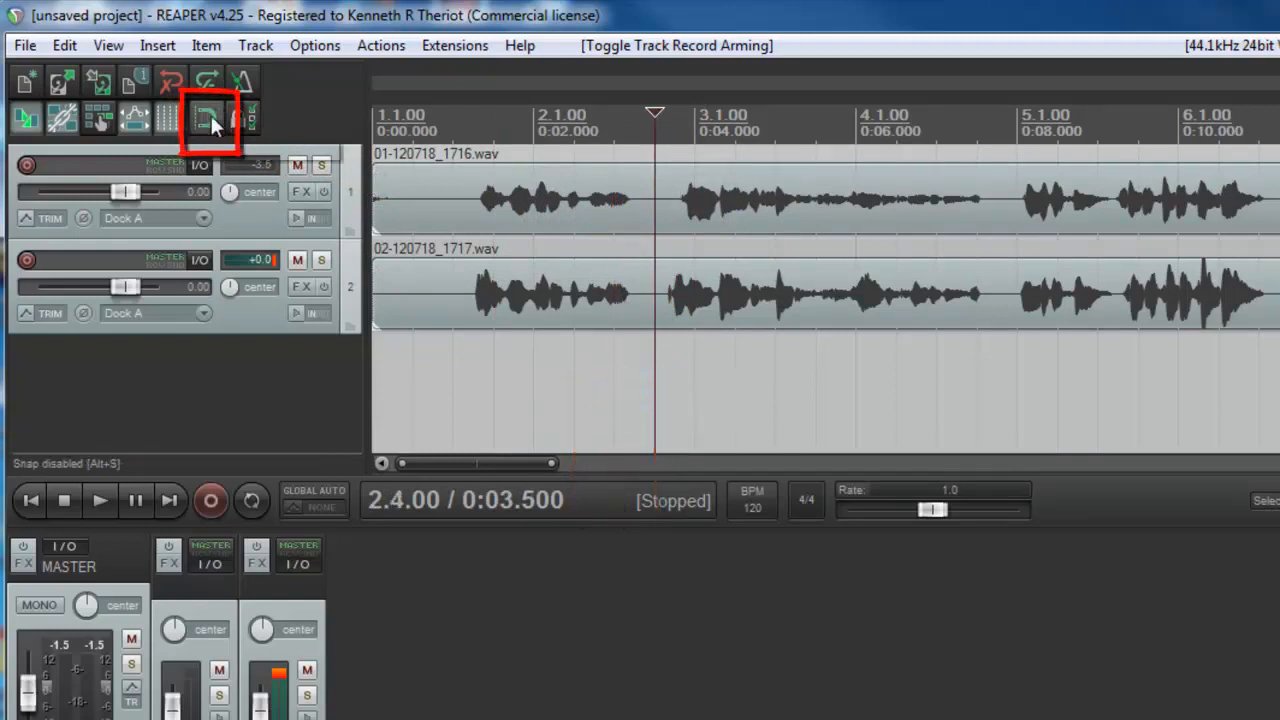
pyautogui.click(641, 366)
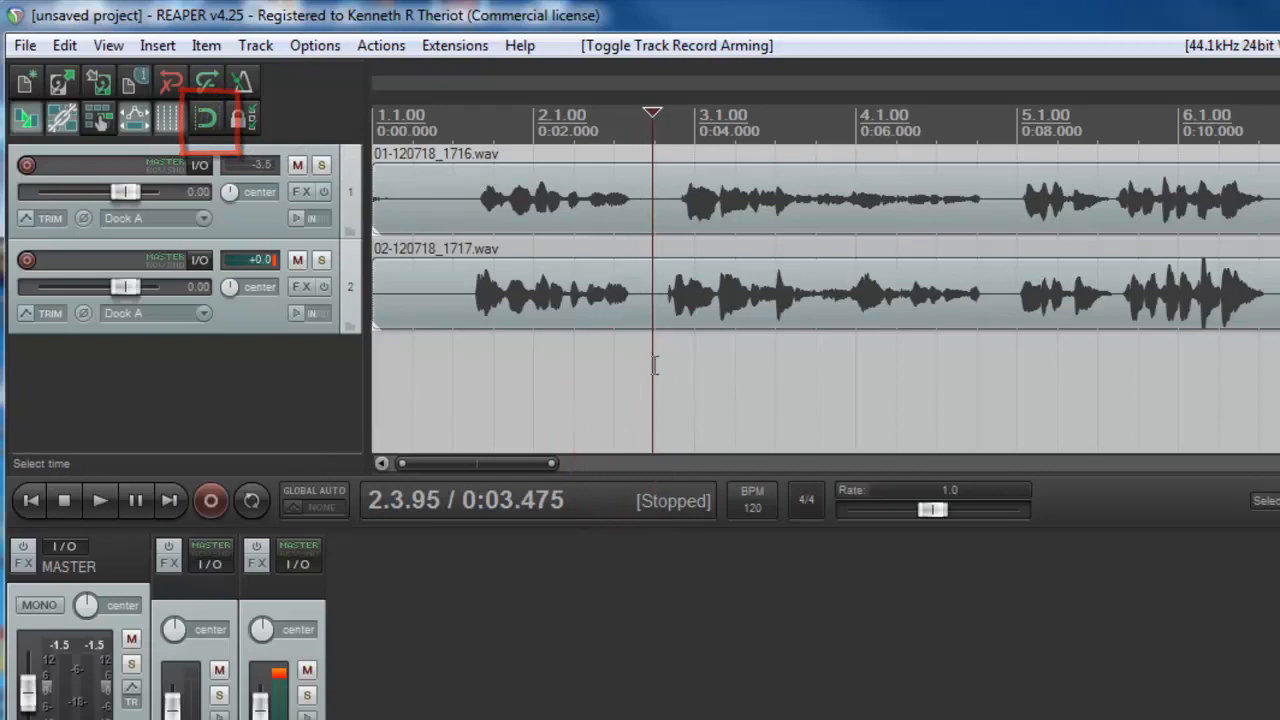
pyautogui.click(646, 307)
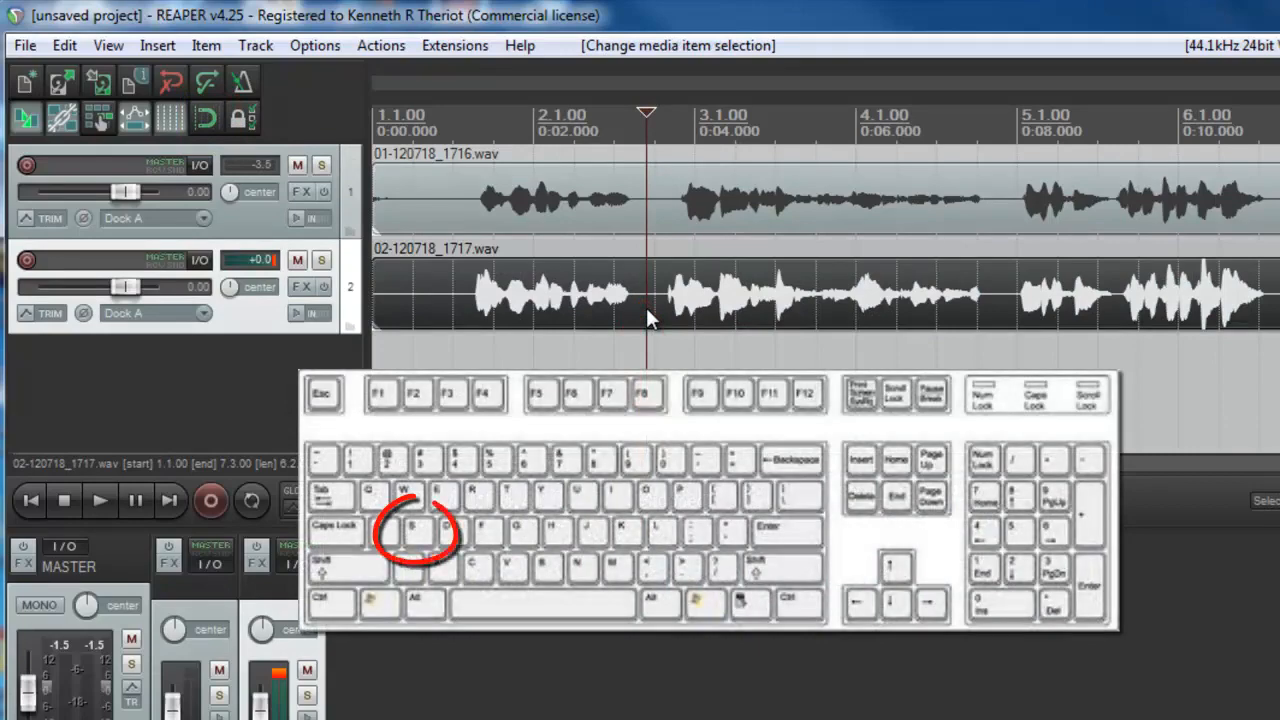
pyautogui.press('s')
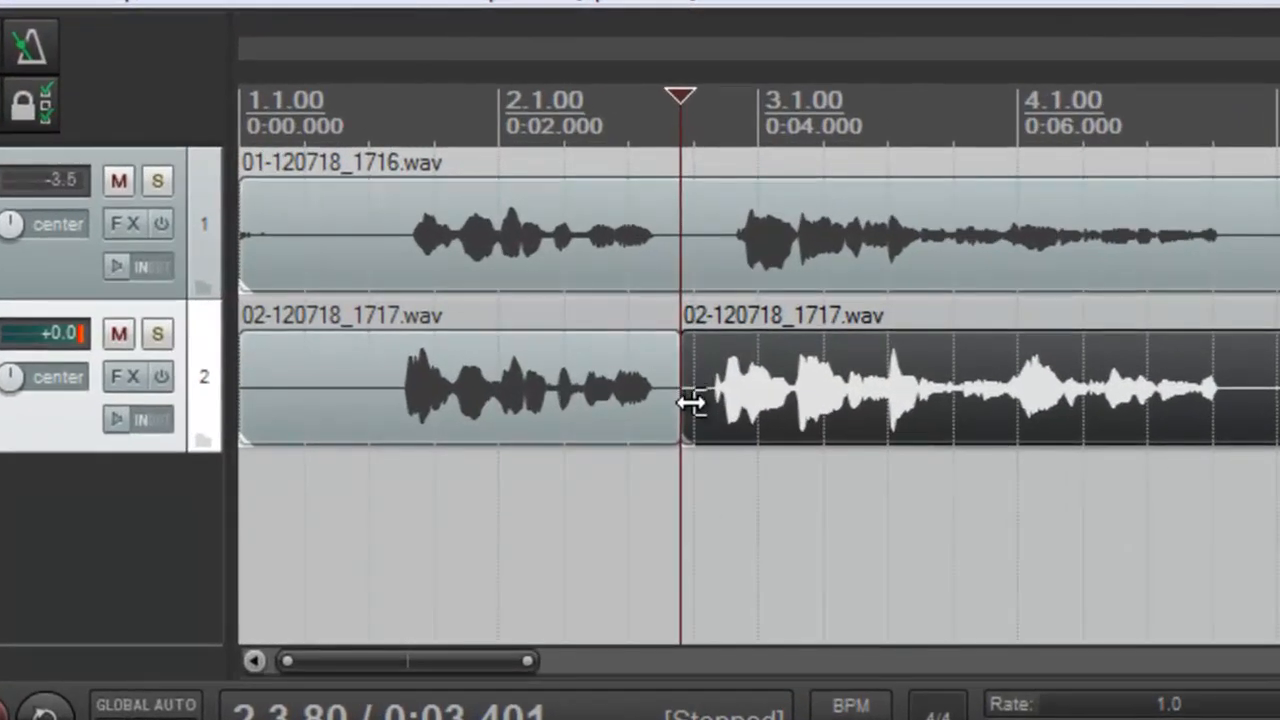
# Trim the later piece's start edge so it begins near 0:07.9 (around 2.4.16).
pyautogui.click(688, 405)
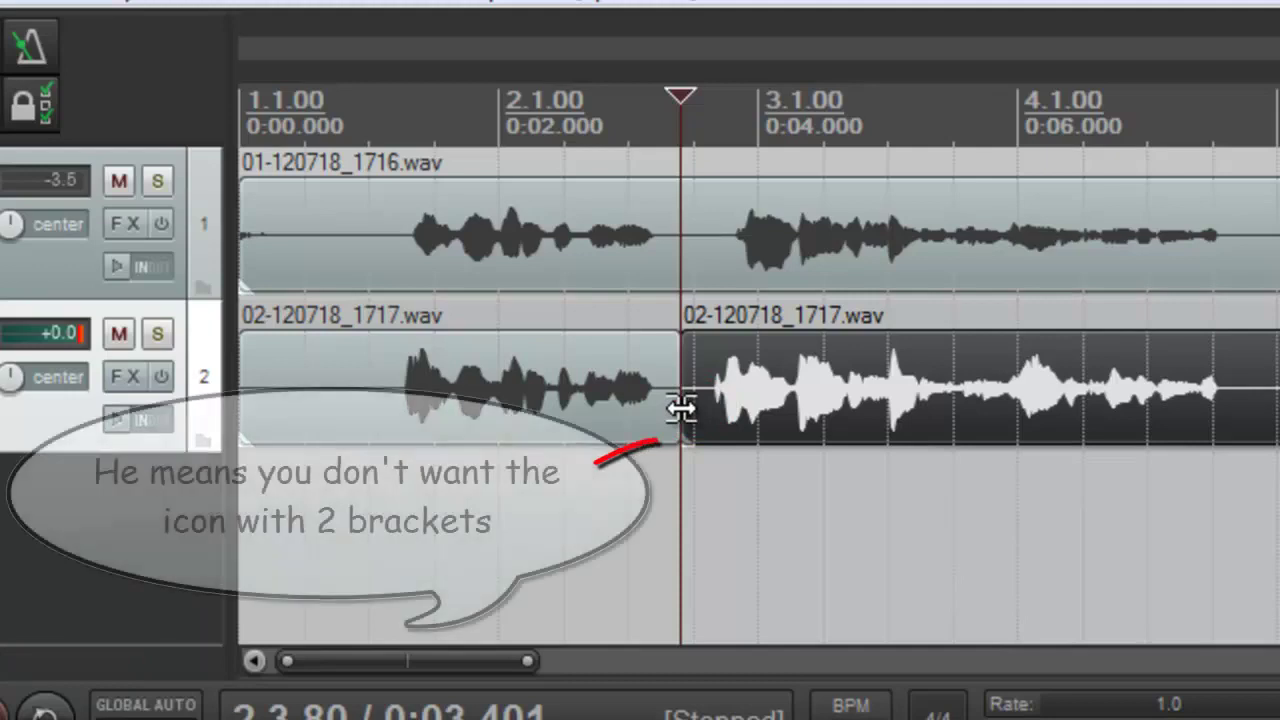
pyautogui.moveTo(681, 407)
pyautogui.mouseDown()
pyautogui.moveTo(697, 408)
pyautogui.moveTo(674, 408)
pyautogui.moveTo(694, 411)
pyautogui.moveTo(686, 420)
pyautogui.mouseUp()
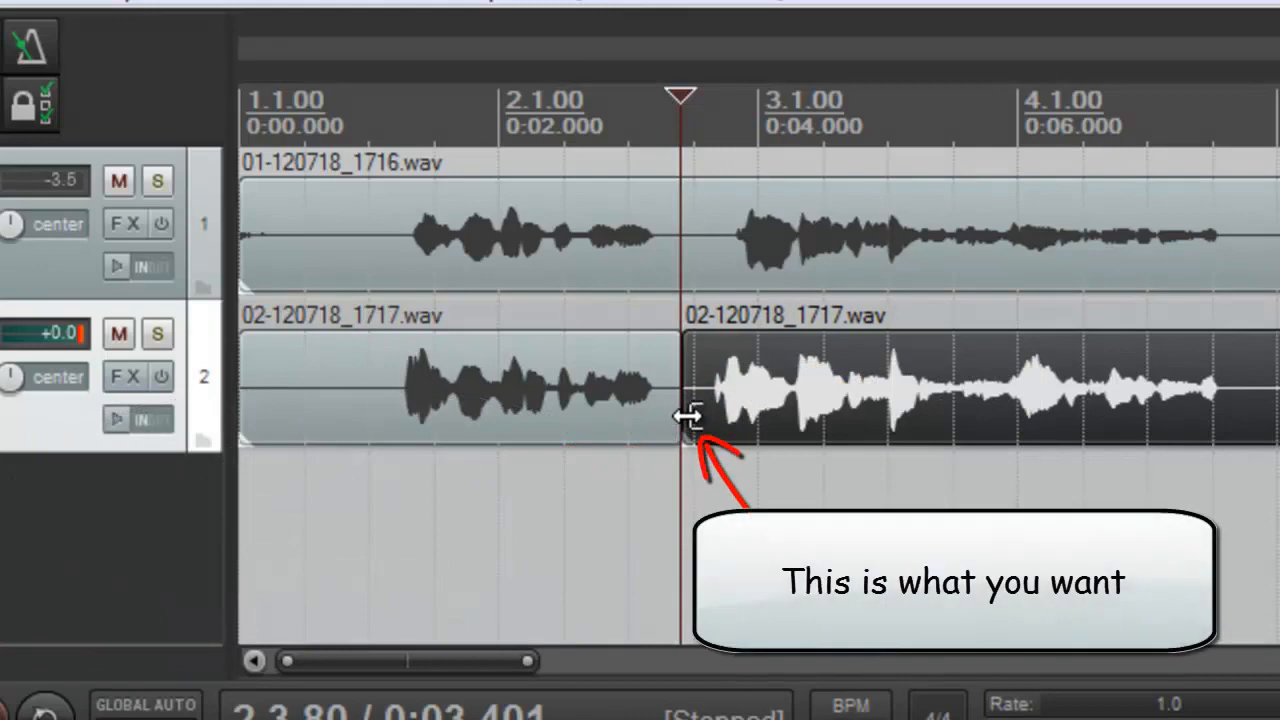
pyautogui.moveTo(688, 416); pyautogui.dragTo(713, 406)
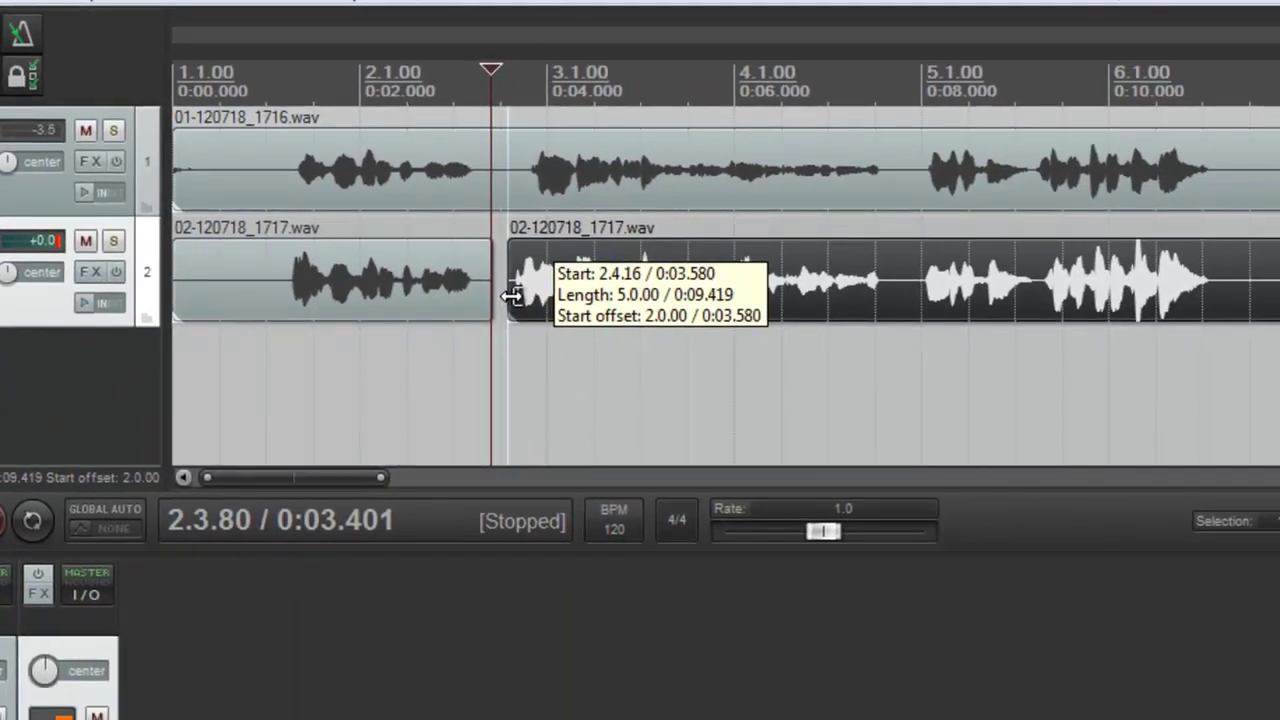
pyautogui.moveTo(513, 294)
pyautogui.mouseDown()
pyautogui.moveTo(803, 351)
pyautogui.moveTo(918, 392)
pyautogui.mouseUp()
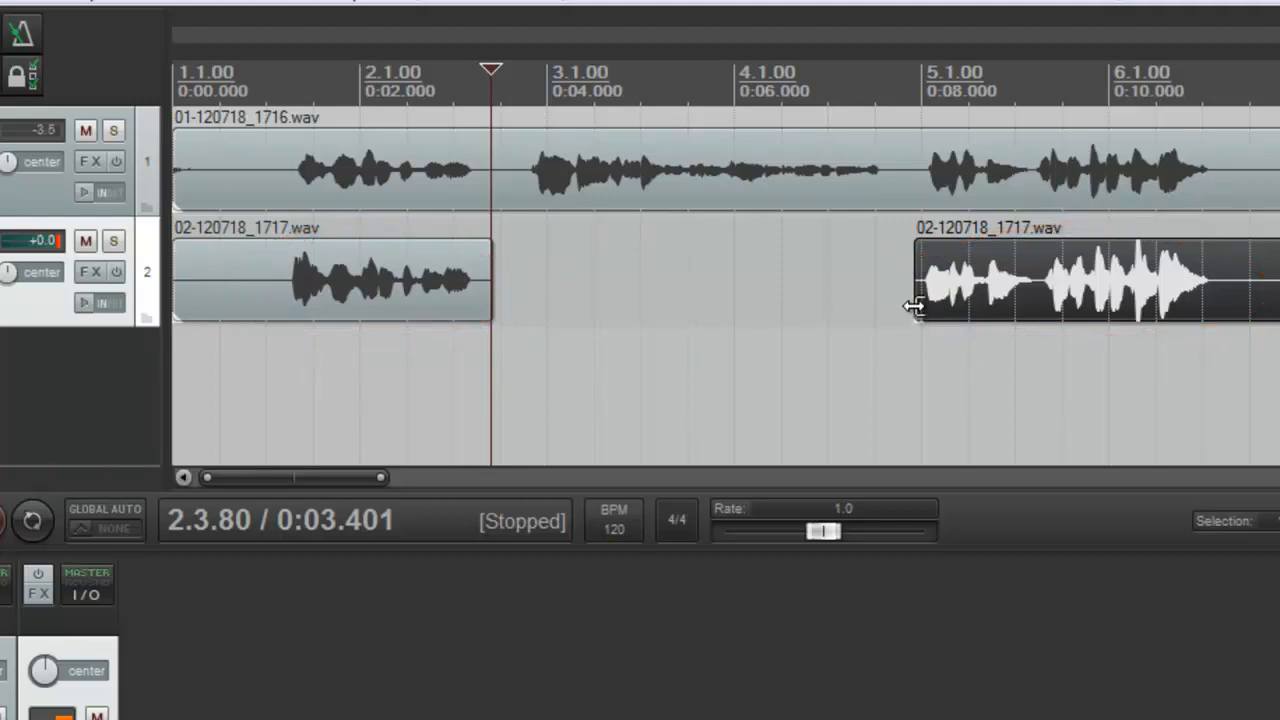
pyautogui.moveTo(914, 306)
pyautogui.mouseDown()
pyautogui.moveTo(502, 323)
pyautogui.moveTo(748, 320)
pyautogui.moveTo(914, 347)
pyautogui.mouseUp()
pyautogui.click(285, 391)
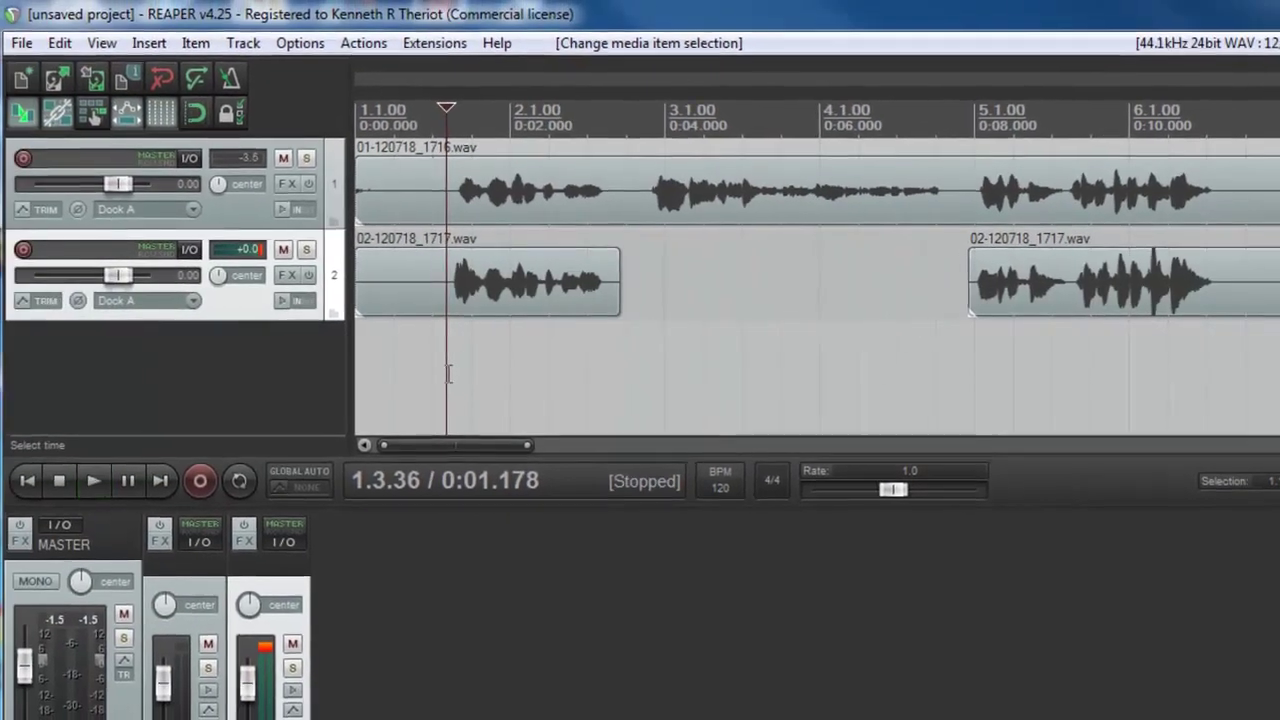
pyautogui.press('space')
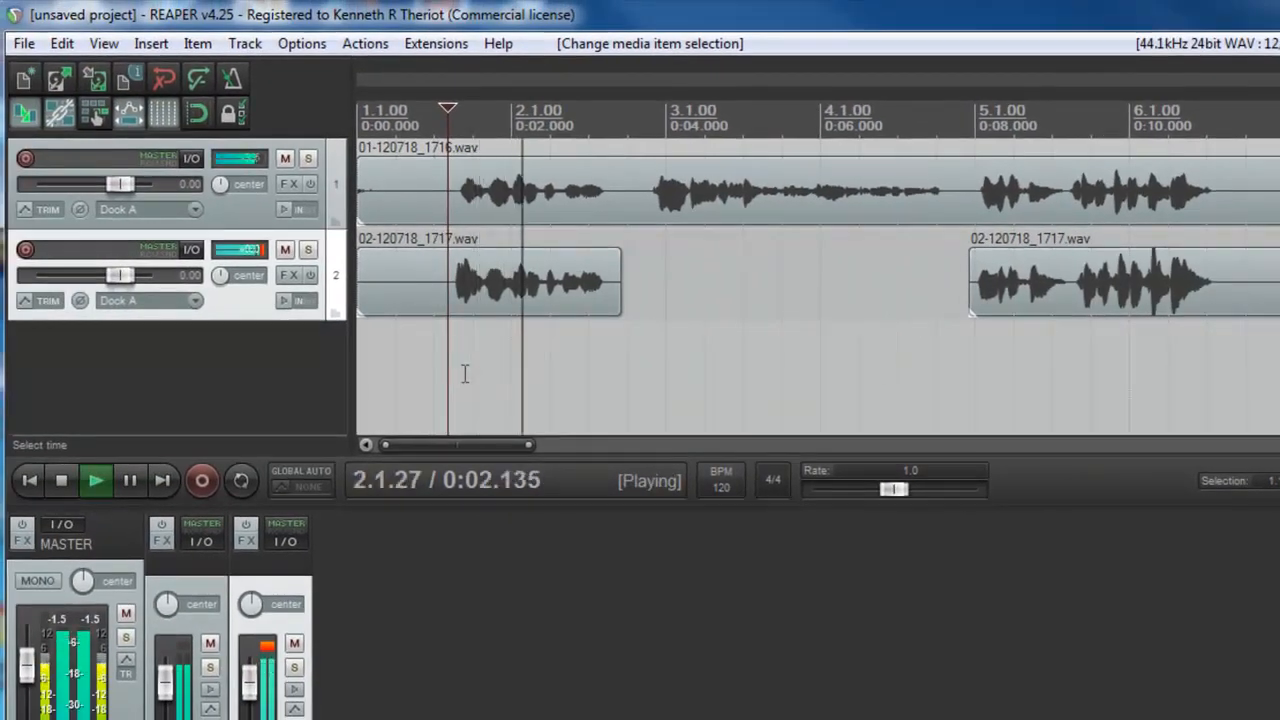
pyautogui.press('space')
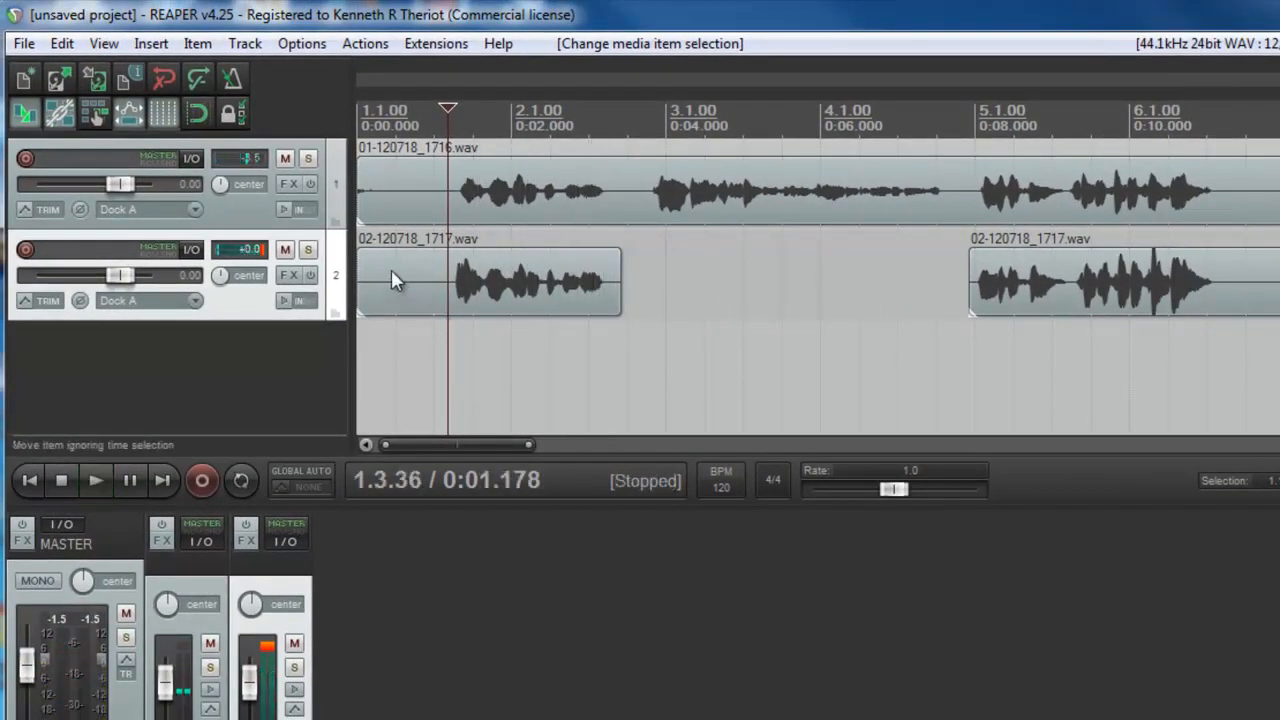
pyautogui.click(285, 249)
pyautogui.press('space')
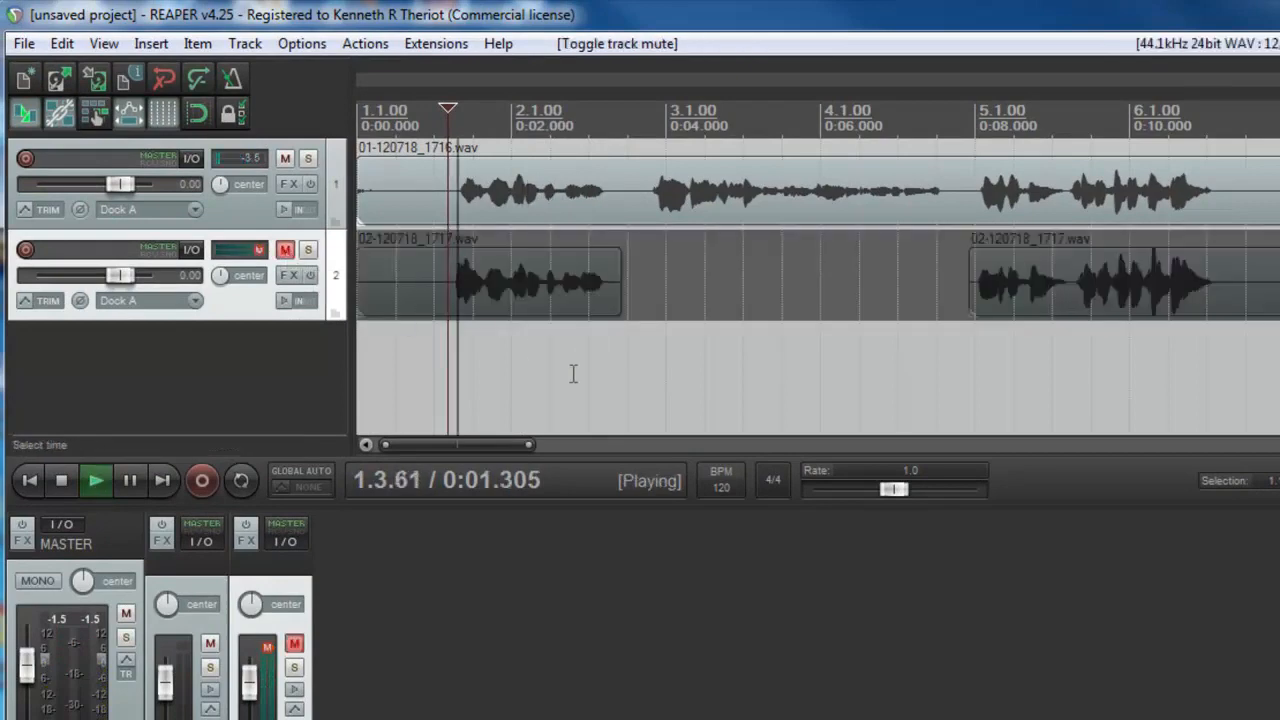
pyautogui.press('space')
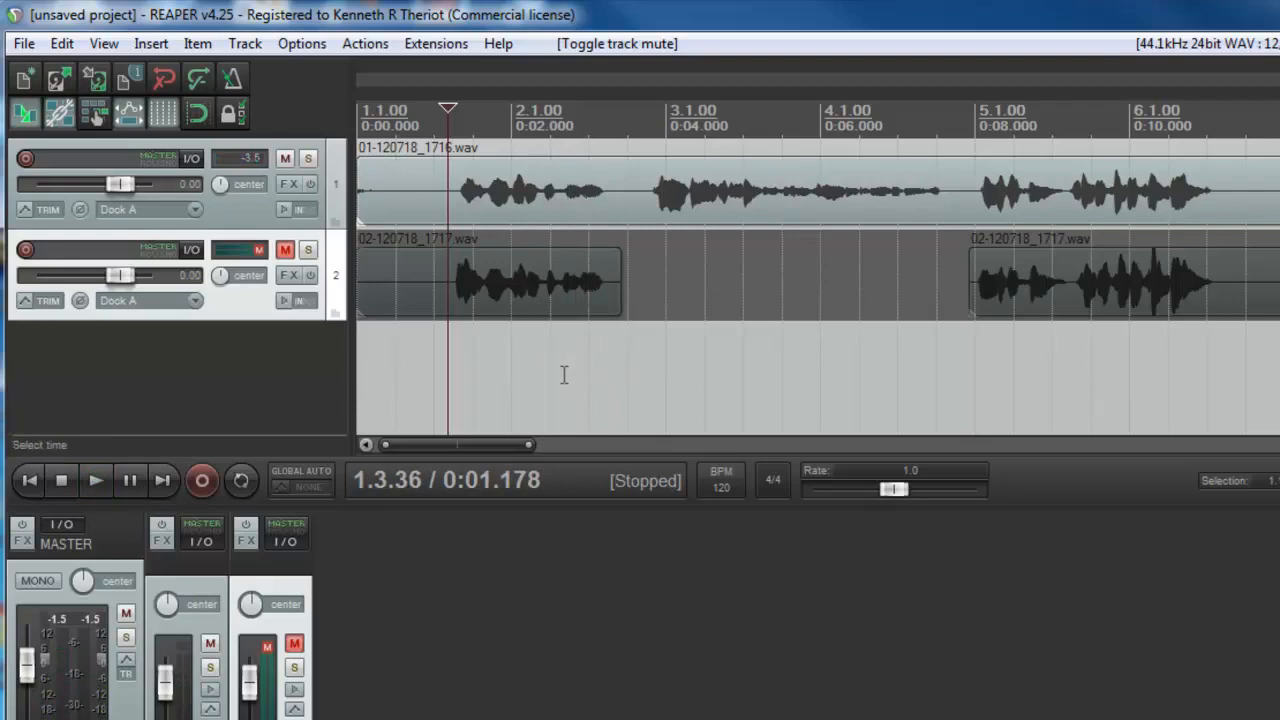
pyautogui.click(285, 250)
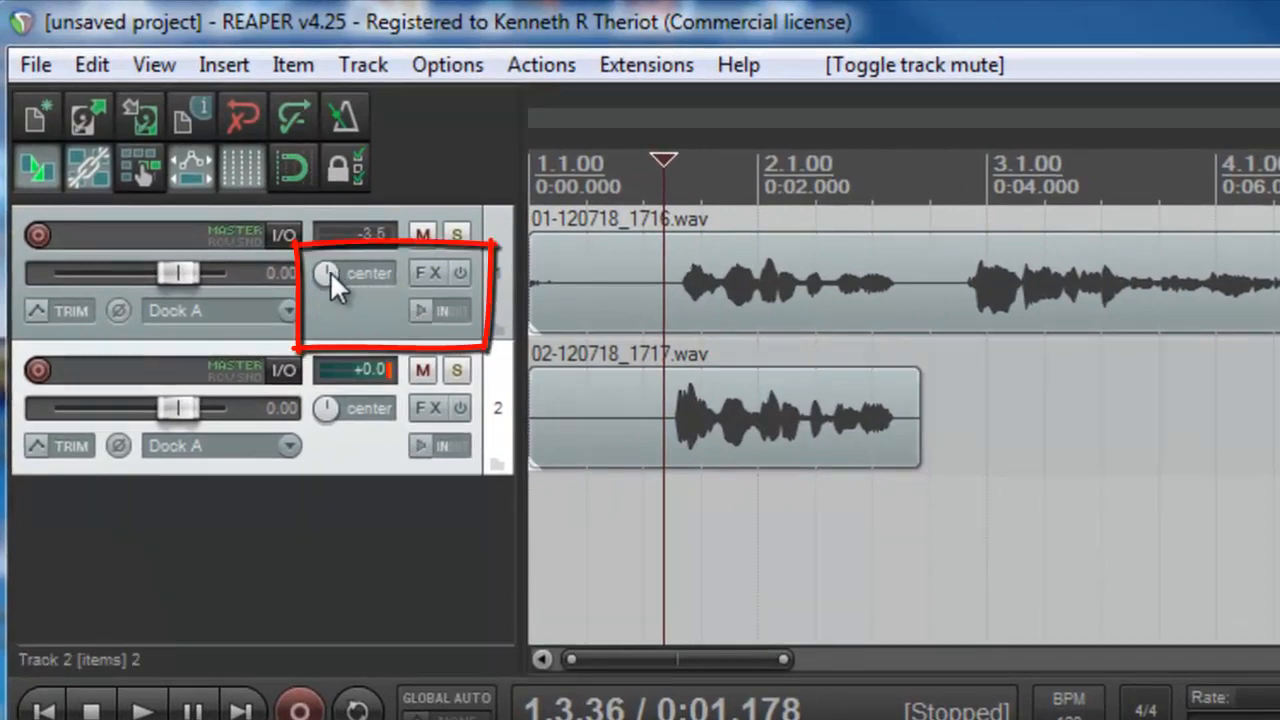
# Pan the original vocal 100% left and the double 100% right, then audition the split.
pyautogui.moveTo(330, 271); pyautogui.dragTo(440, 318)
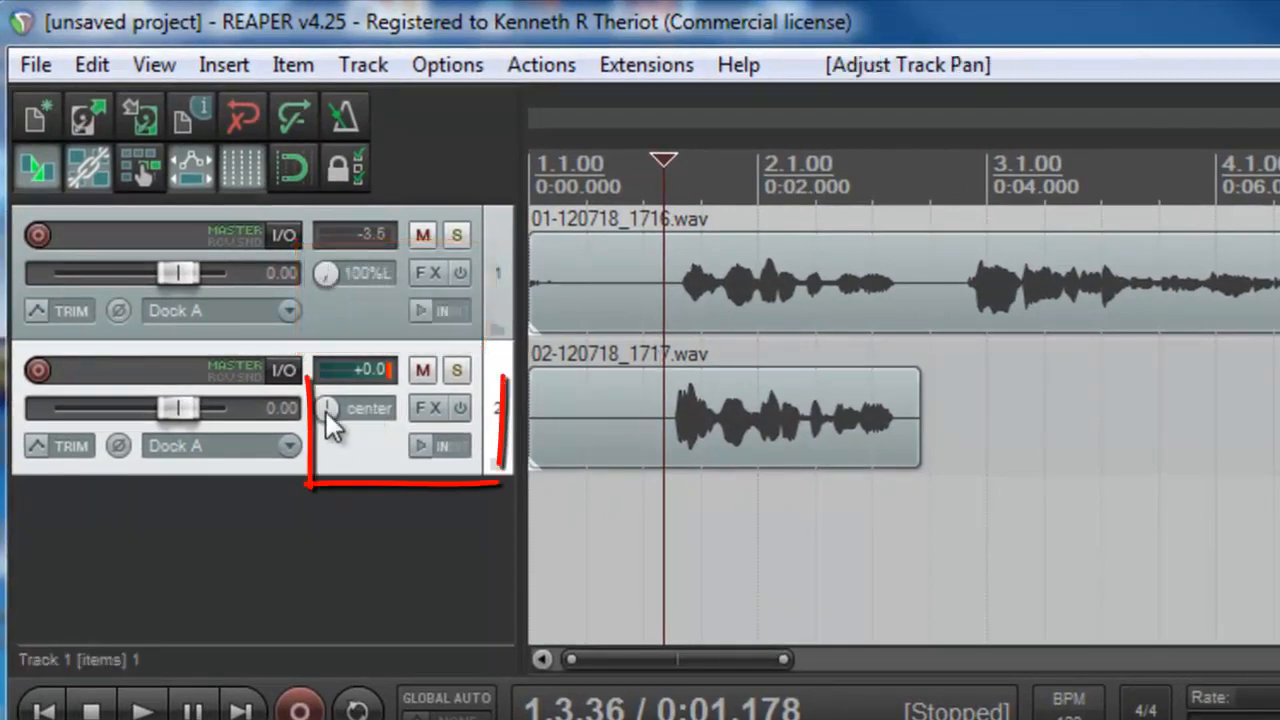
pyautogui.moveTo(326, 412); pyautogui.dragTo(331, 413)
pyautogui.press('space')
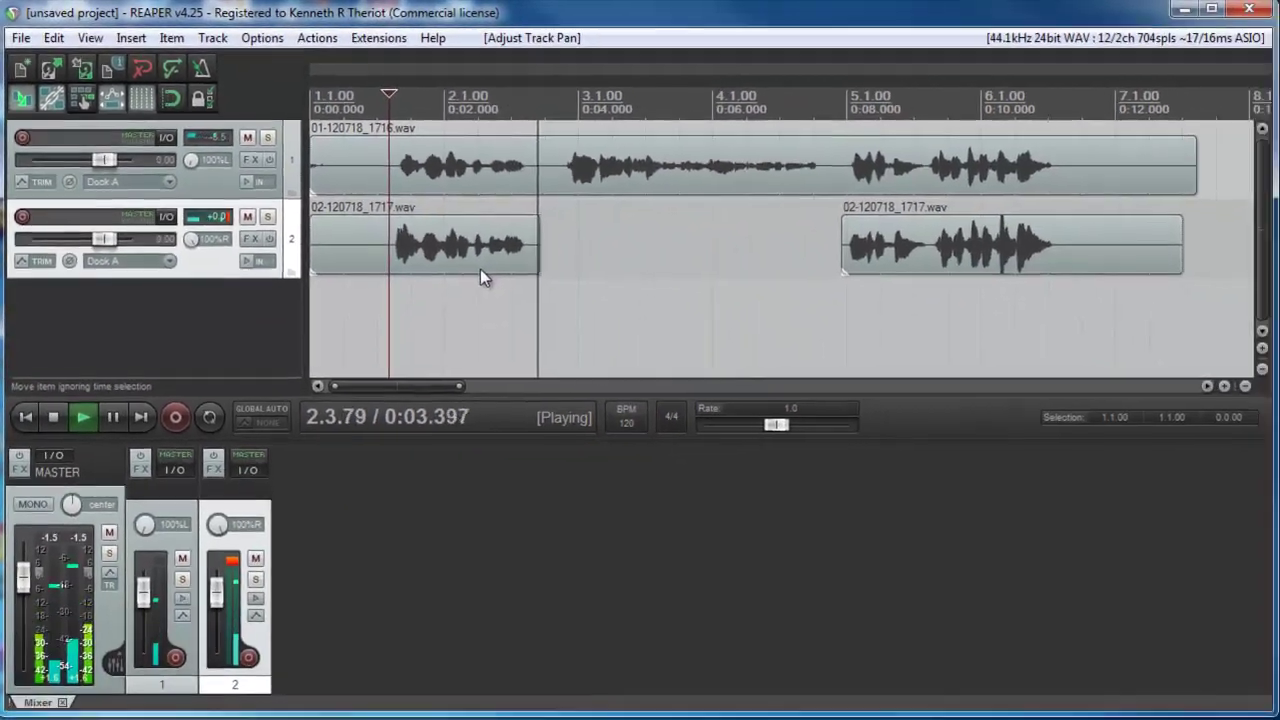
pyautogui.press('space')
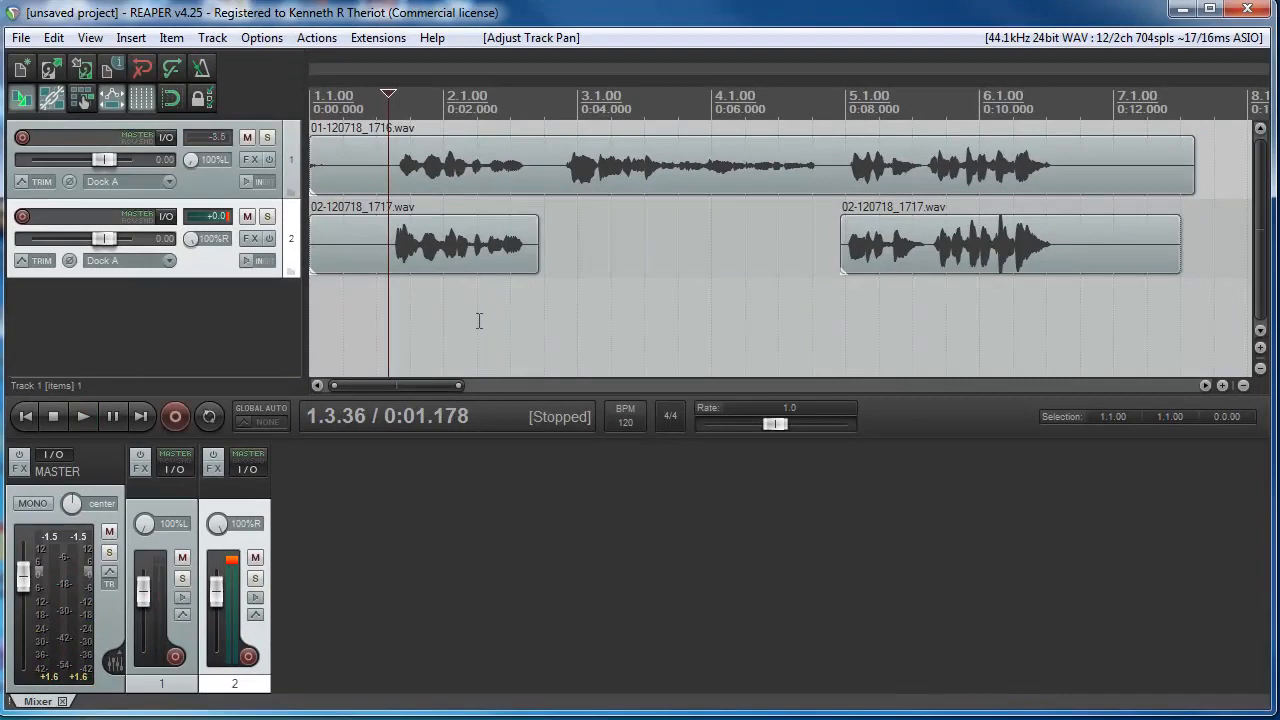
pyautogui.press('space')
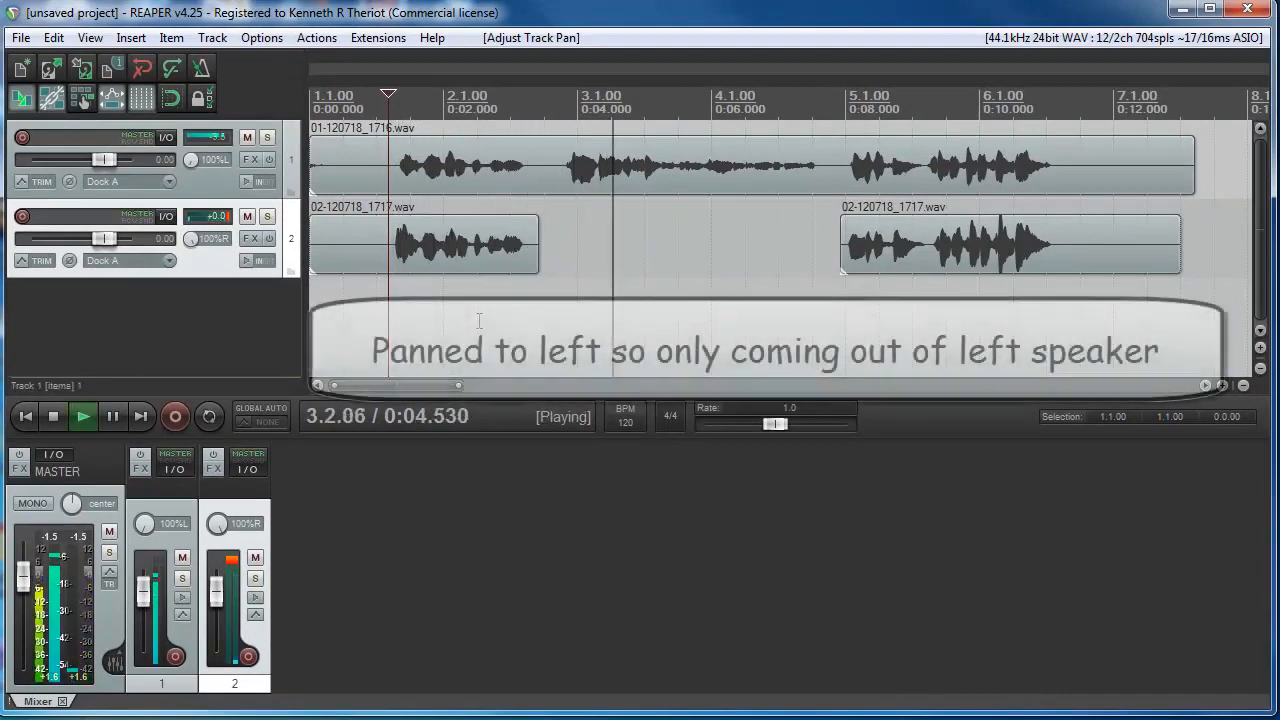
pyautogui.press('space')
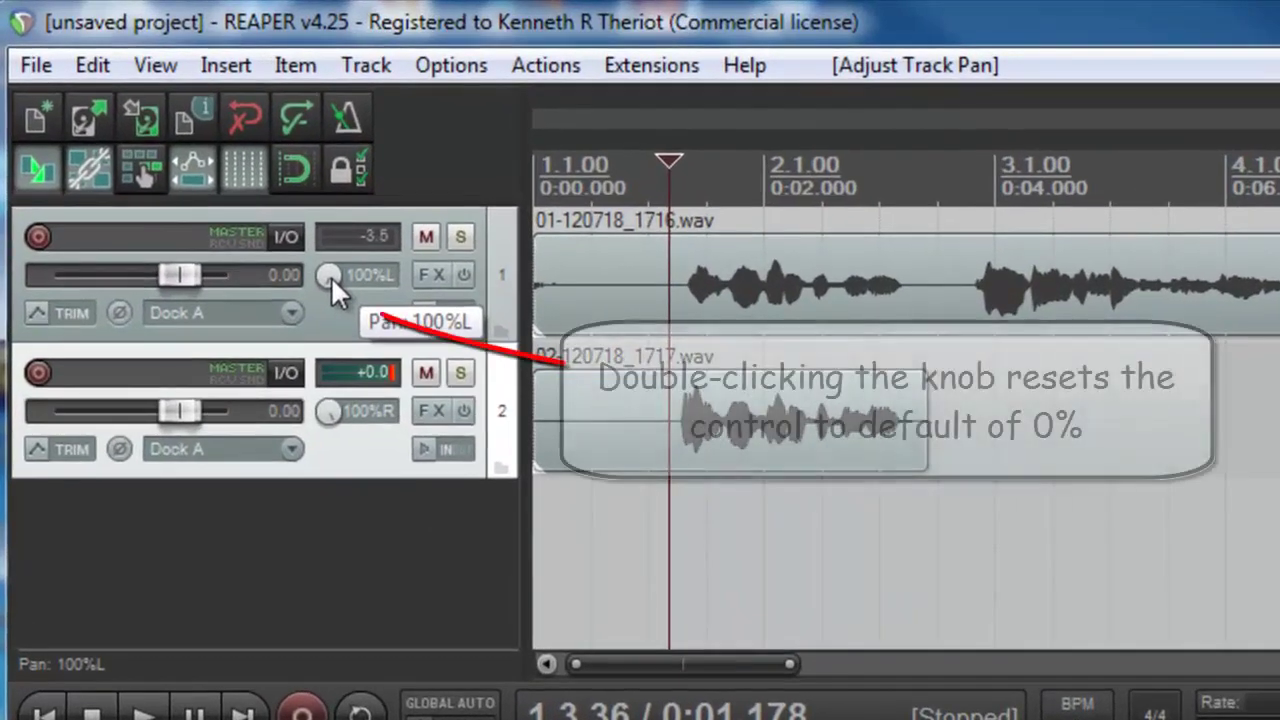
# Reset the original vocal's pan to center, mute the double and play the original alone.
pyautogui.doubleClick(192, 162)
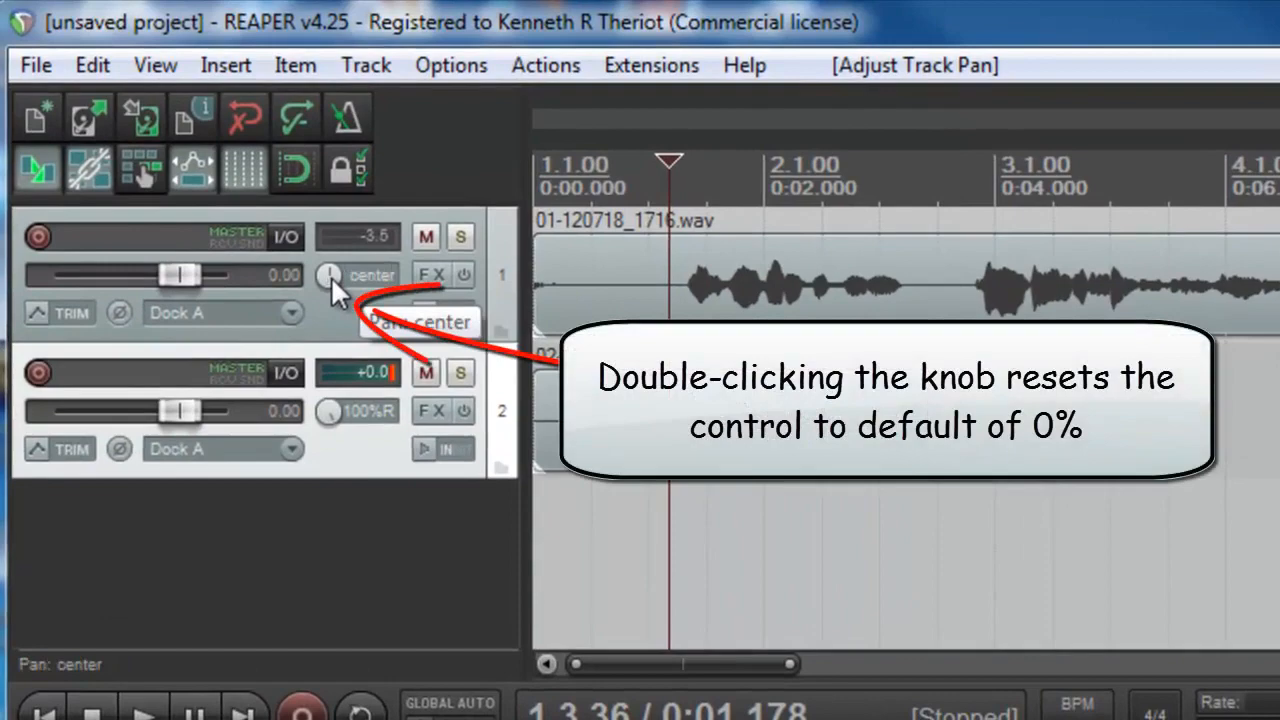
pyautogui.click(427, 368)
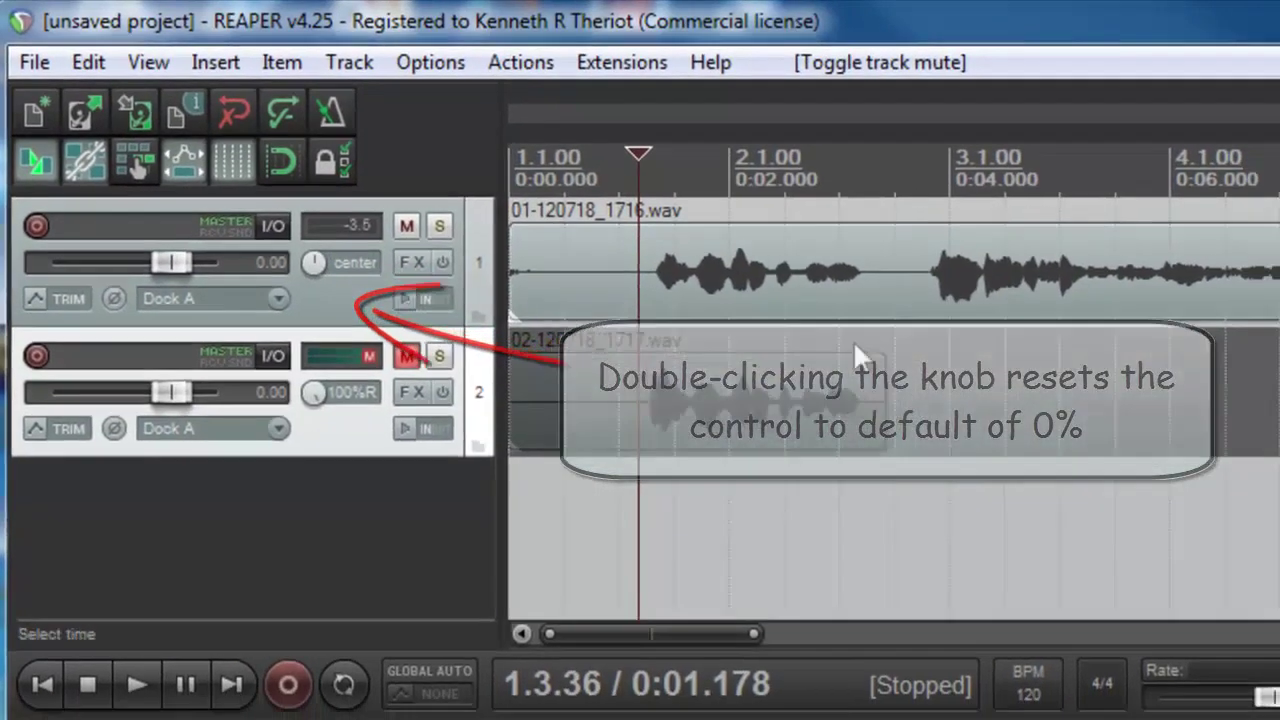
pyautogui.press('space')
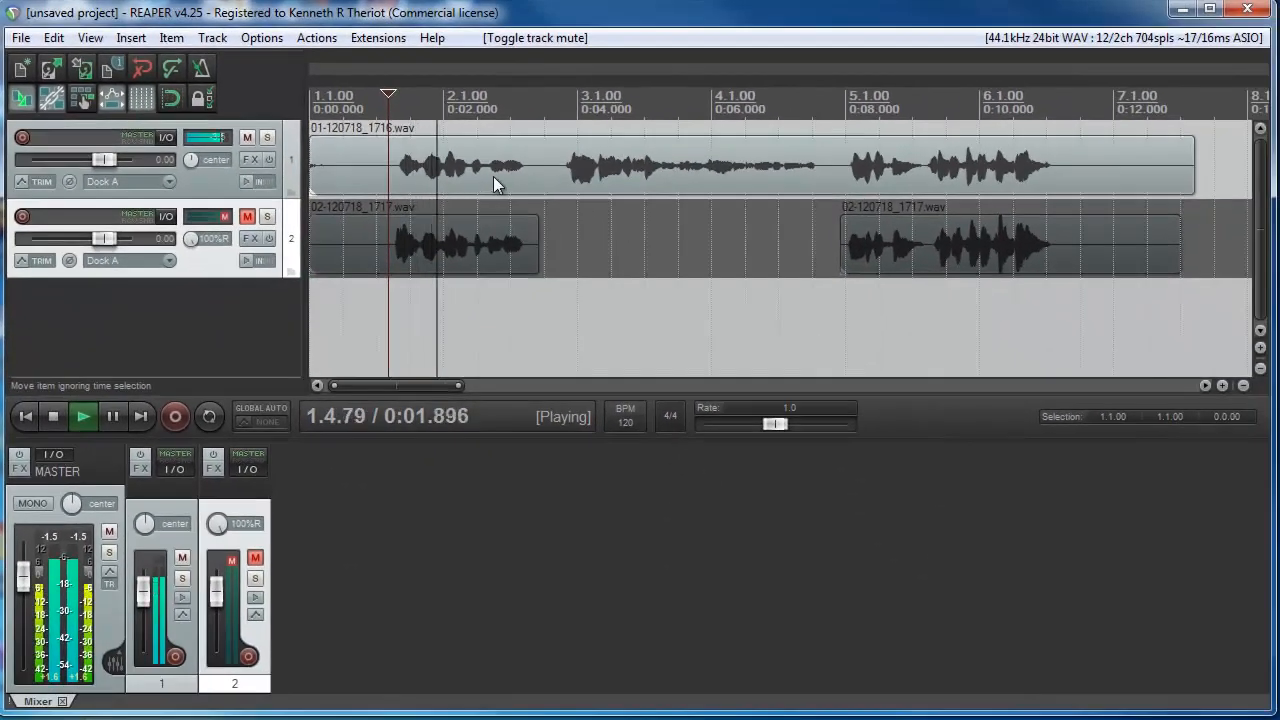
pyautogui.press('space')
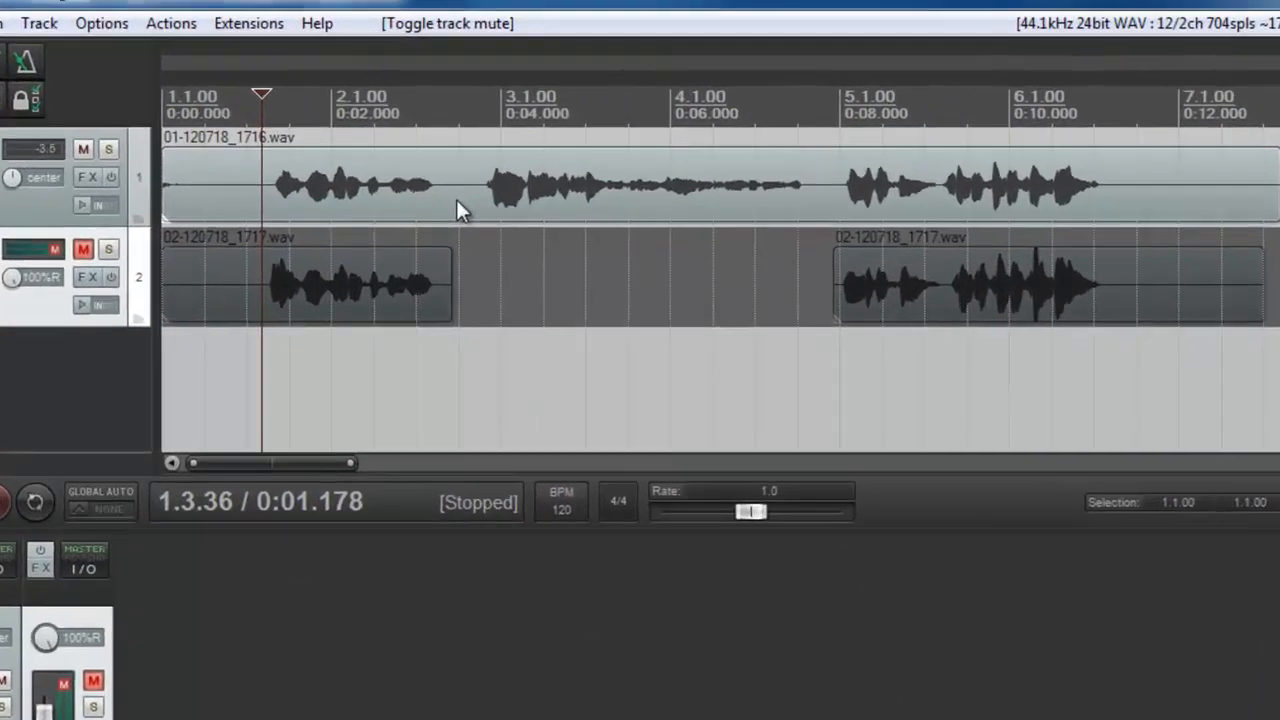
# Split the original take into three pieces at about 0:03.475 and 0:07.757.
pyautogui.click(457, 200)
pyautogui.press('s')
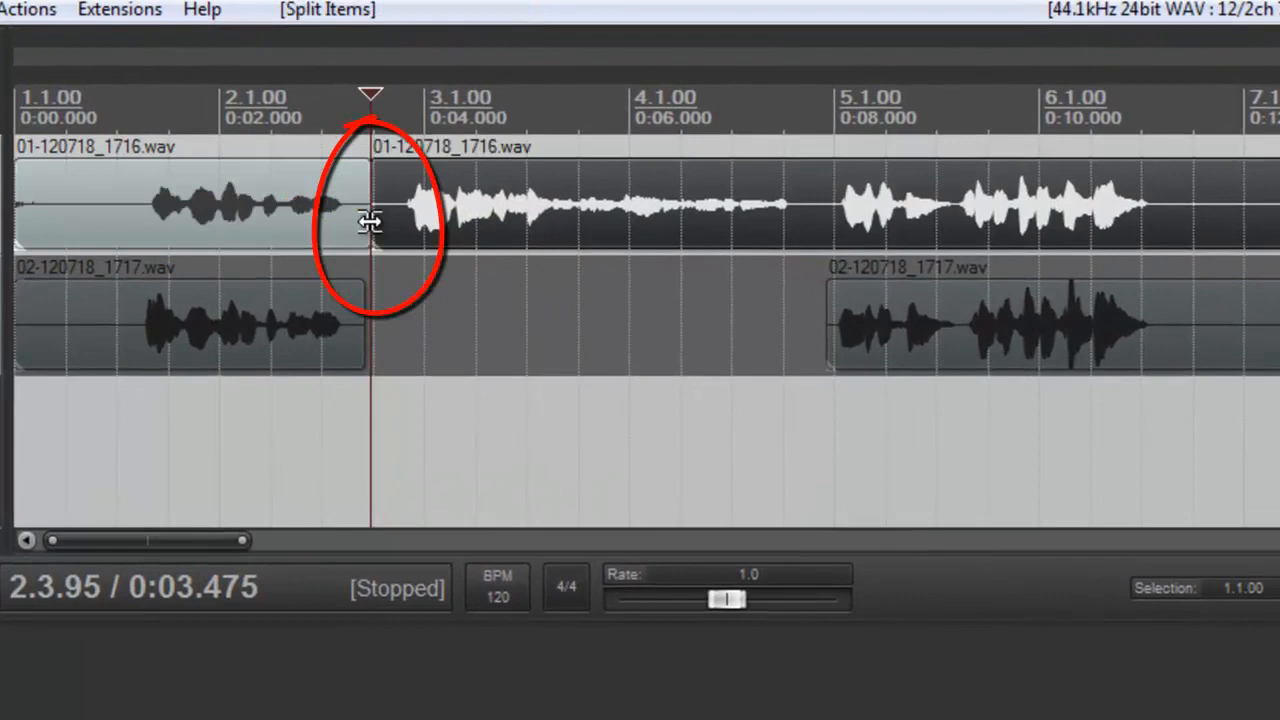
pyautogui.click(810, 220)
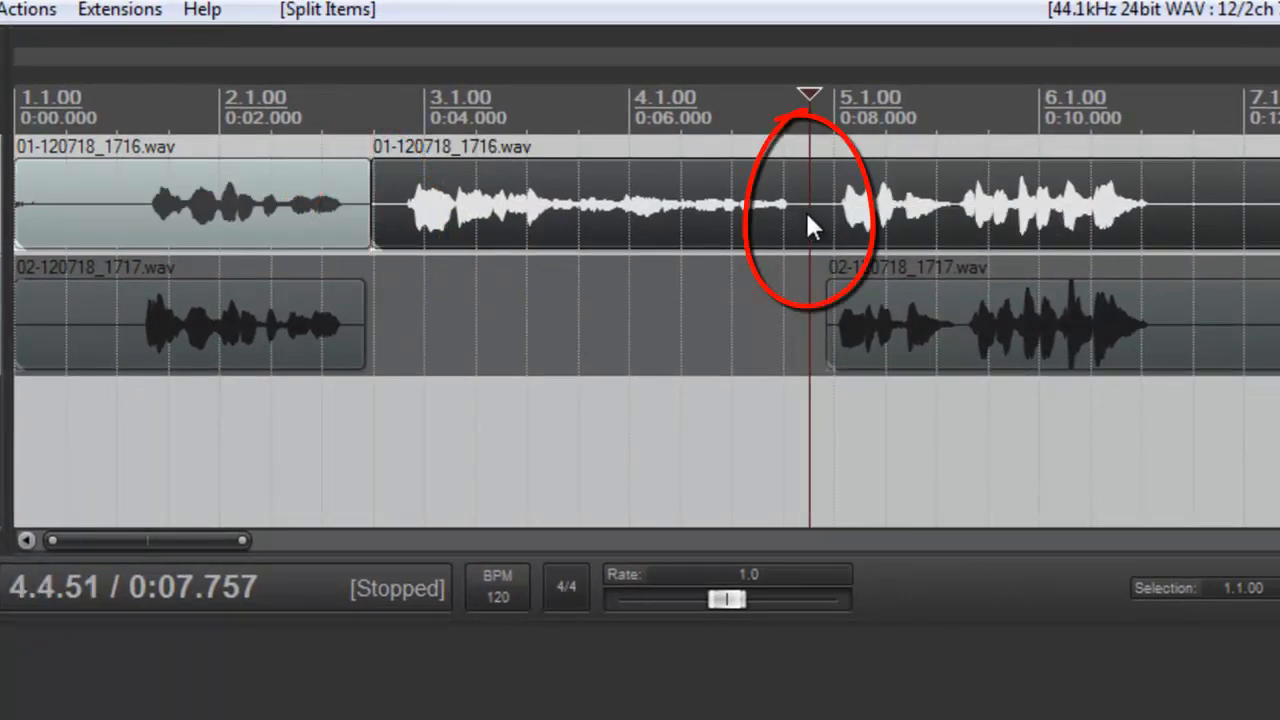
pyautogui.press('s')
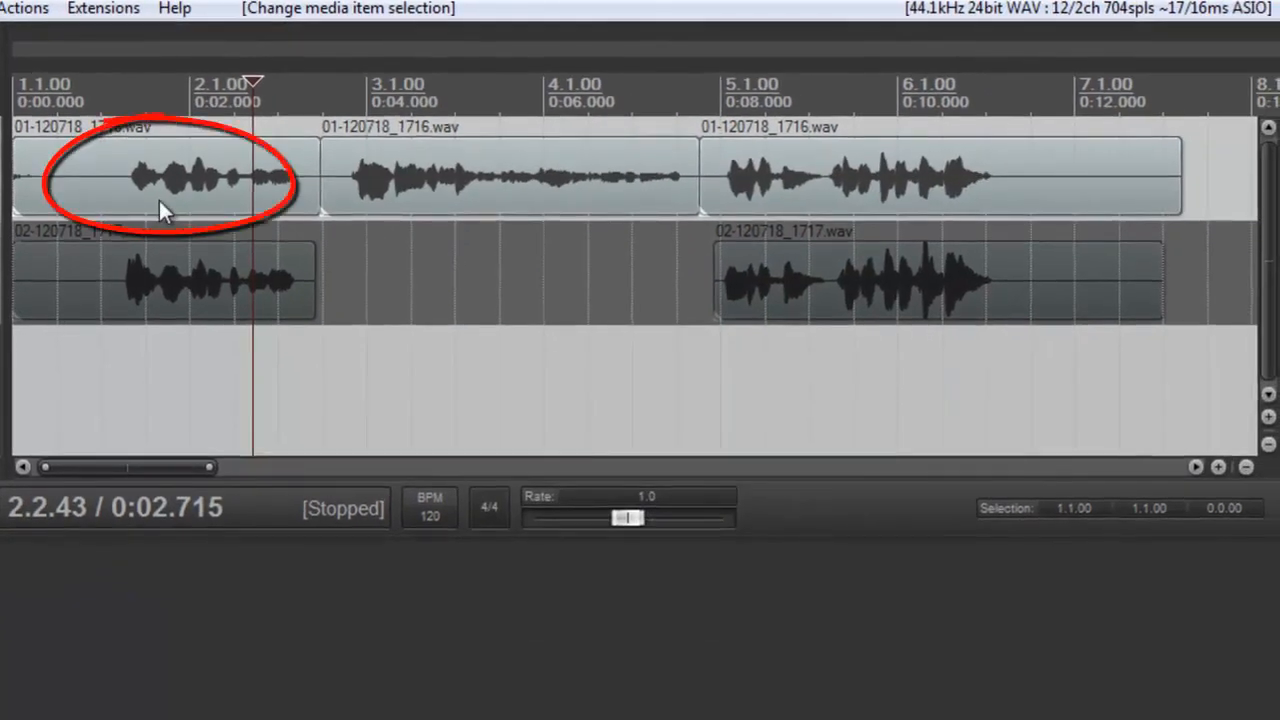
# Set the first piece's item pan to 100%L through Item properties.
pyautogui.rightClick(159, 200)
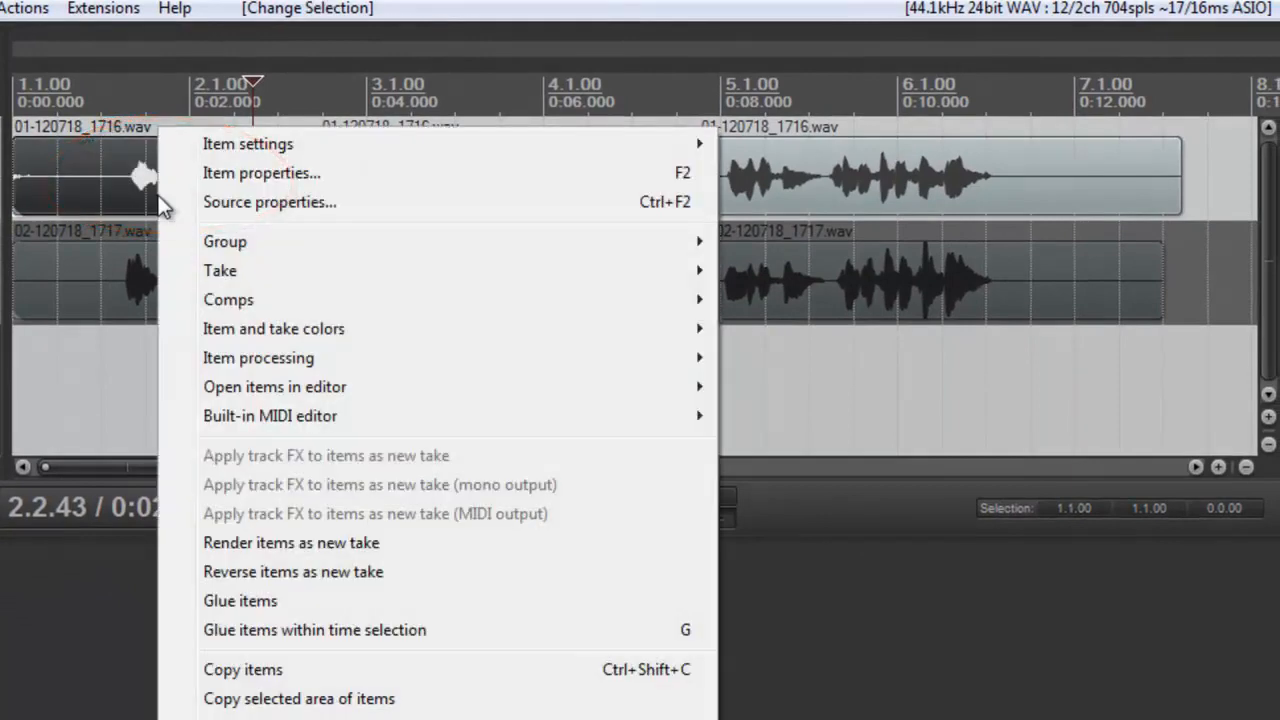
pyautogui.click(282, 178)
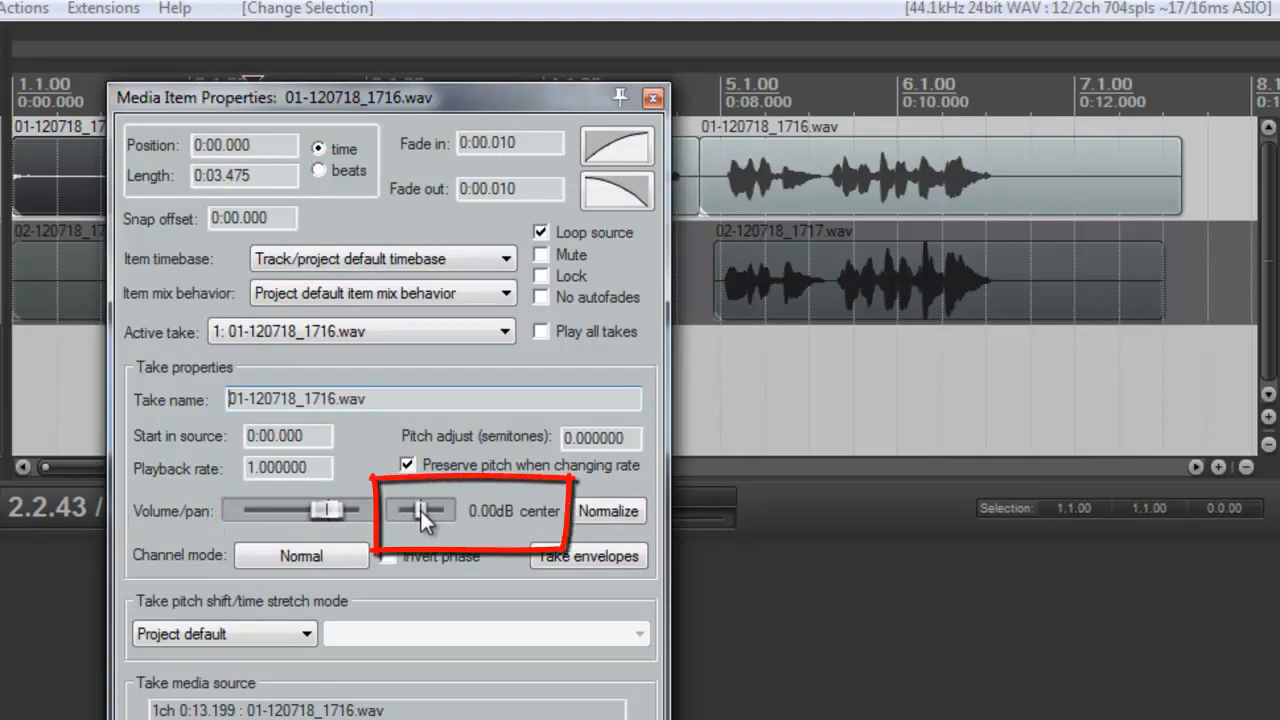
pyautogui.moveTo(421, 511); pyautogui.dragTo(393, 508)
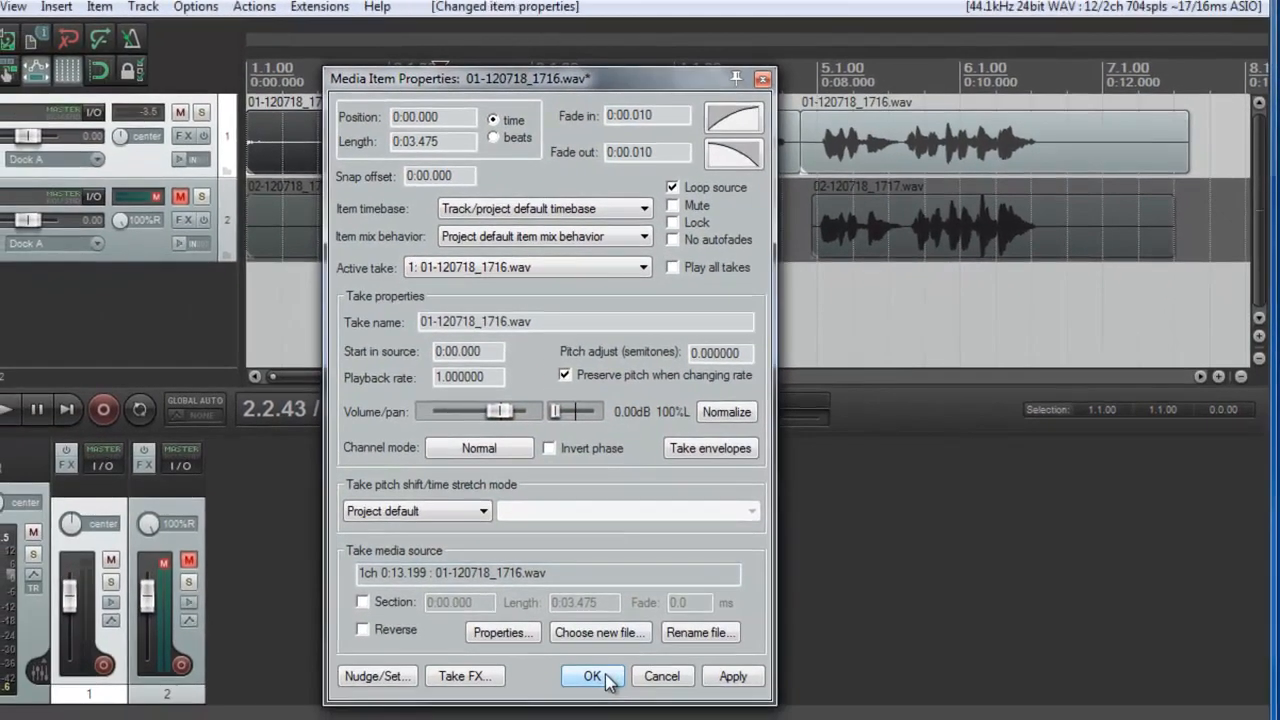
pyautogui.click(594, 676)
# Set the last piece's item pan to 100%L through Item properties and deselect it.
pyautogui.click(882, 163)
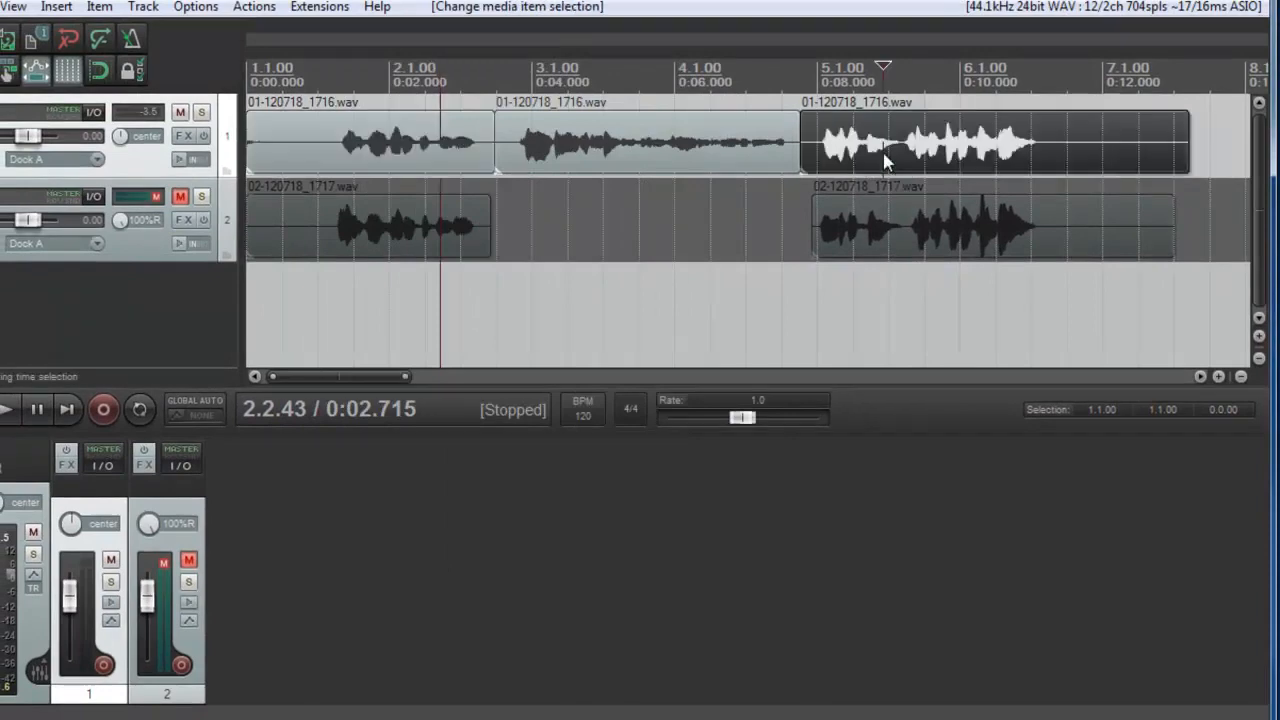
pyautogui.rightClick(934, 148)
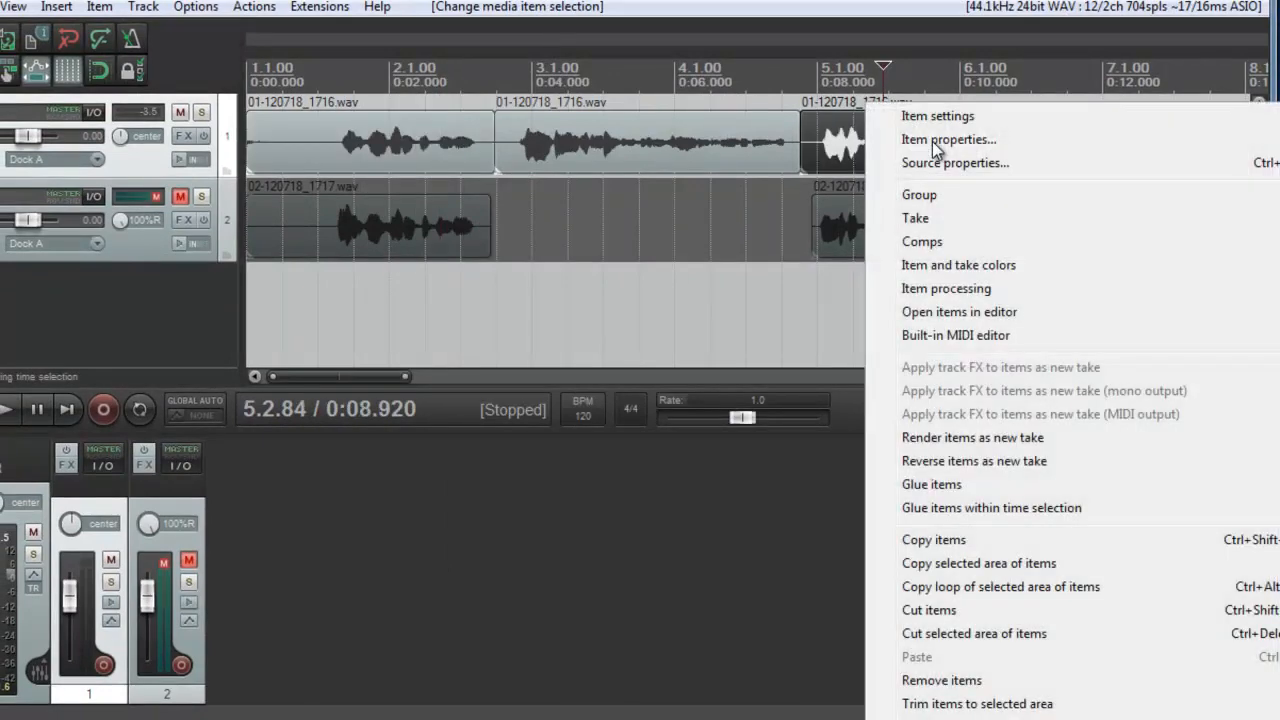
pyautogui.click(935, 140)
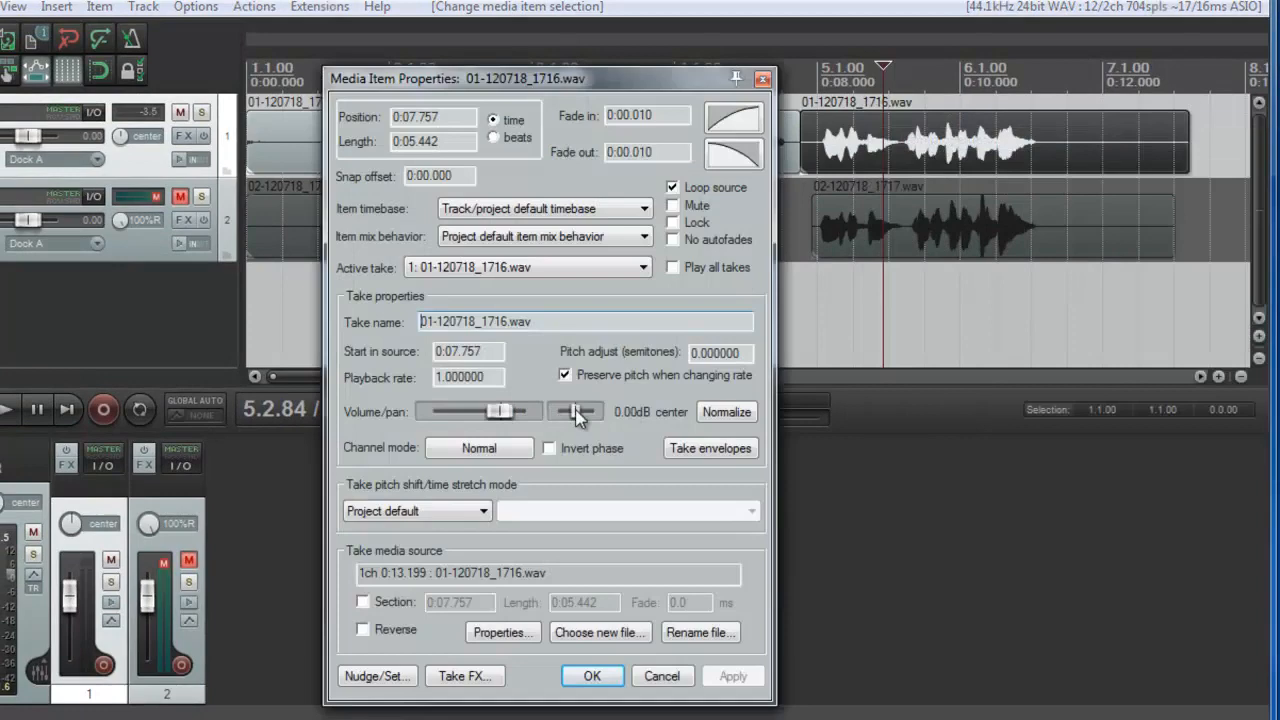
pyautogui.moveTo(579, 416); pyautogui.dragTo(554, 410)
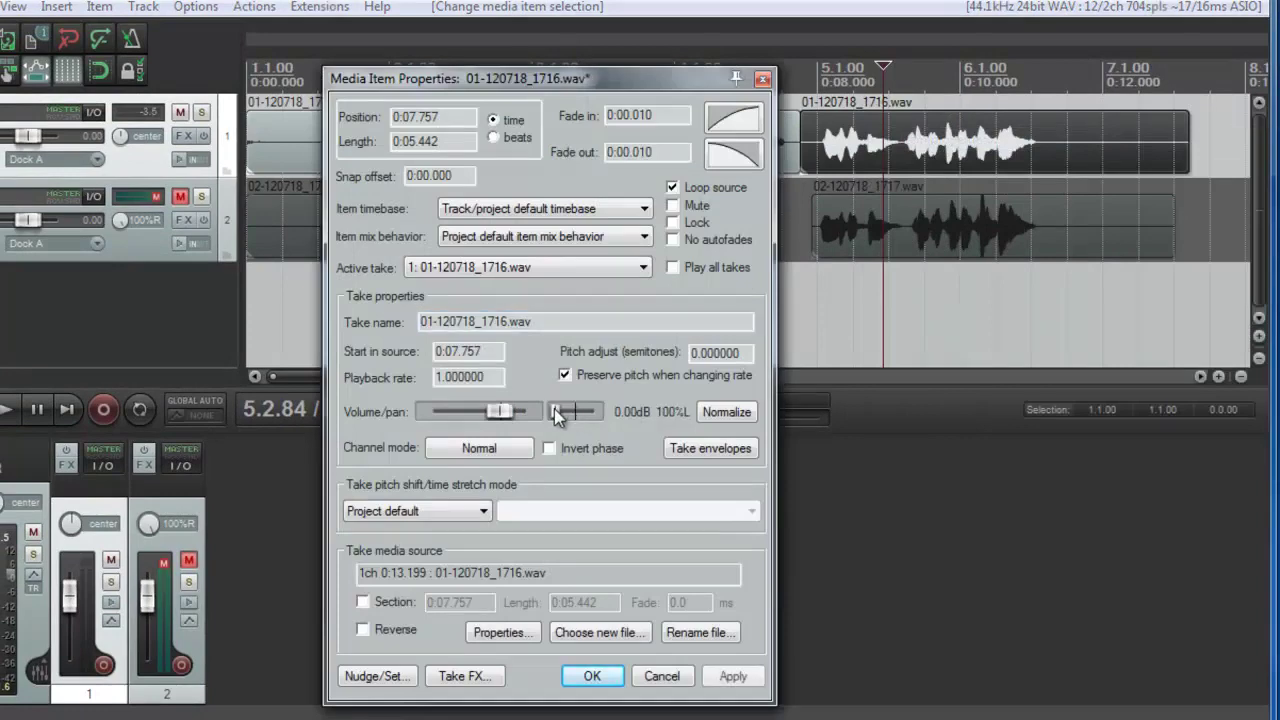
pyautogui.click(592, 677)
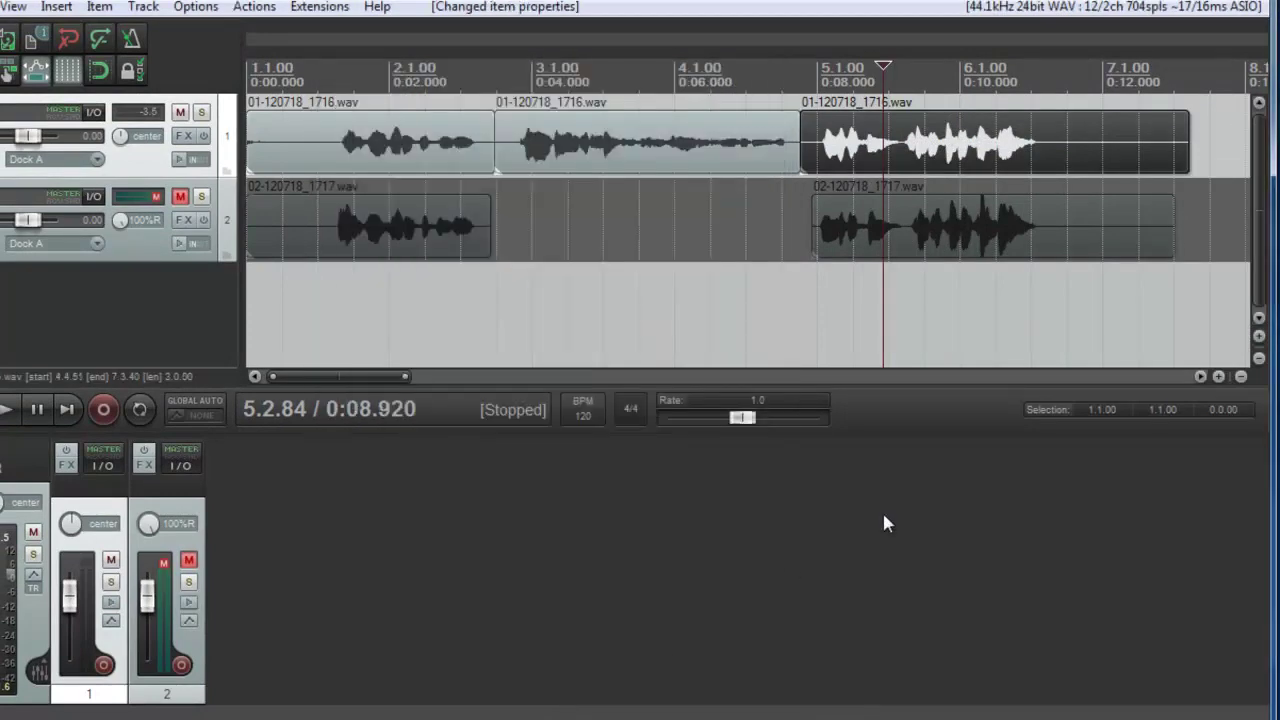
pyautogui.click(340, 307)
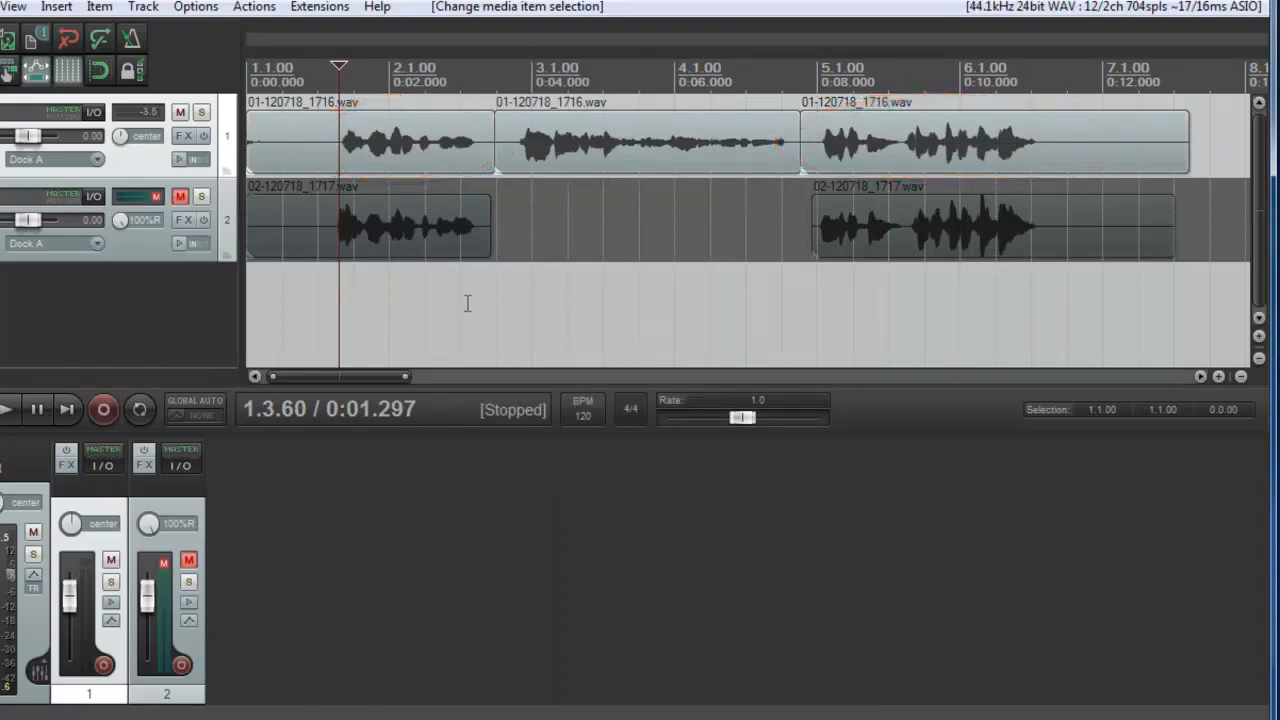
pyautogui.press('space')
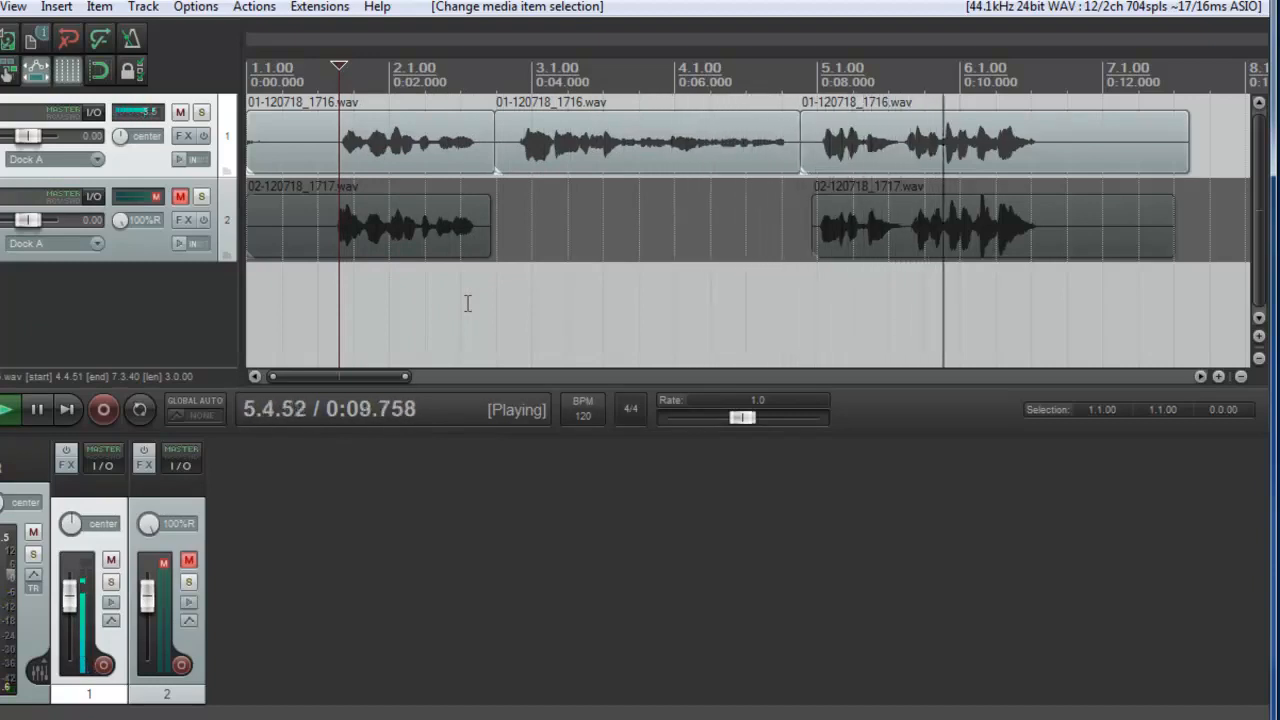
pyautogui.press('space')
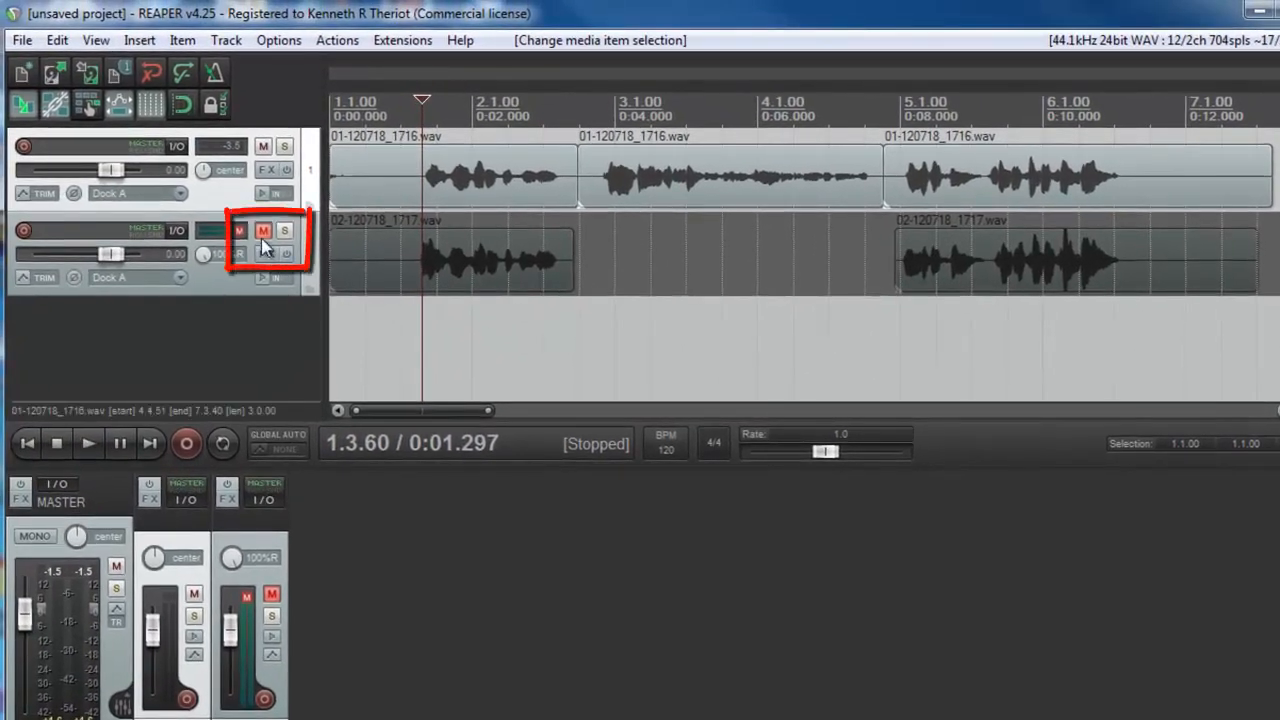
# Unmute the copied double and play both takes together from near the start.
pyautogui.click(263, 230)
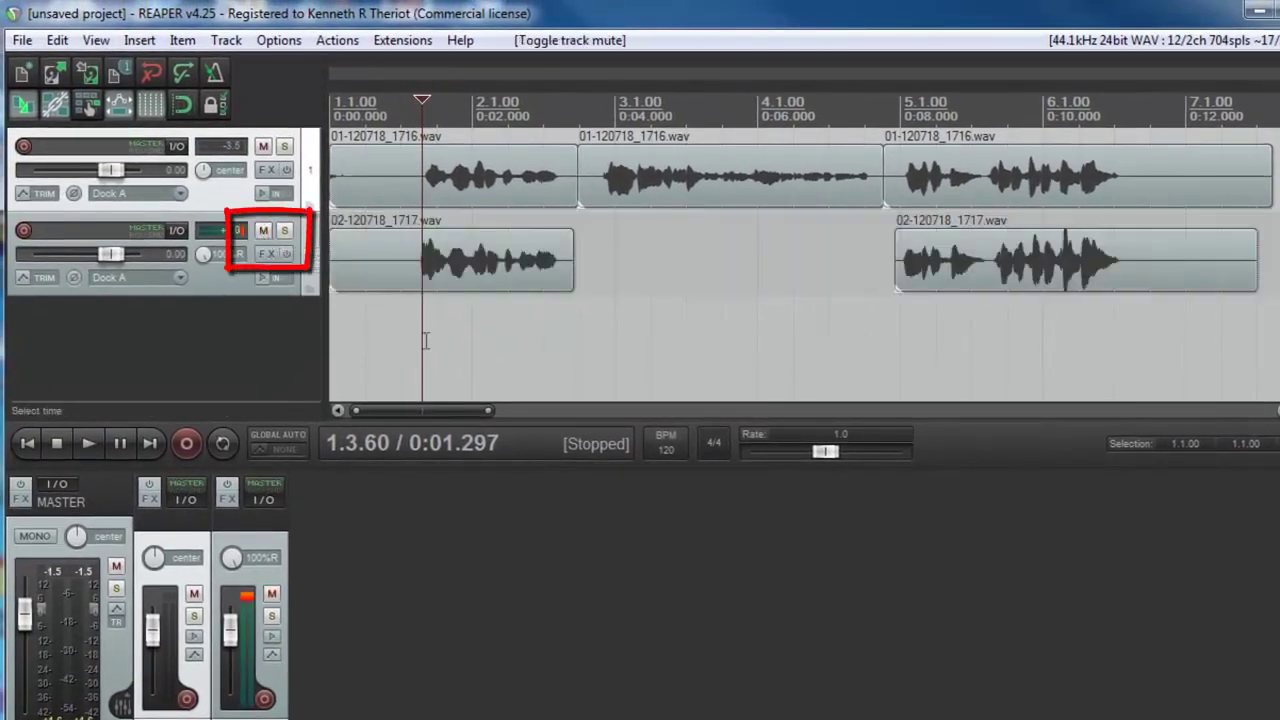
pyautogui.click(371, 318)
pyautogui.press('space')
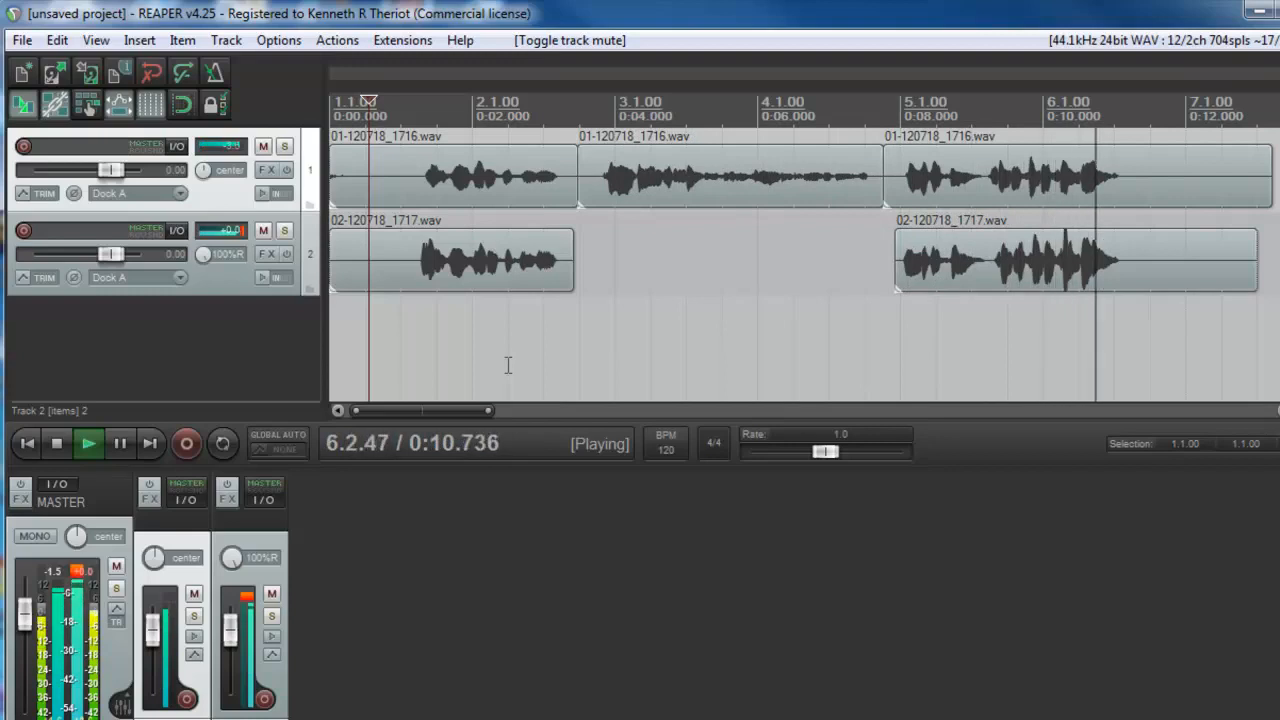
pyautogui.press('space')
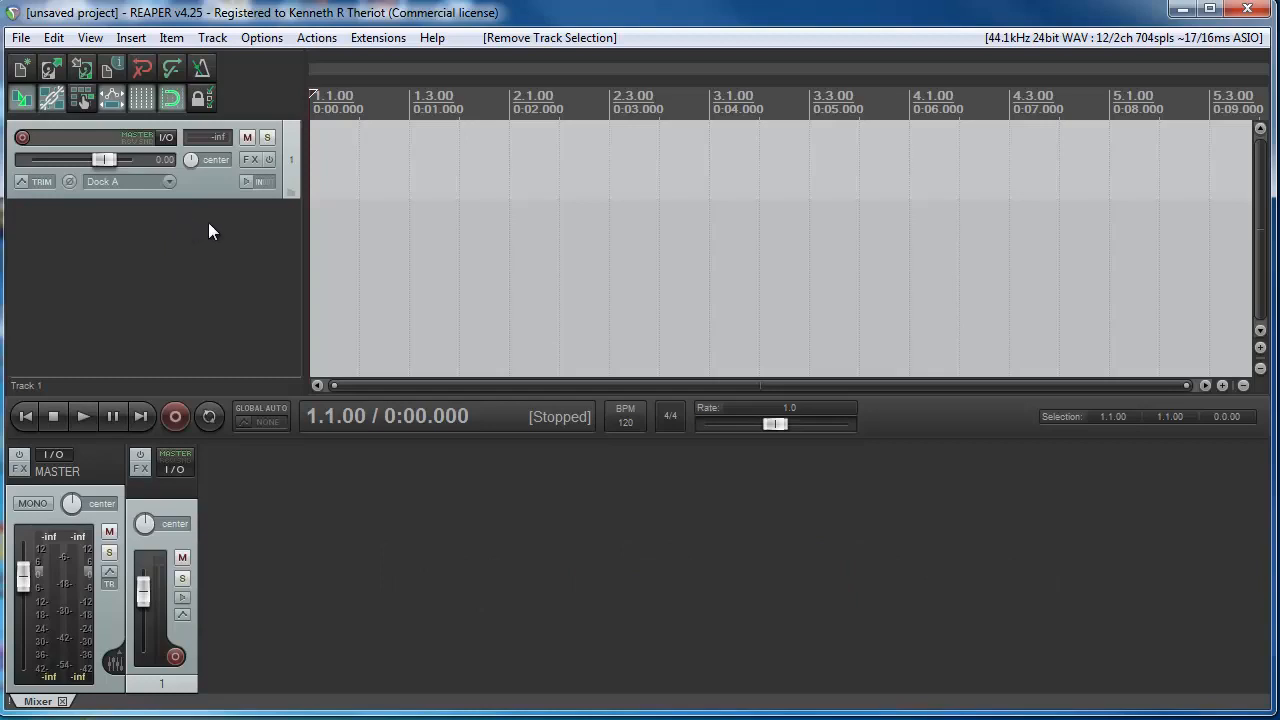
# Arm track 1, record a ~13-second vocal take and keep the file with Save All.
pyautogui.click(22, 137)
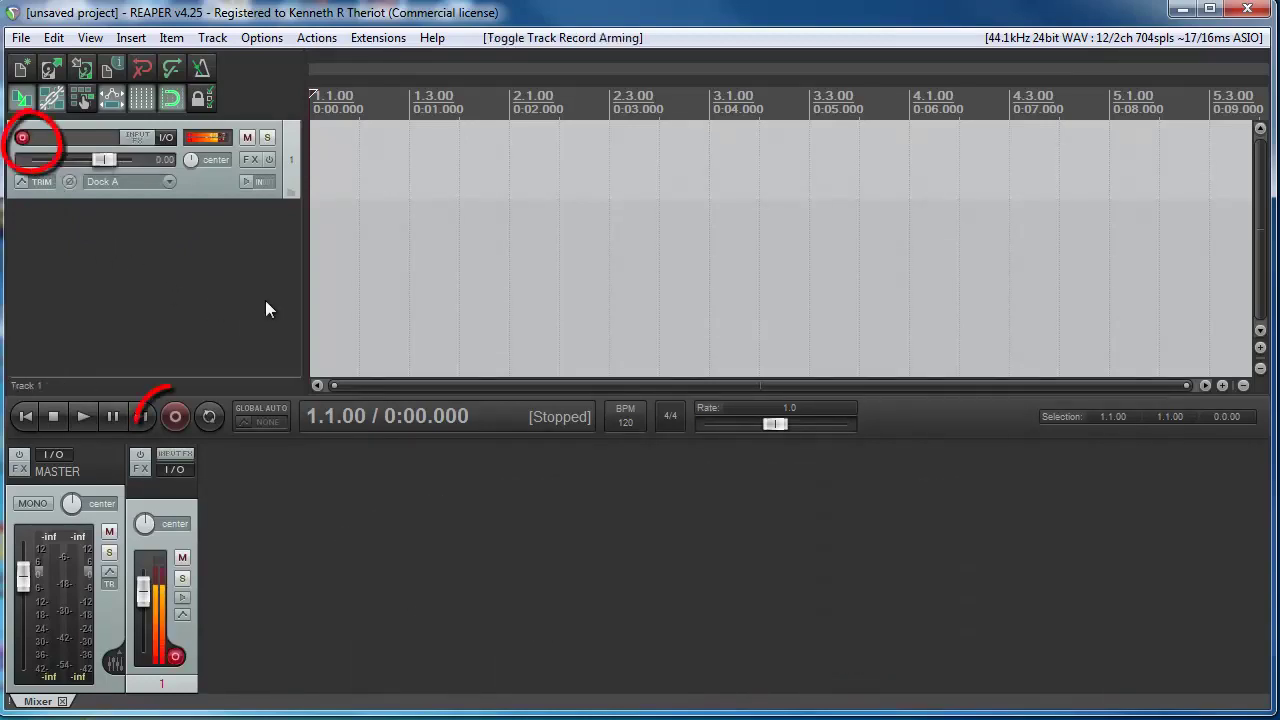
pyautogui.click(177, 415)
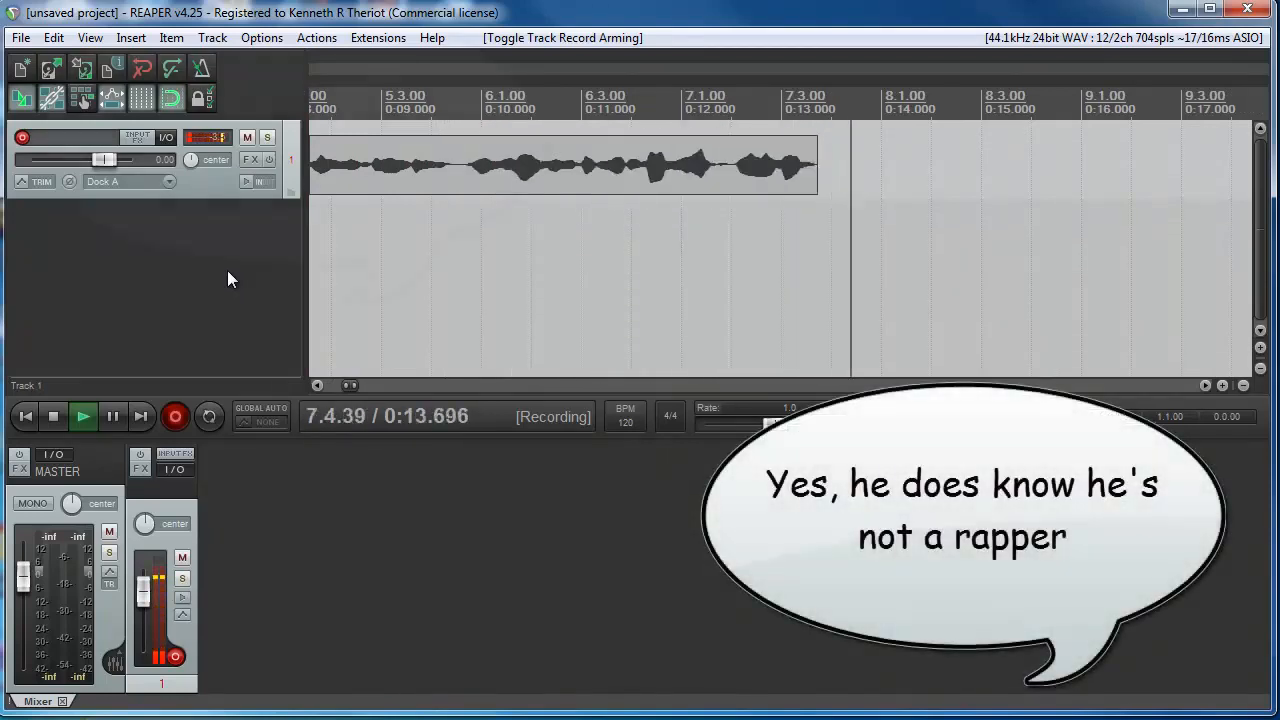
pyautogui.press('space')
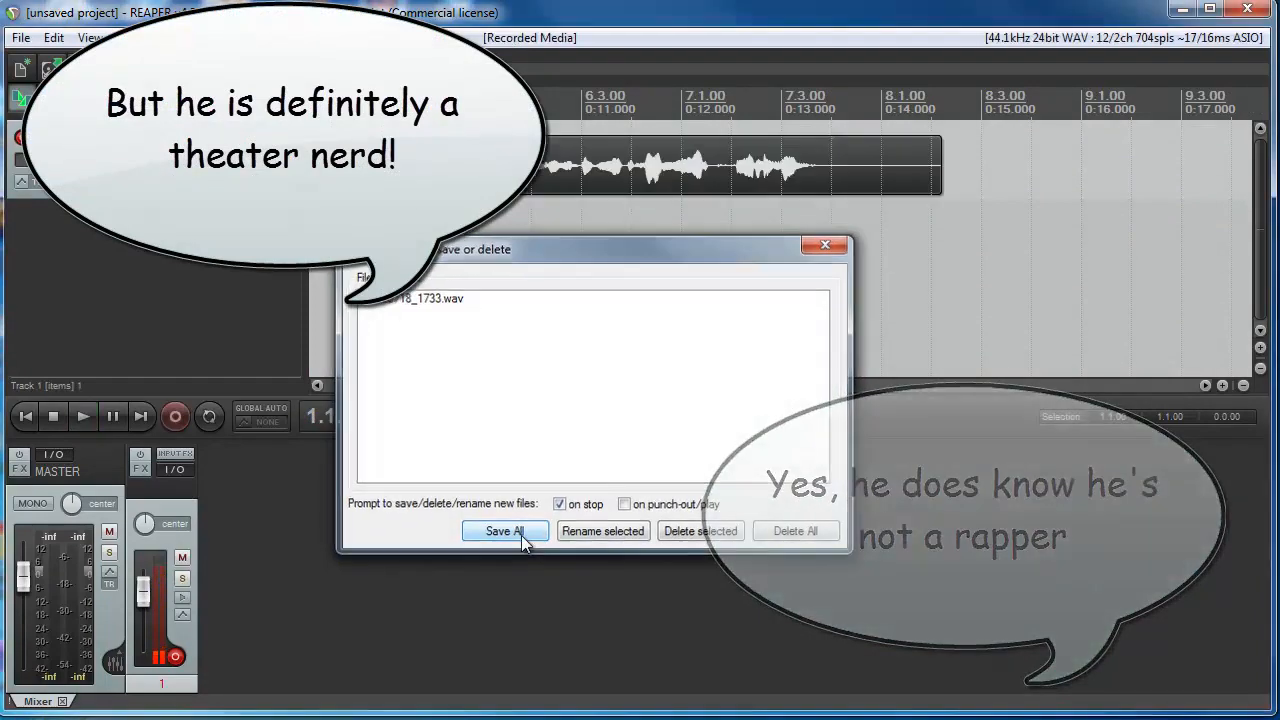
pyautogui.click(504, 531)
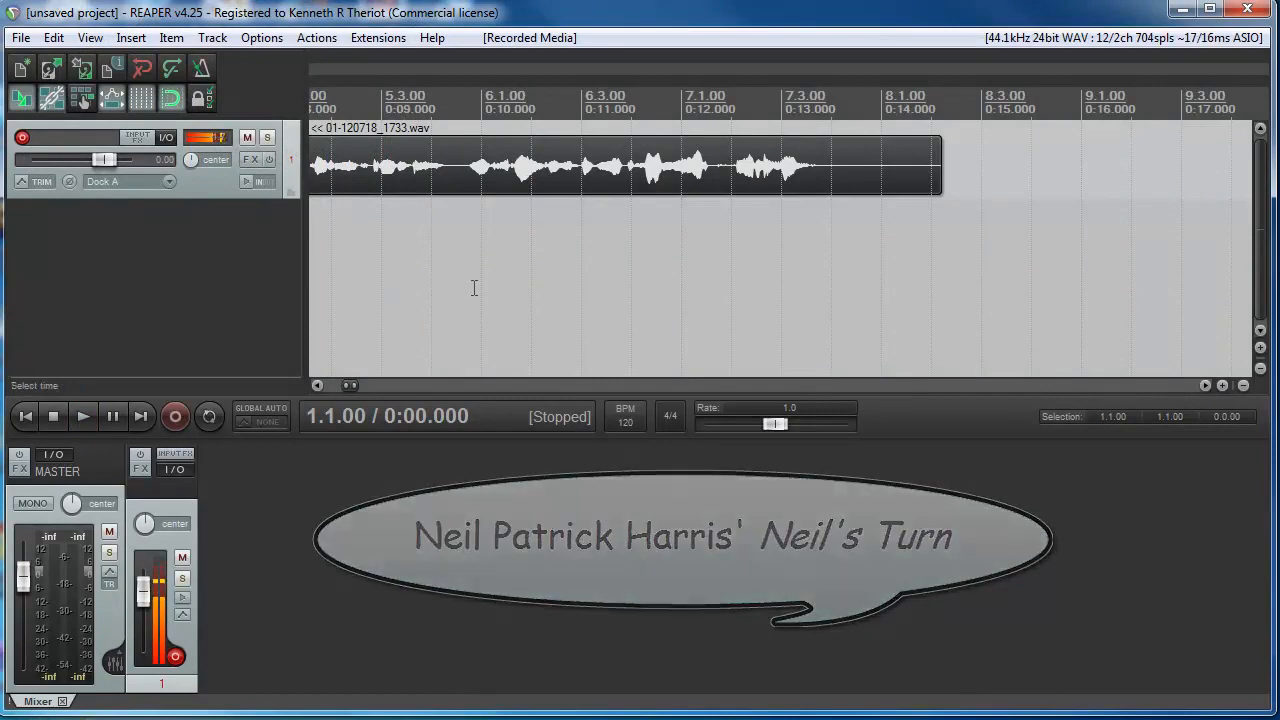
# With snapping on, try edit points before the vocal, landing on the grid at 1.4.00.
pyautogui.click(473, 287)
pyautogui.scroll(-2, 429, 265)
pyautogui.scroll(-2, 429, 265)
pyautogui.scroll(2, 429, 265)
pyautogui.click(386, 242)
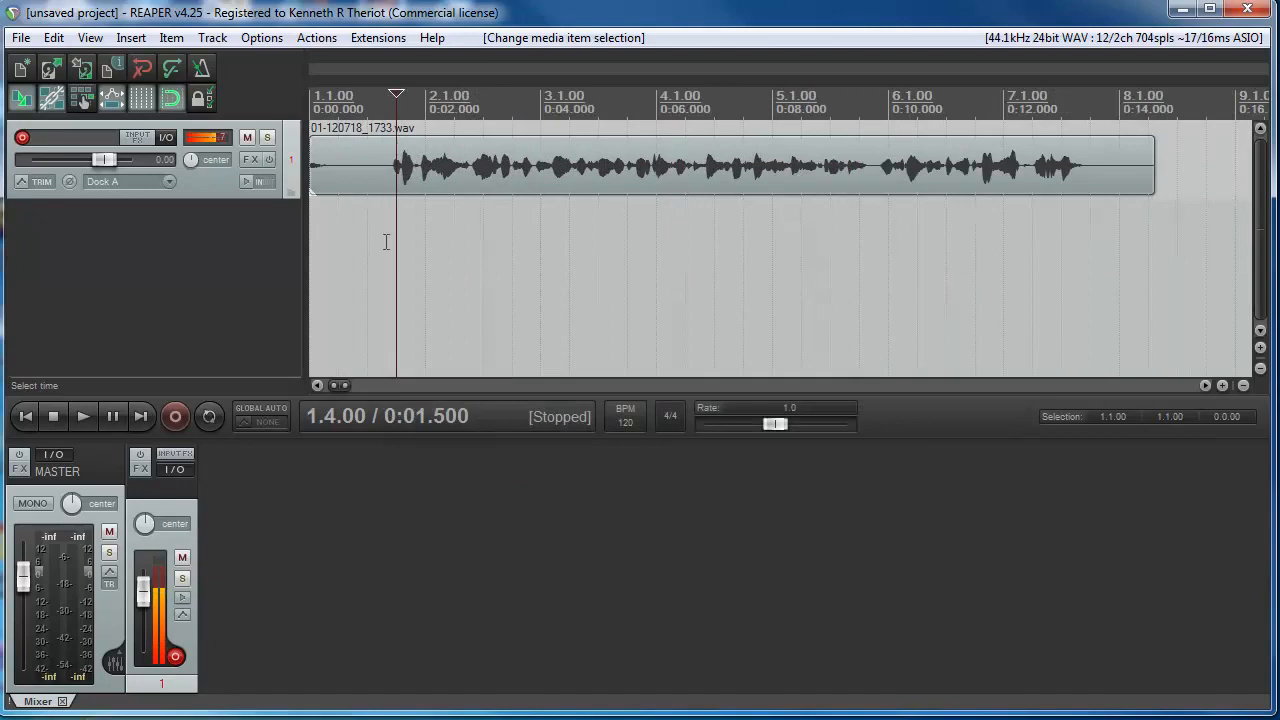
pyautogui.click(172, 97)
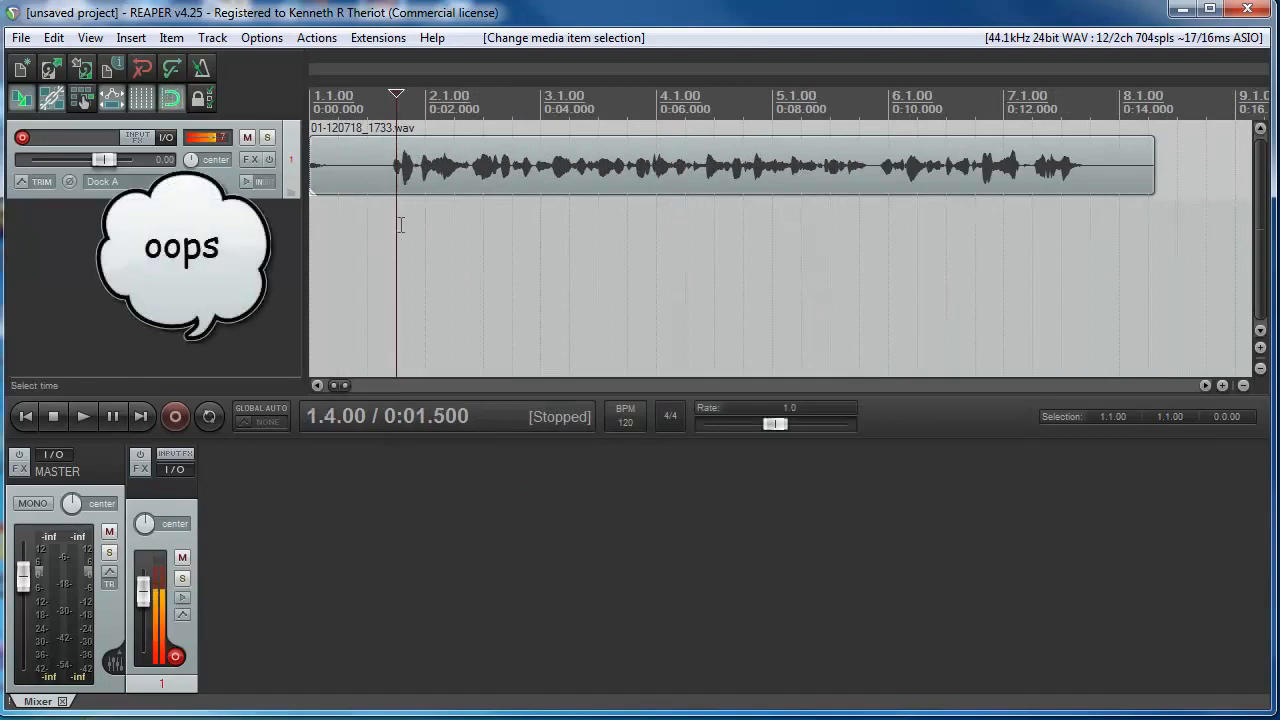
pyautogui.click(424, 221)
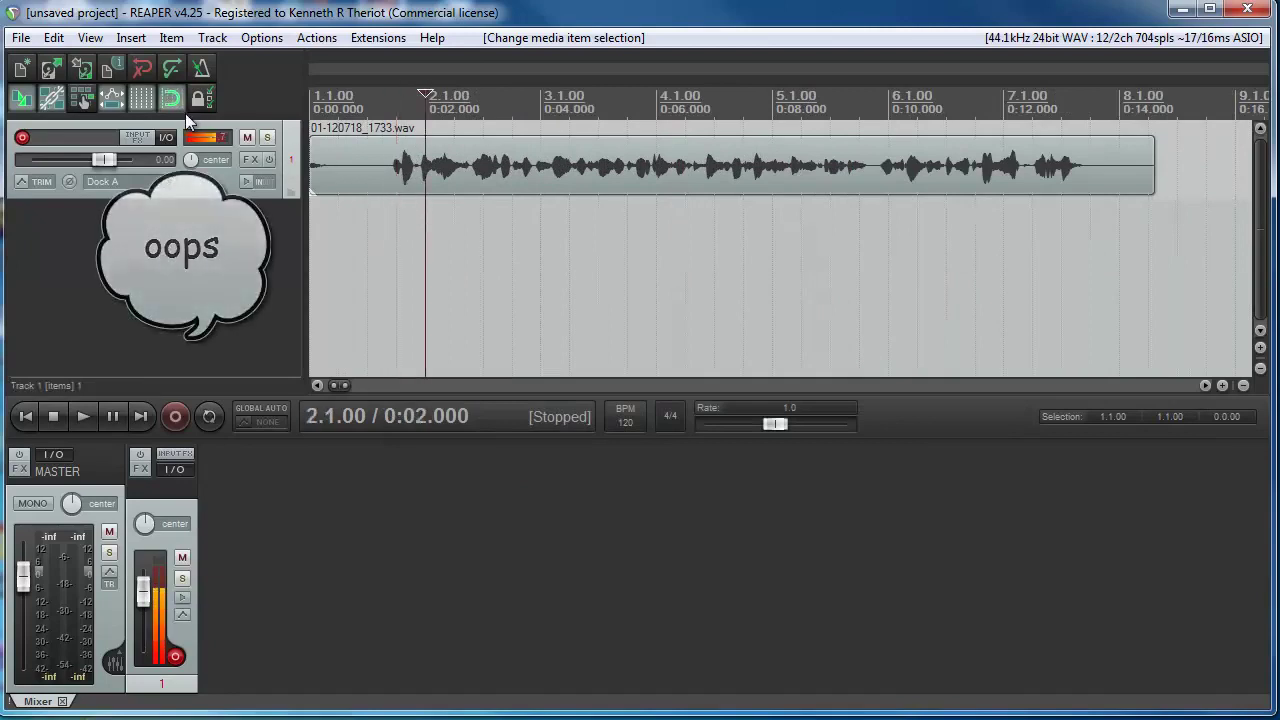
pyautogui.click(451, 241)
pyautogui.click(416, 251)
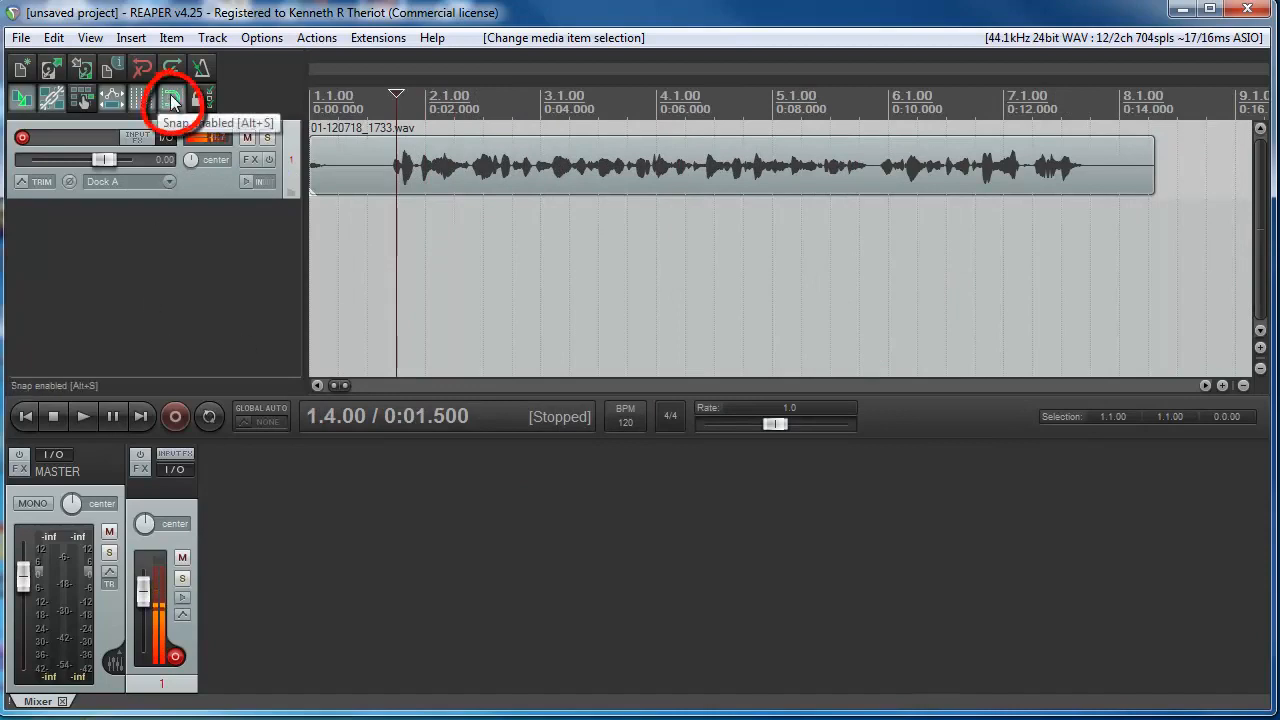
# Turn snapping off and place the edit point freely just before the singing, near 1.3.04.
pyautogui.click(172, 100)
pyautogui.click(429, 240)
pyautogui.click(369, 240)
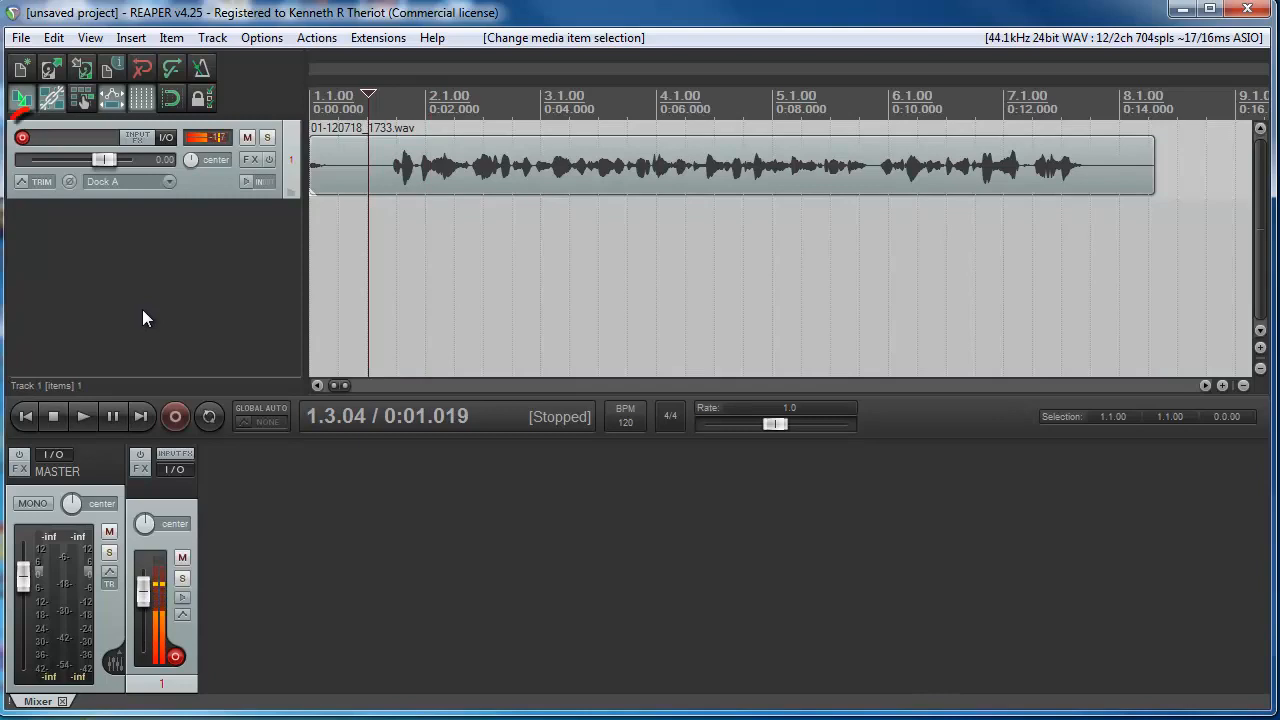
# Disarm track 1, add an empty second track, arm it and return to the project start.
pyautogui.click(22, 137)
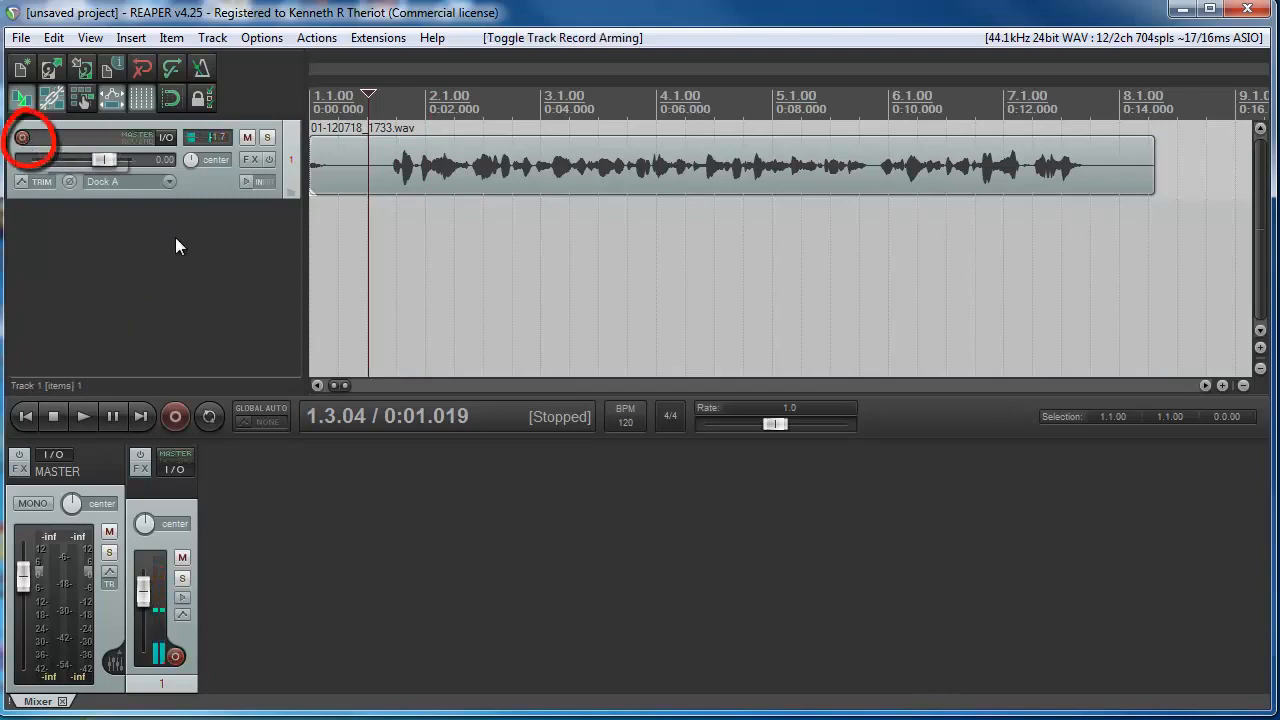
pyautogui.doubleClick(176, 231)
pyautogui.click(22, 216)
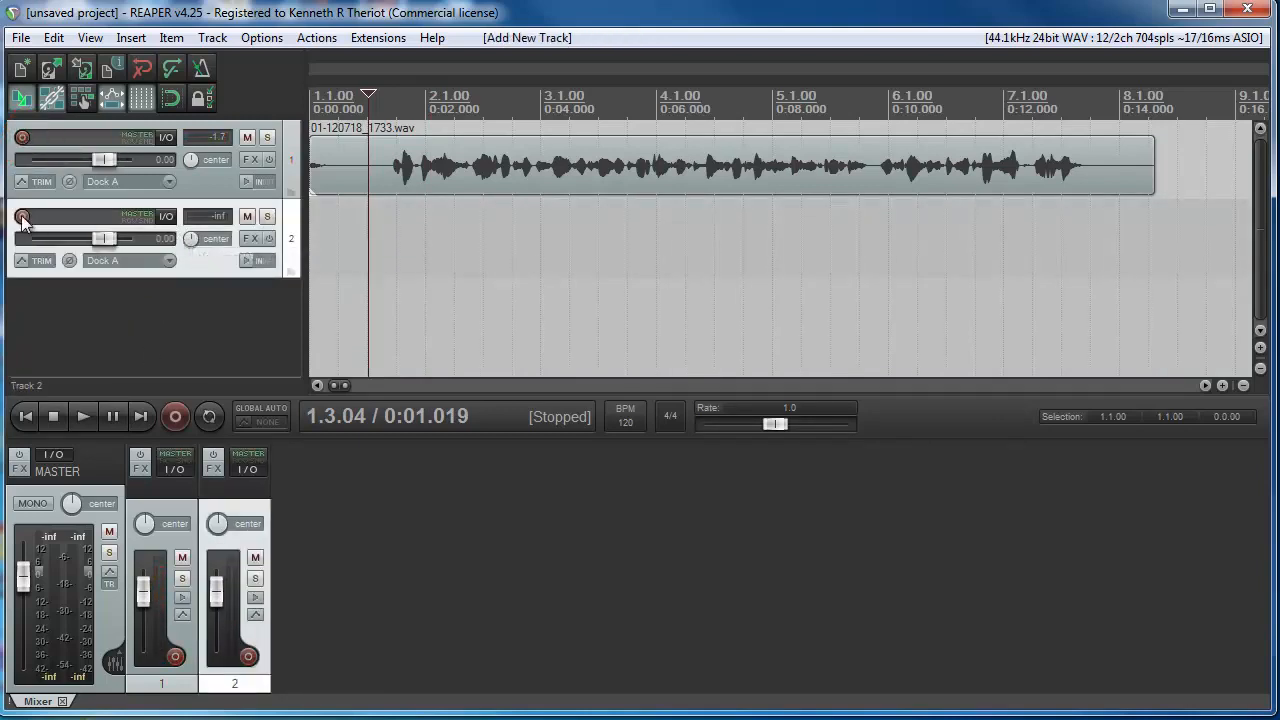
pyautogui.press('Home')
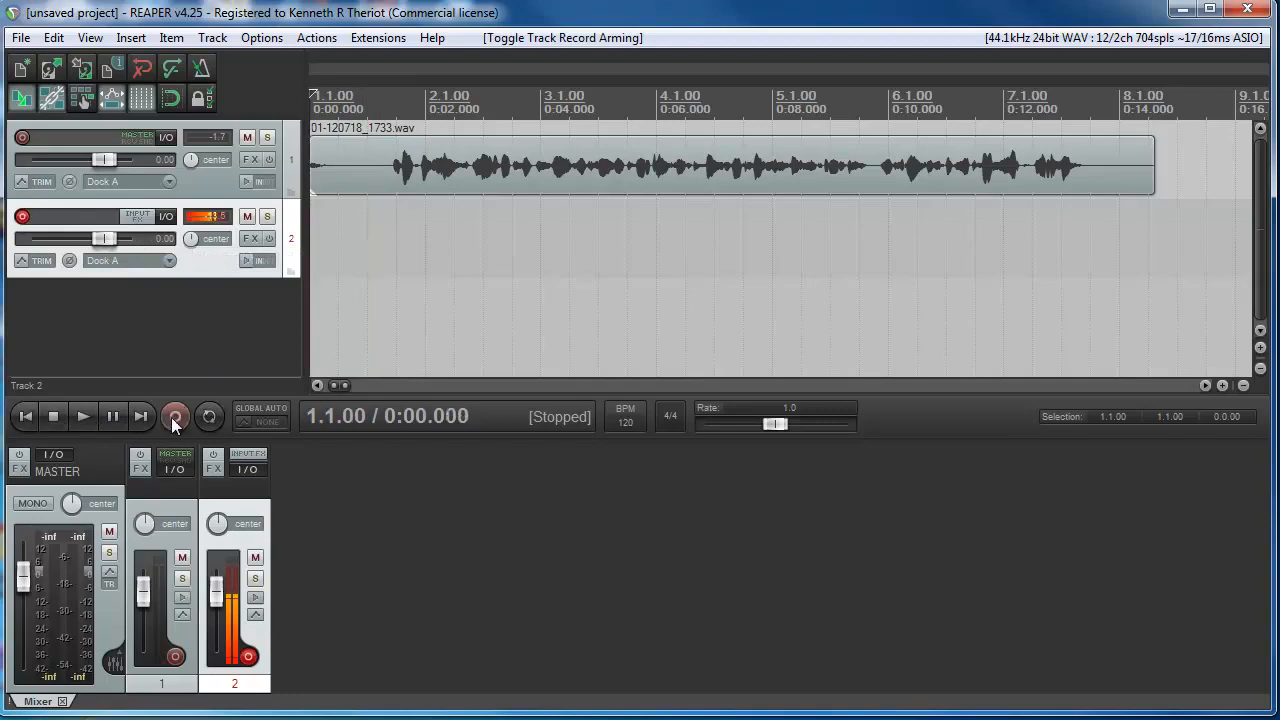
# Record a roughly 14-second vocal double onto track 2 and keep the new take.
pyautogui.click(175, 416)
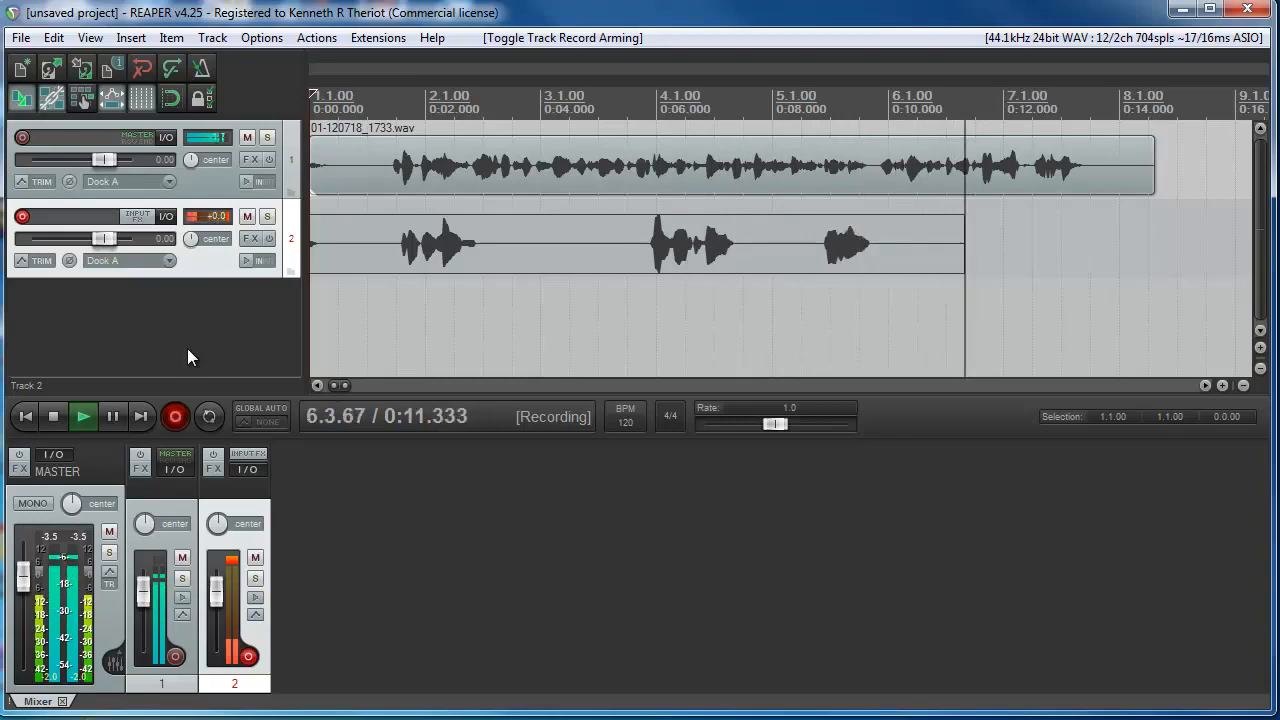
pyautogui.click(55, 416)
pyautogui.click(506, 536)
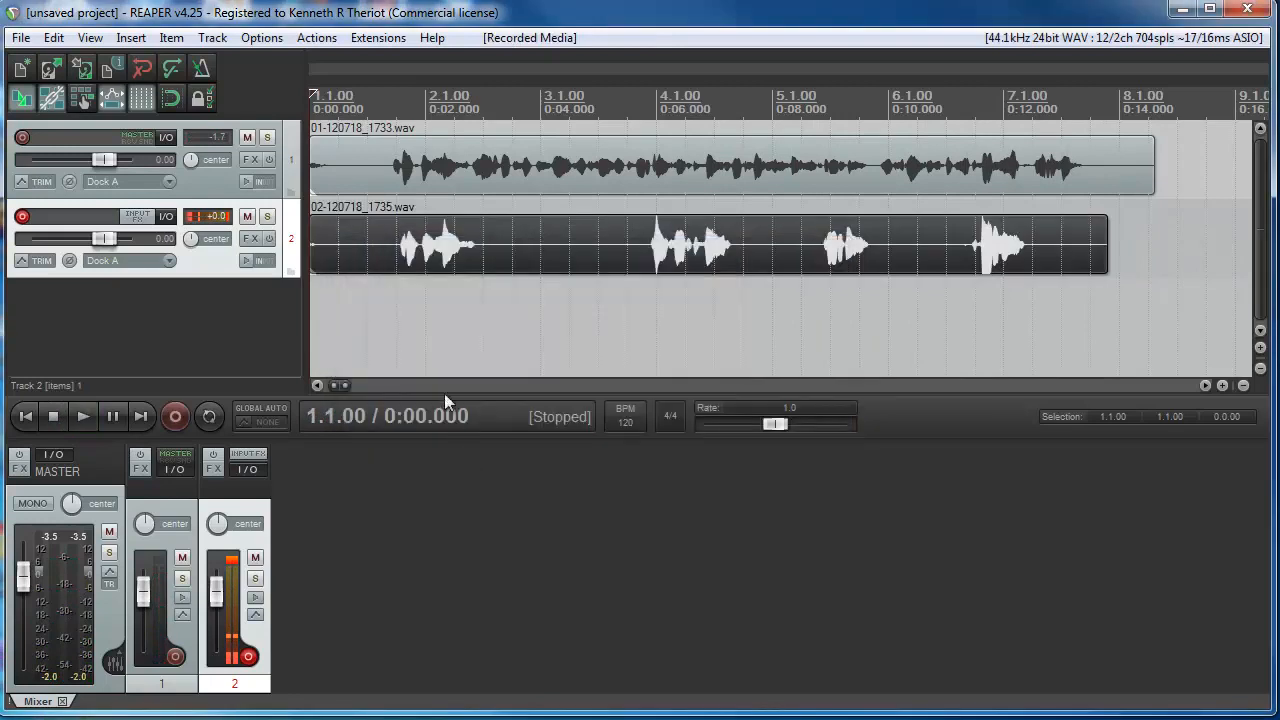
pyautogui.click(386, 313)
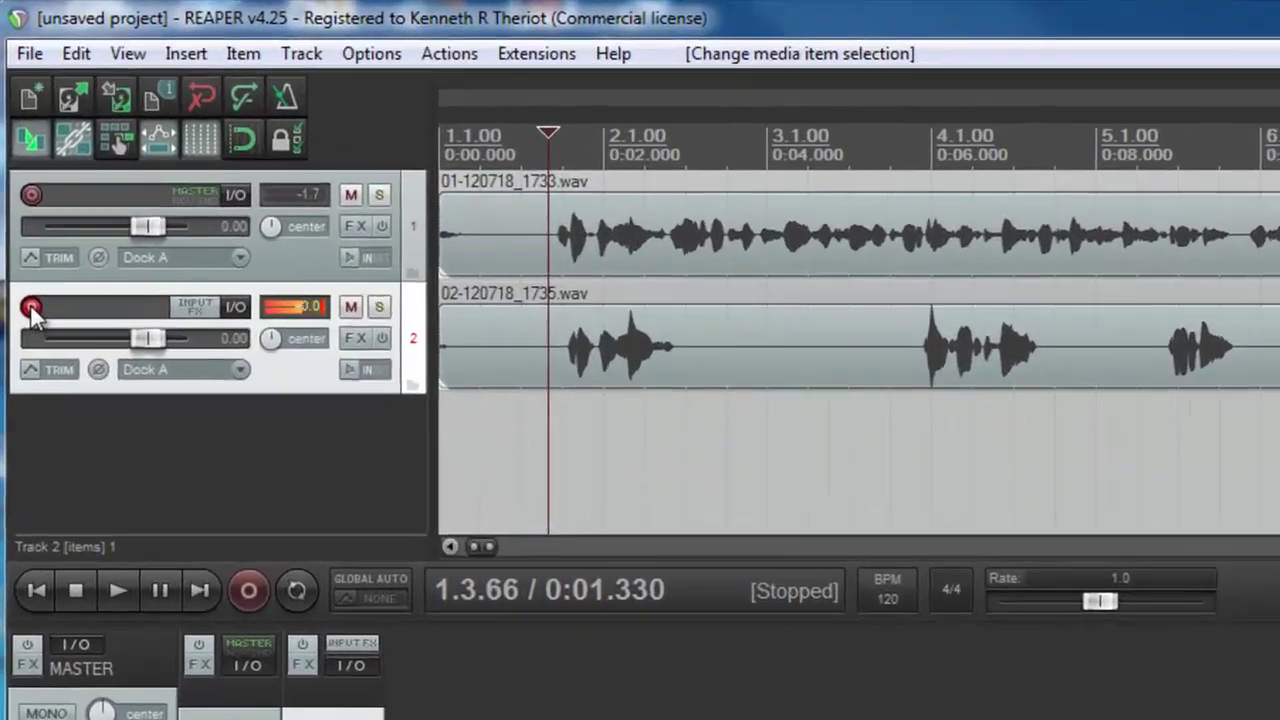
# Disarm track 2 and audition the lead and double playing together.
pyautogui.click(33, 313)
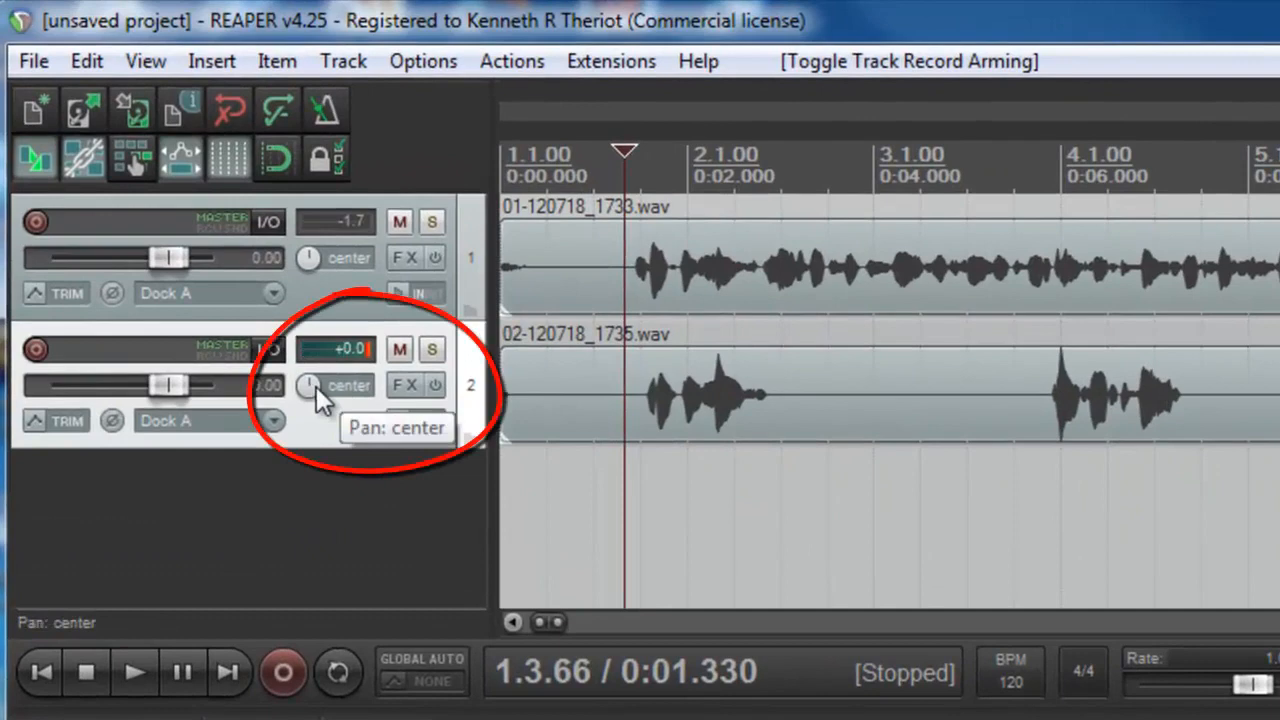
pyautogui.scroll(2, 277, 339)
pyautogui.scroll(3, 316, 386)
pyautogui.scroll(1, 316, 386)
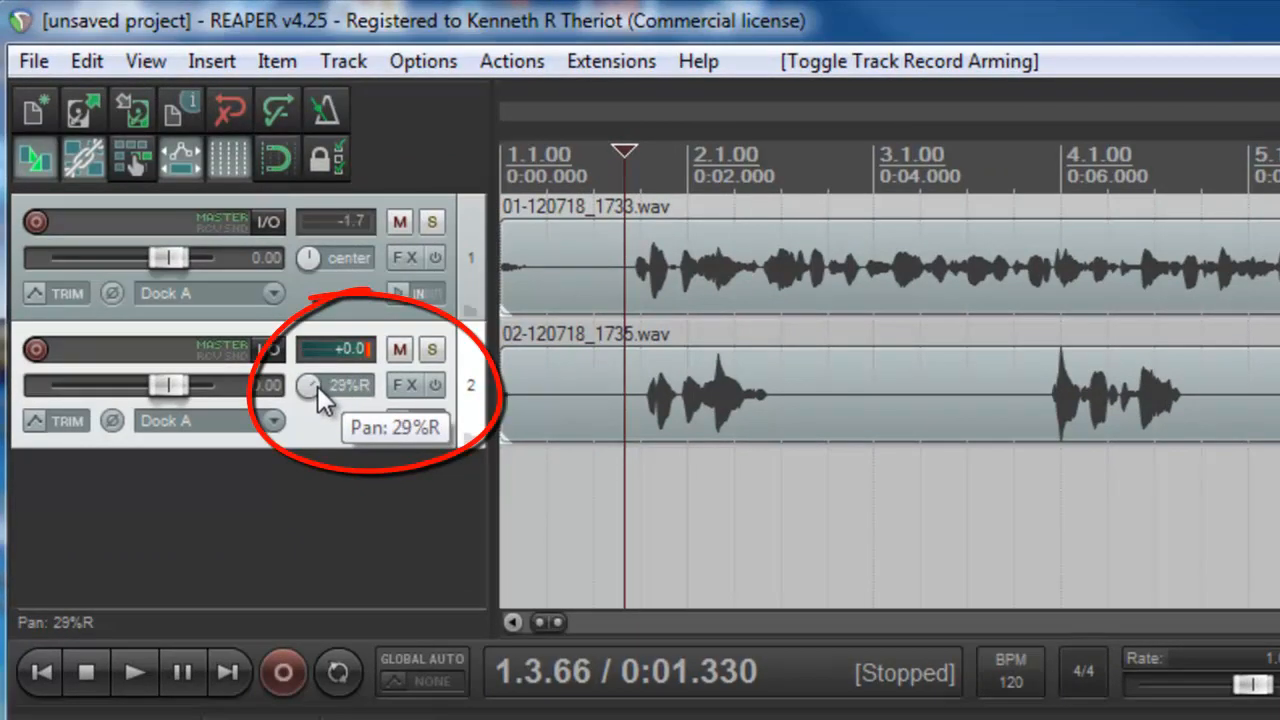
pyautogui.scroll(1, 317, 386)
pyautogui.scroll(1, 317, 386)
pyautogui.press('space')
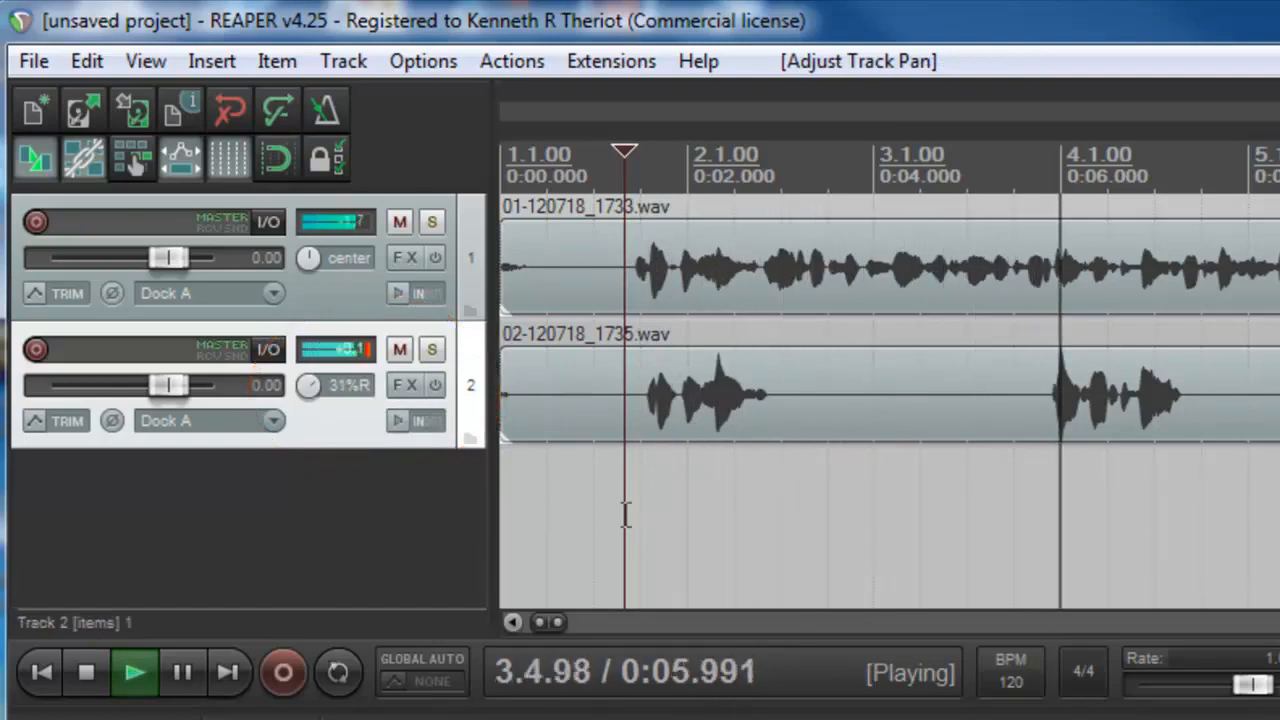
pyautogui.press('space')
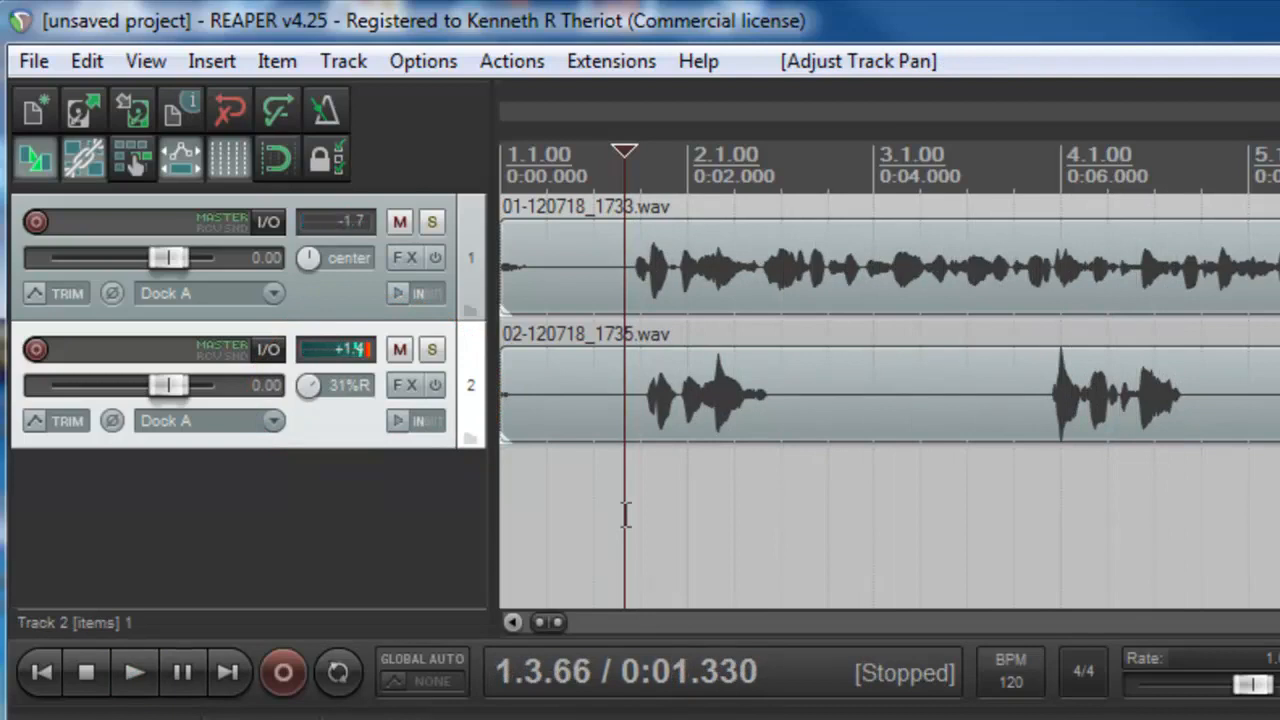
# Lower the double track's volume to about -8 dB and listen again with it quieter.
pyautogui.moveTo(183, 390); pyautogui.dragTo(150, 400)
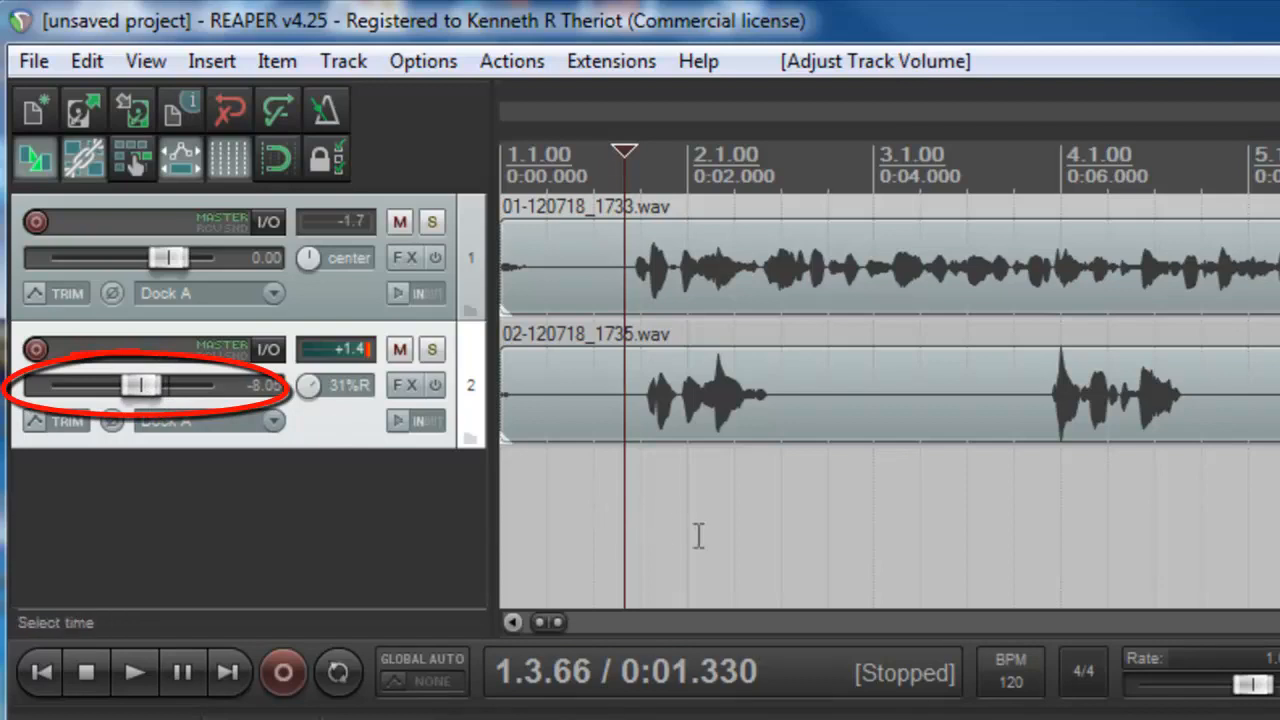
pyautogui.press('space')
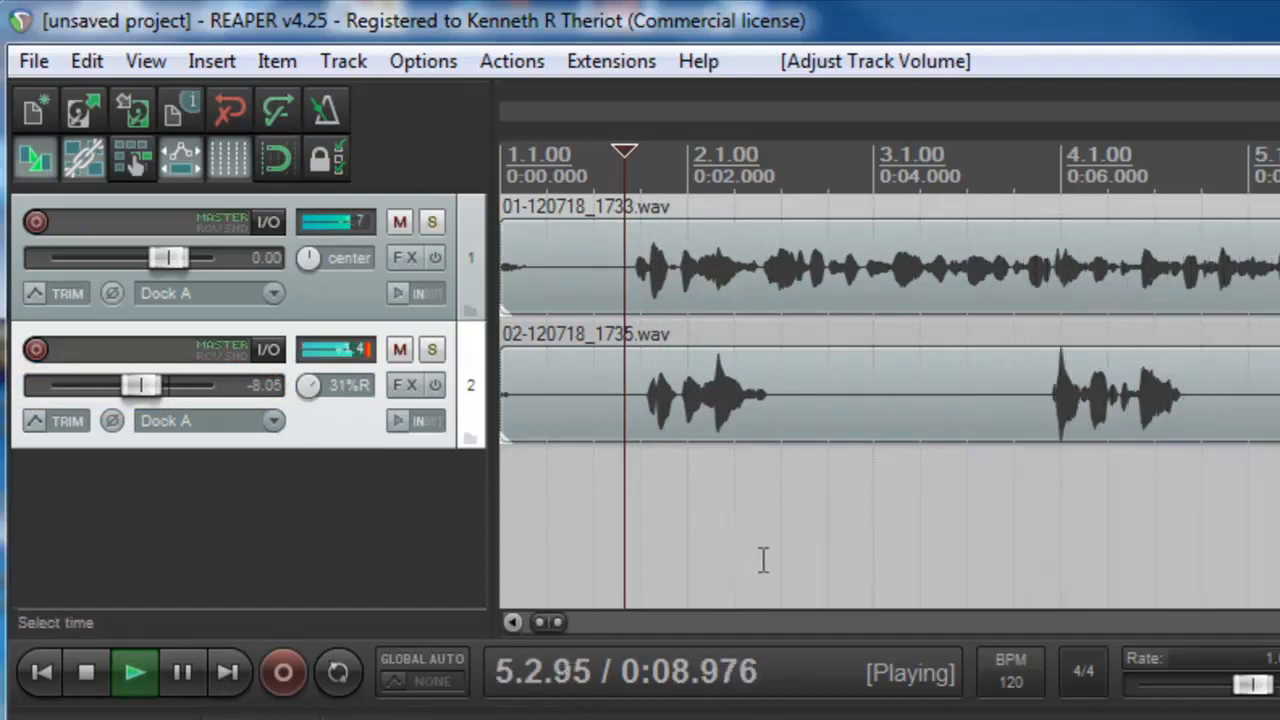
pyautogui.press('space')
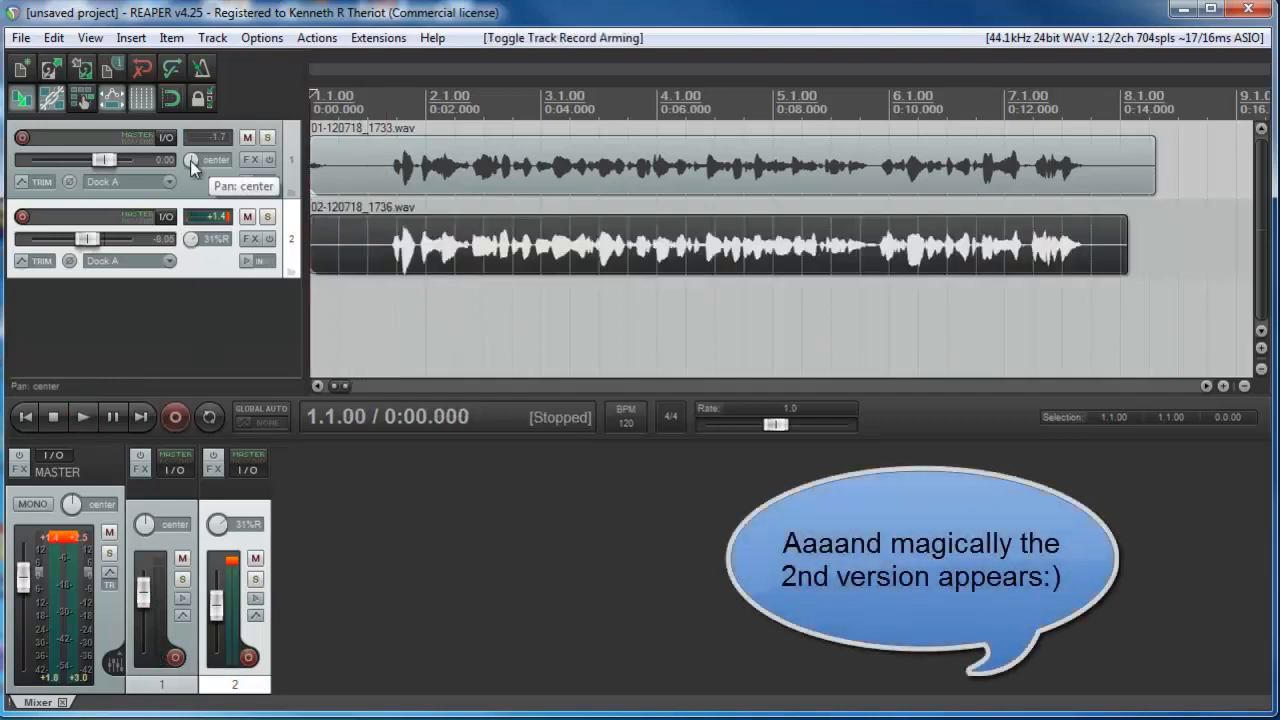
pyautogui.scroll(-5, 190, 160)
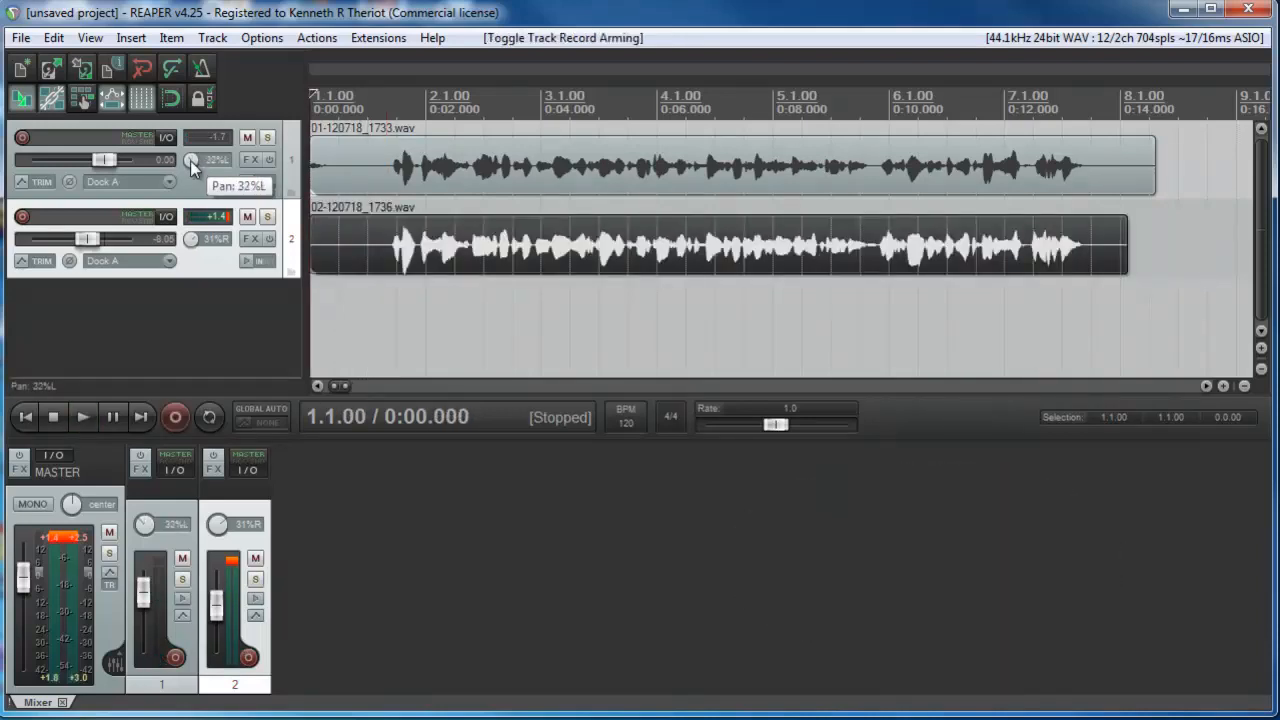
pyautogui.scroll(-2, 190, 160)
pyautogui.scroll(-1, 190, 161)
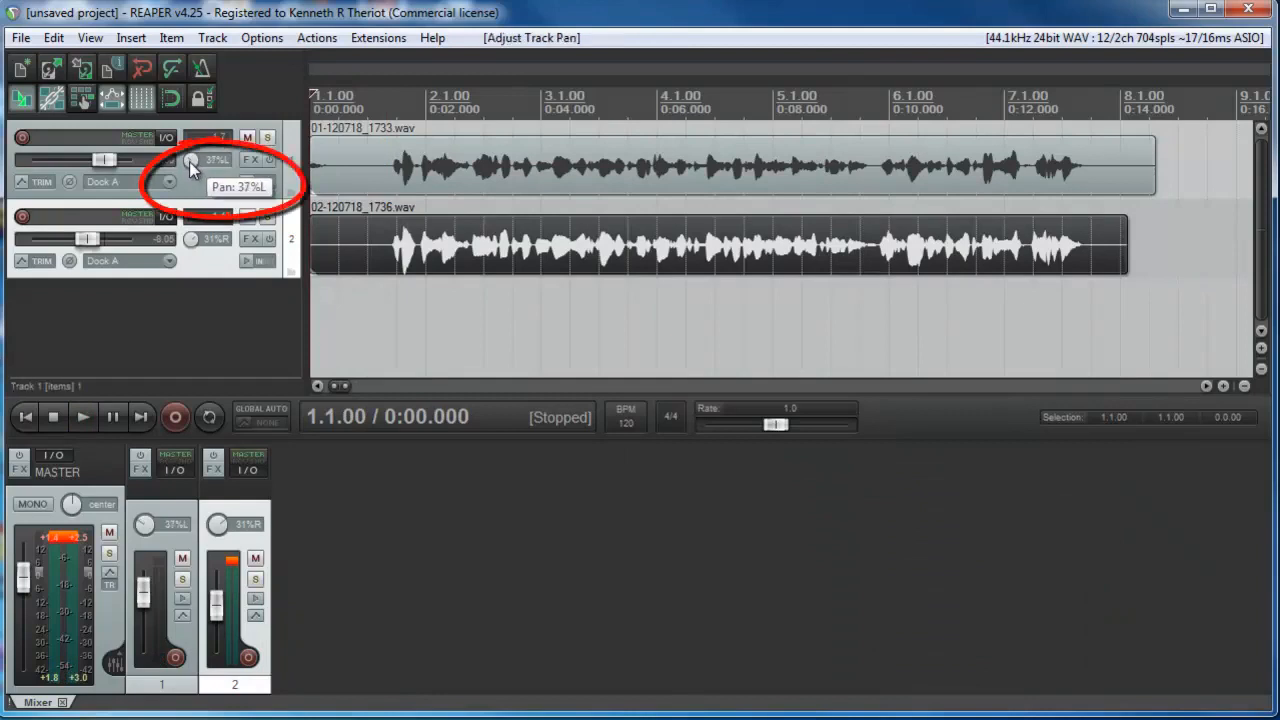
# Pan track 2 further right to about 36%R, reset its volume to 0 dB and audition both takes.
pyautogui.click(194, 238)
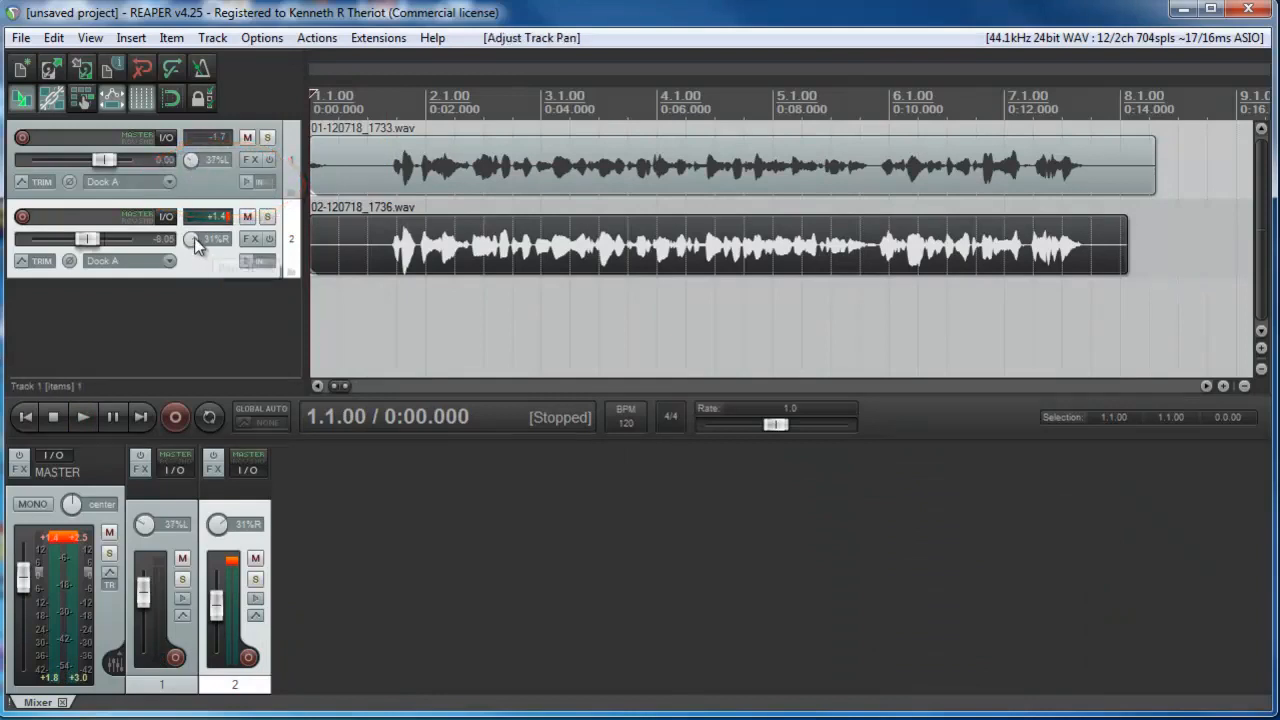
pyautogui.scroll(1, 194, 238)
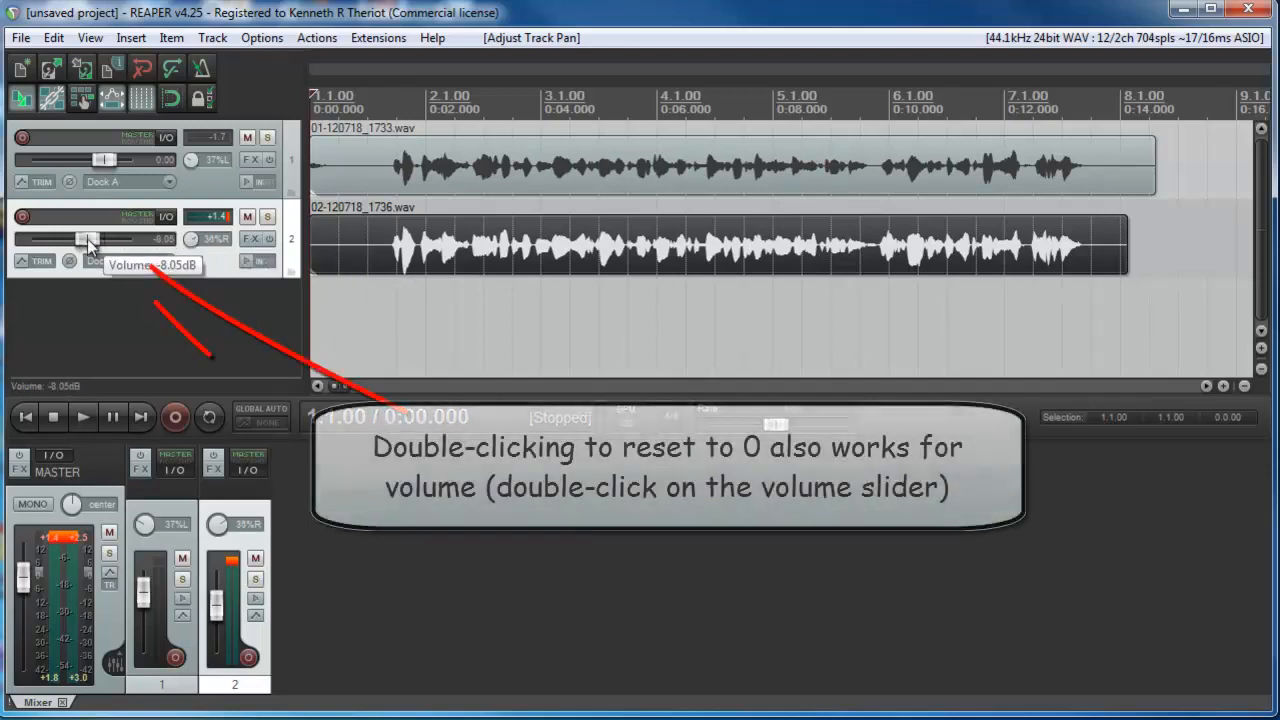
pyautogui.doubleClick(100, 238)
pyautogui.click(376, 291)
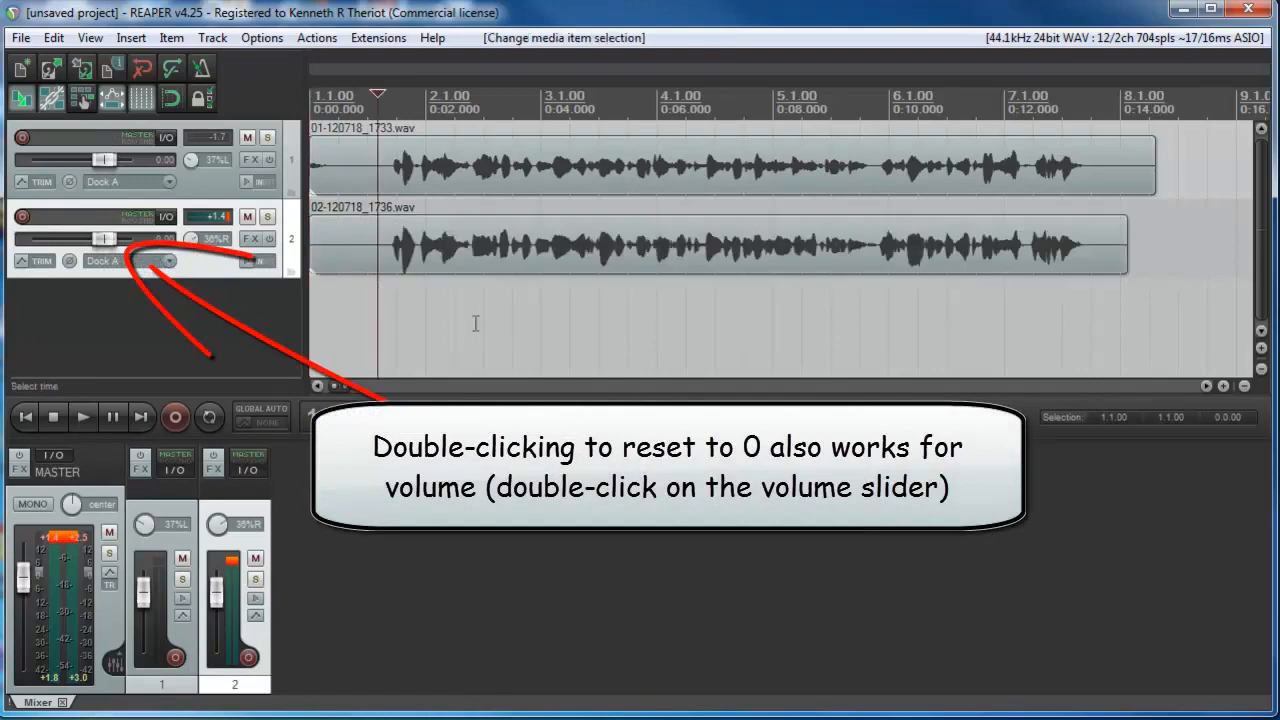
pyautogui.press('space')
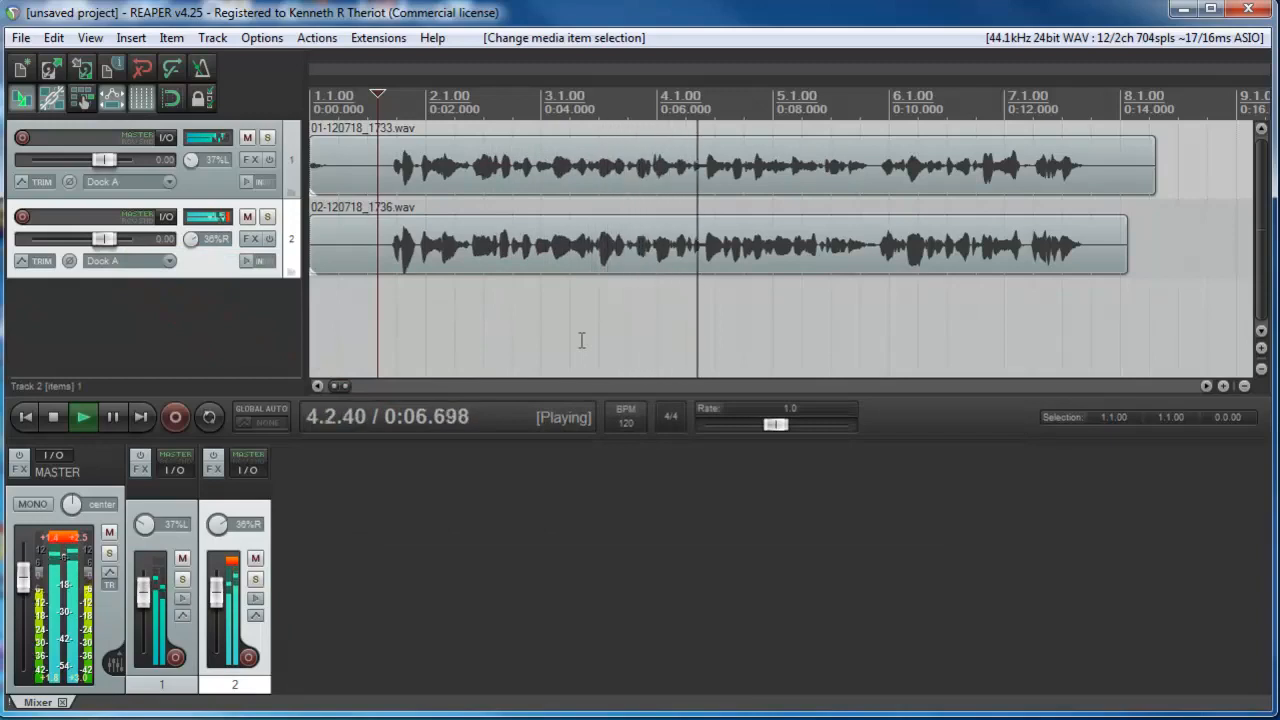
pyautogui.press('space')
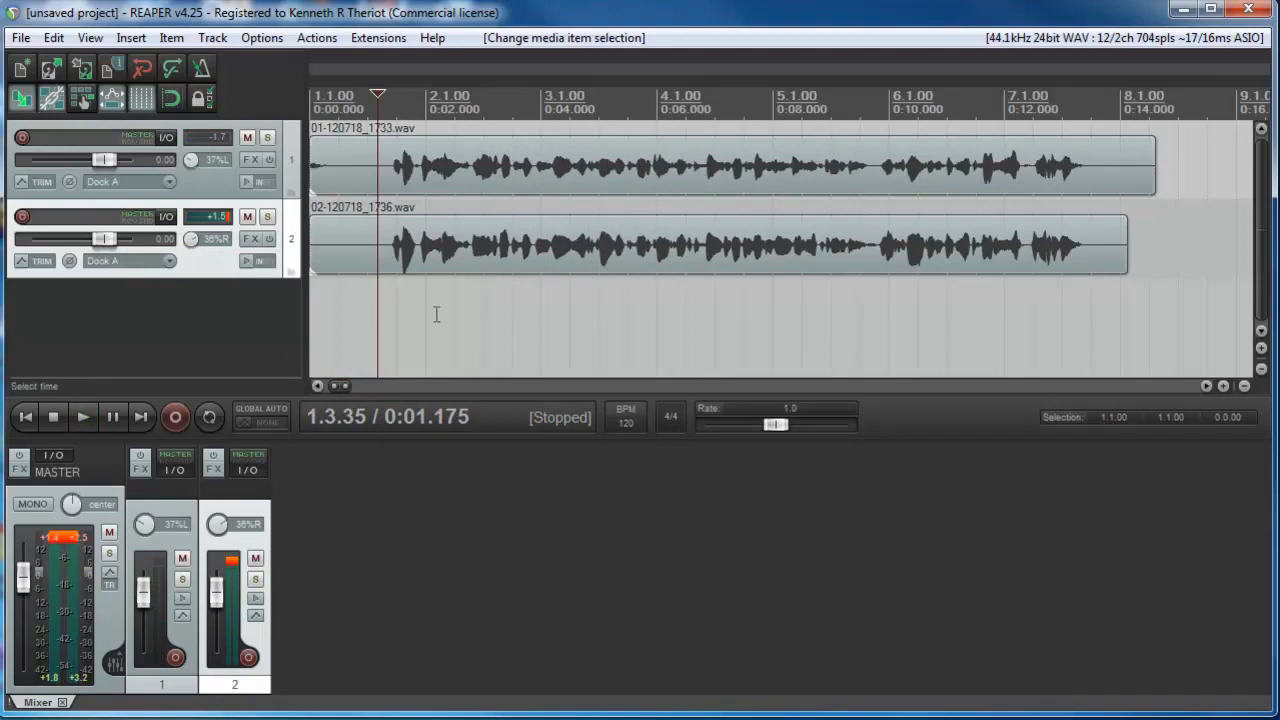
# Delete track 2's recorded double and copy track 1's vocal item down onto track 2.
pyautogui.click(485, 262)
pyautogui.press('Delete')
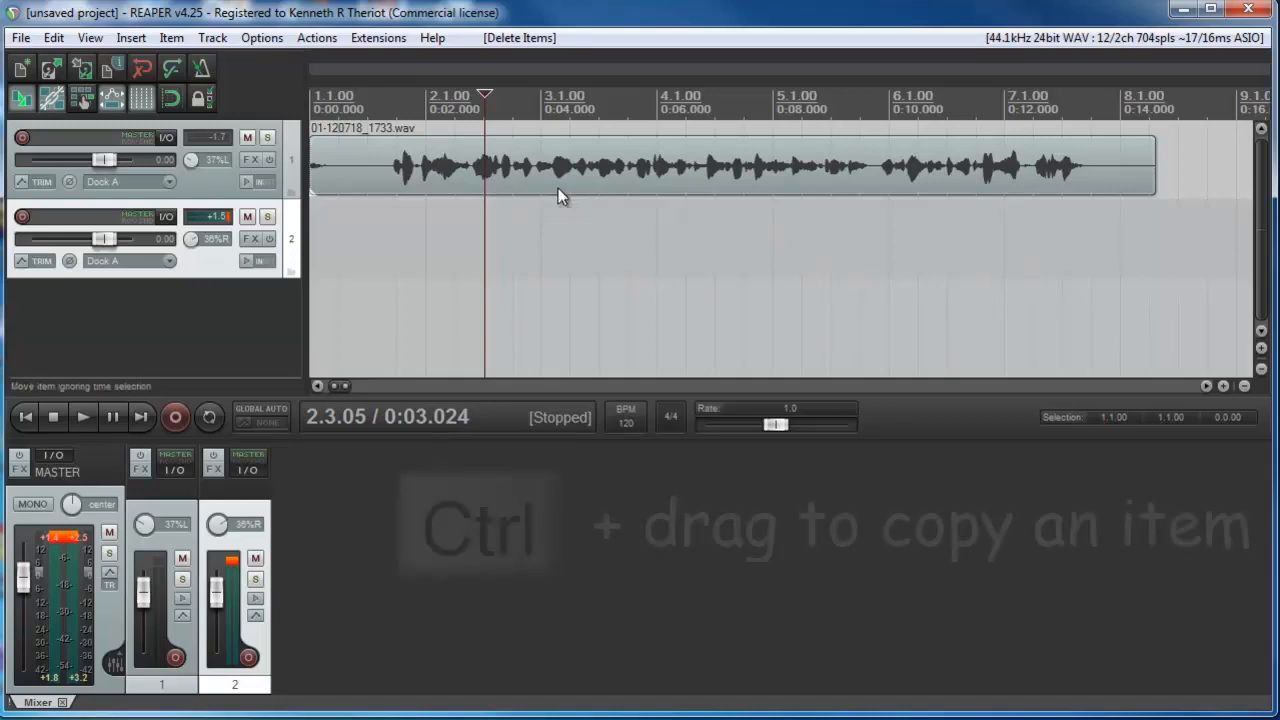
pyautogui.moveTo(557, 186); pyautogui.dragTo(570, 245)
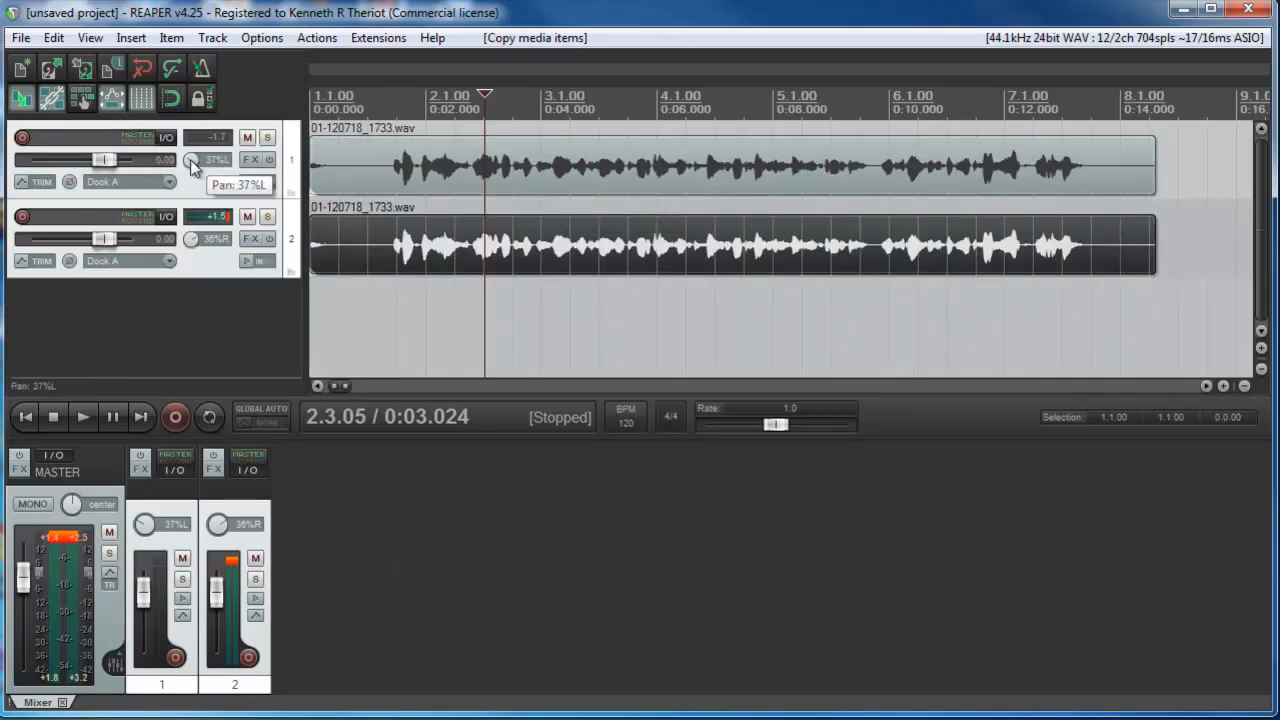
# Adjust both tracks' pans toward center, mute the copy on track 2 and audition the first take alone.
pyautogui.moveTo(190, 160); pyautogui.dragTo(190, 240)
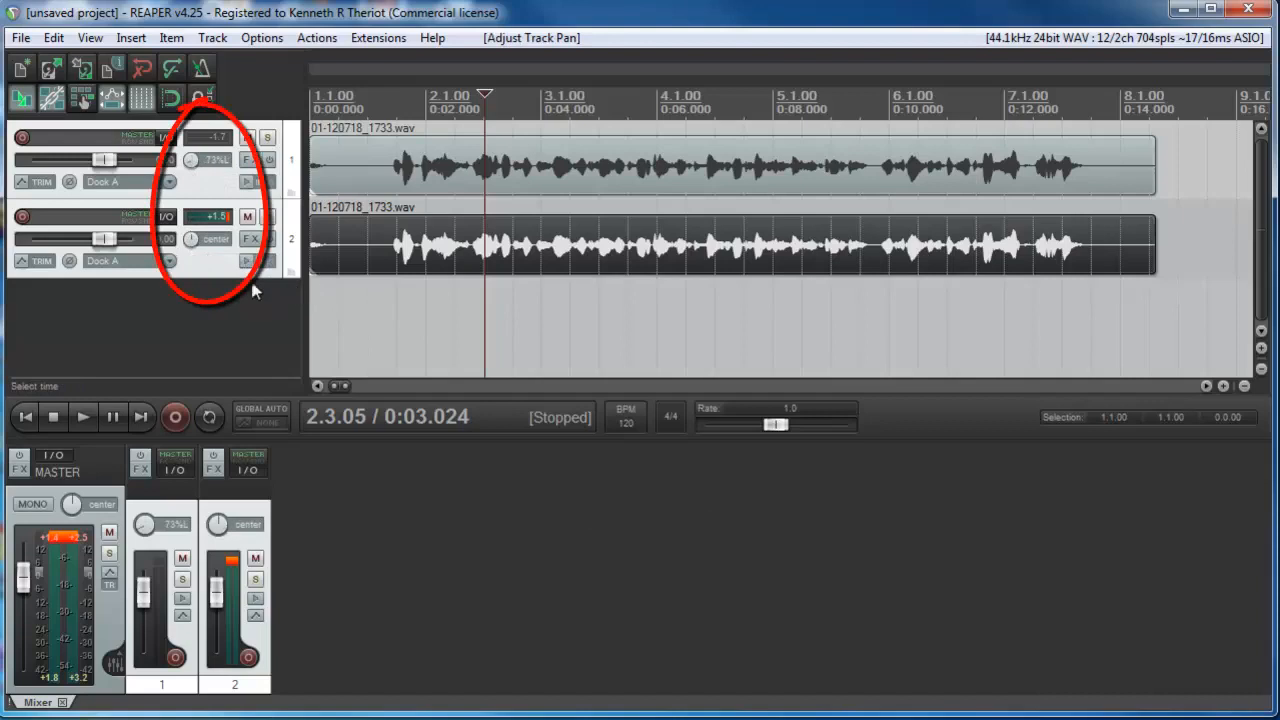
pyautogui.press('F5')
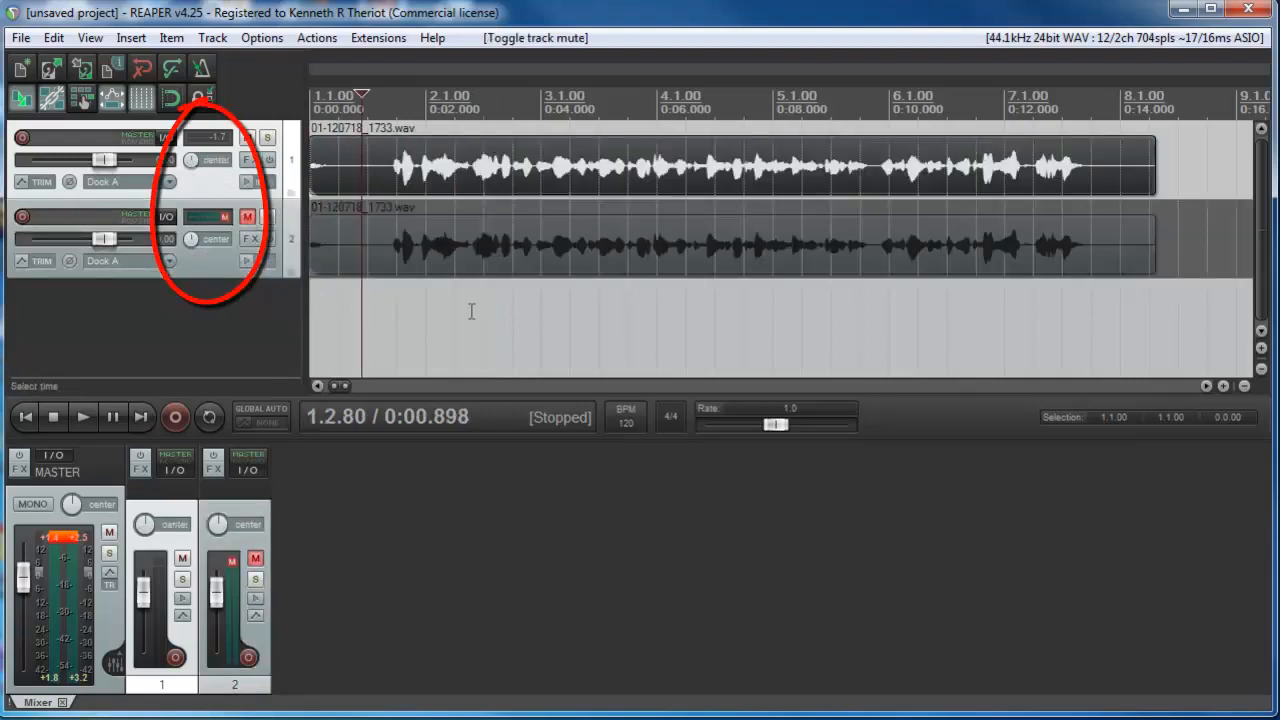
pyautogui.click(387, 308)
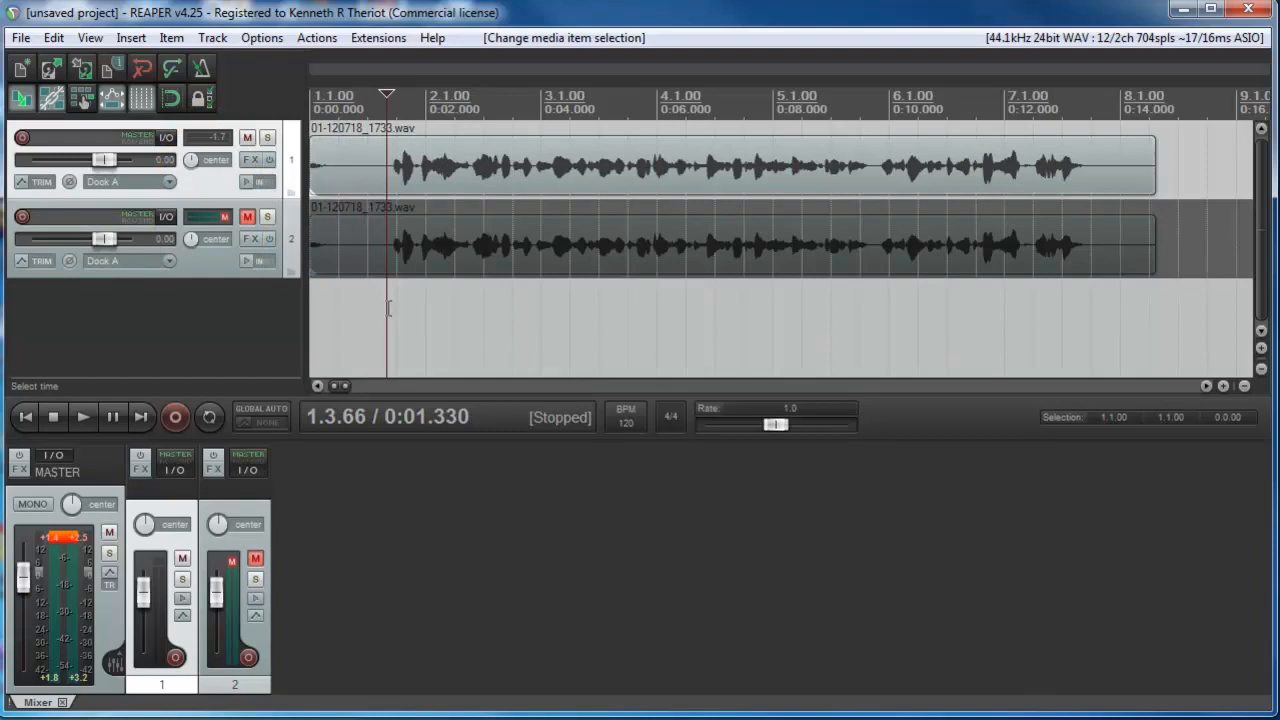
pyautogui.press('space')
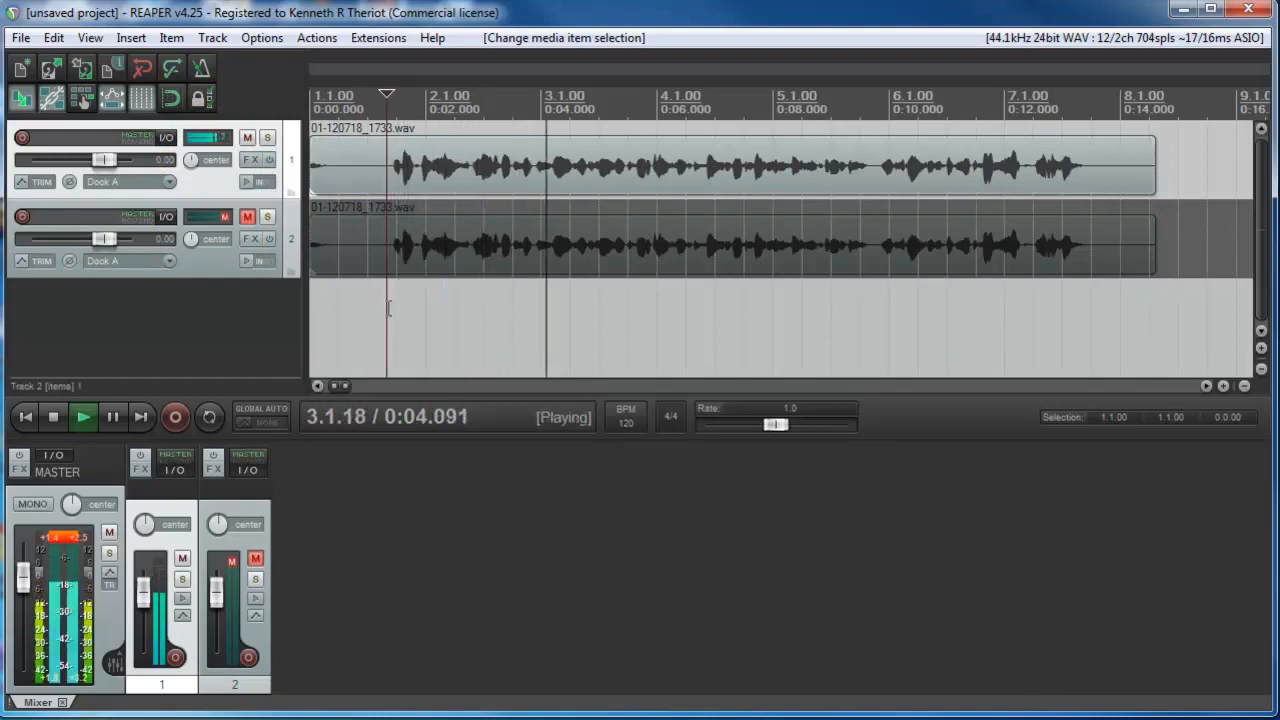
pyautogui.press('space')
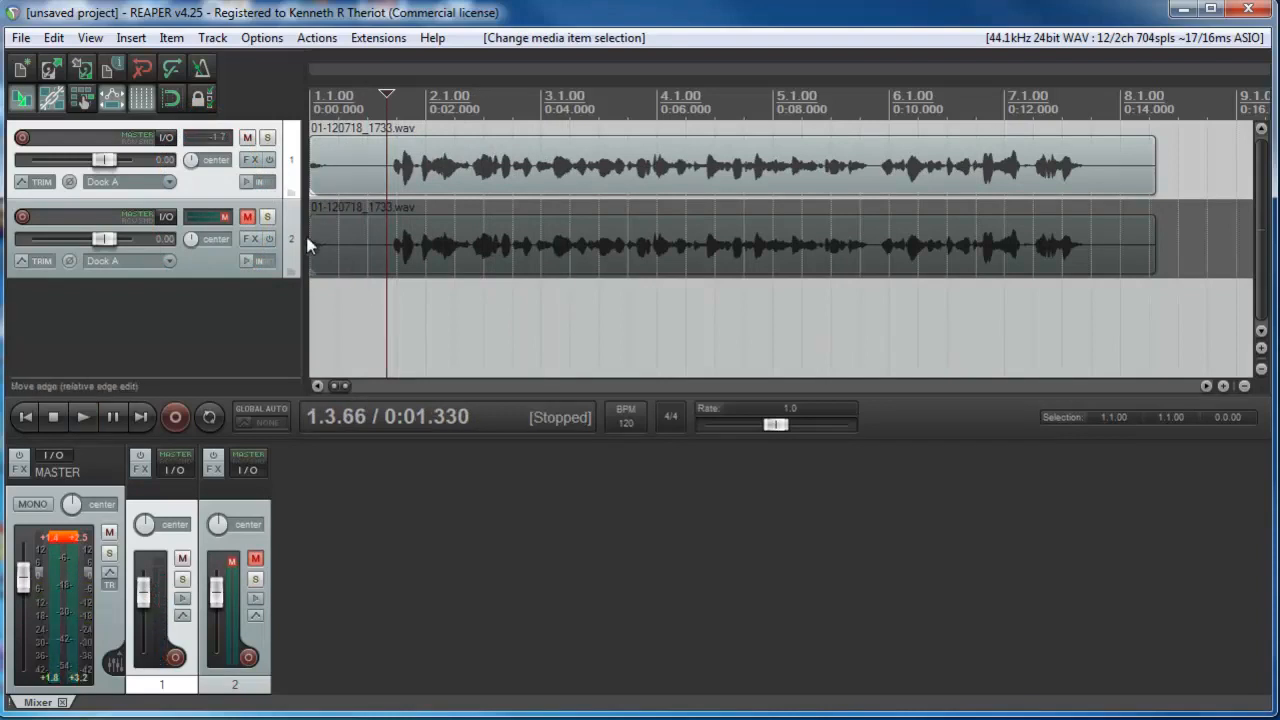
# Unmute the copy, play both identical takes, reset the master peaks and lower the master to about -3.4 dB.
pyautogui.click(247, 216)
pyautogui.press('space')
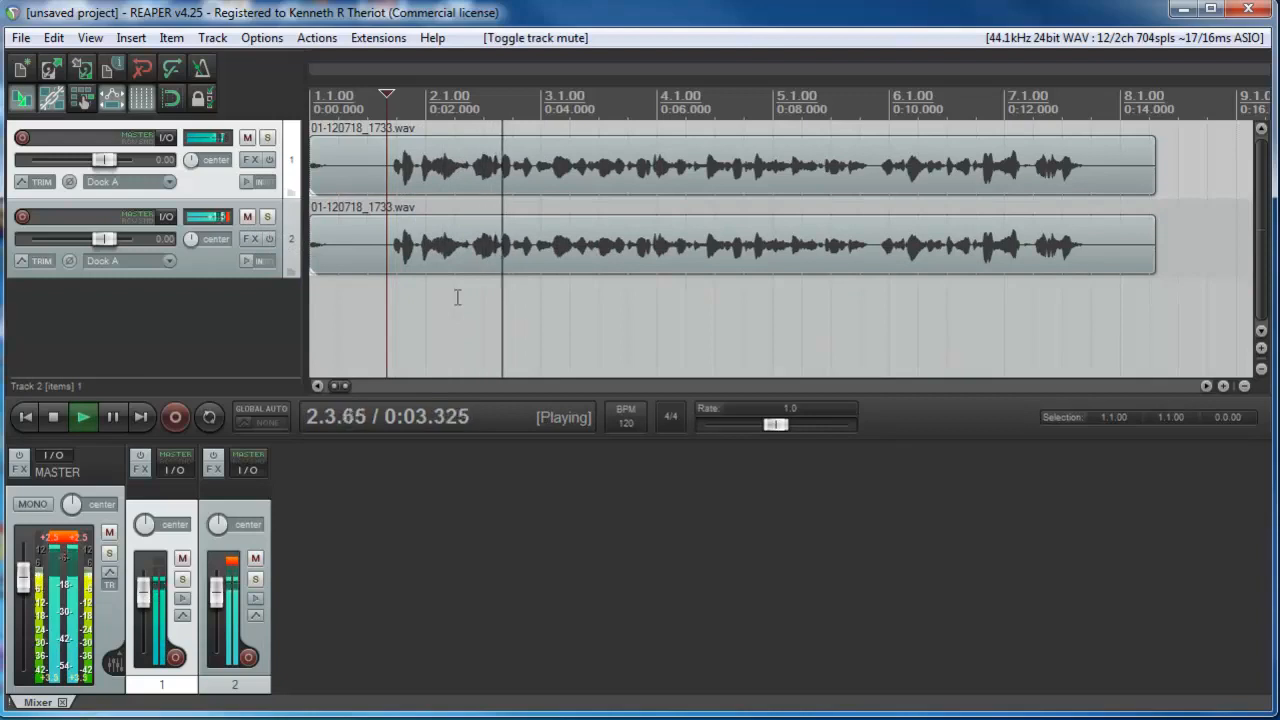
pyautogui.press('space')
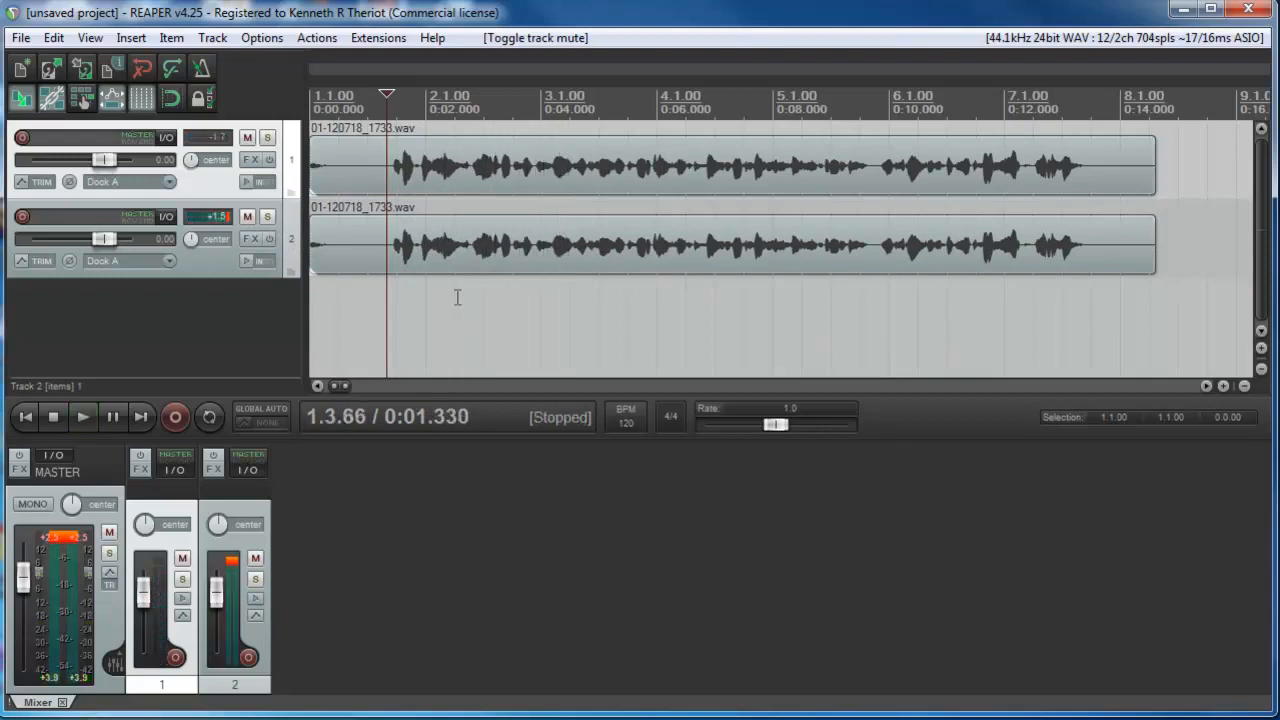
pyautogui.click(63, 545)
pyautogui.moveTo(22, 595); pyautogui.dragTo(22, 612)
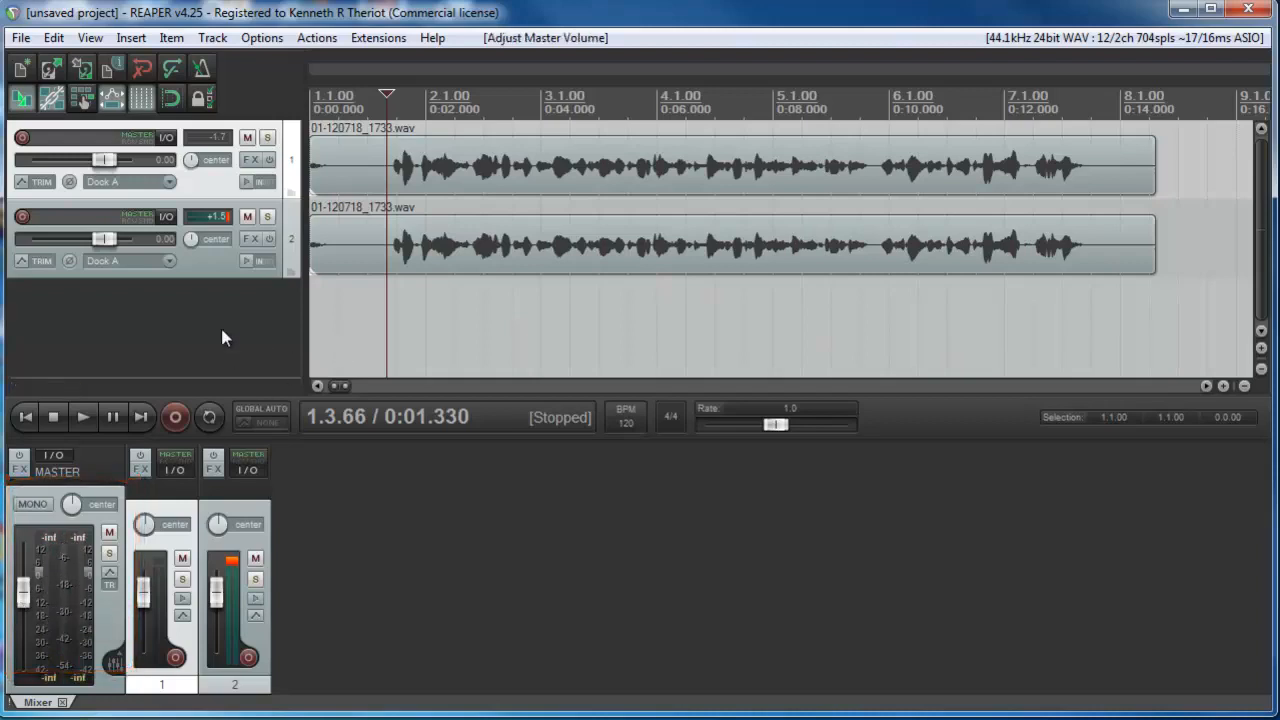
# Pan track 1 fully left against track 2's hard right and audition the two hard-panned copies.
pyautogui.moveTo(194, 163); pyautogui.dragTo(191, 165)
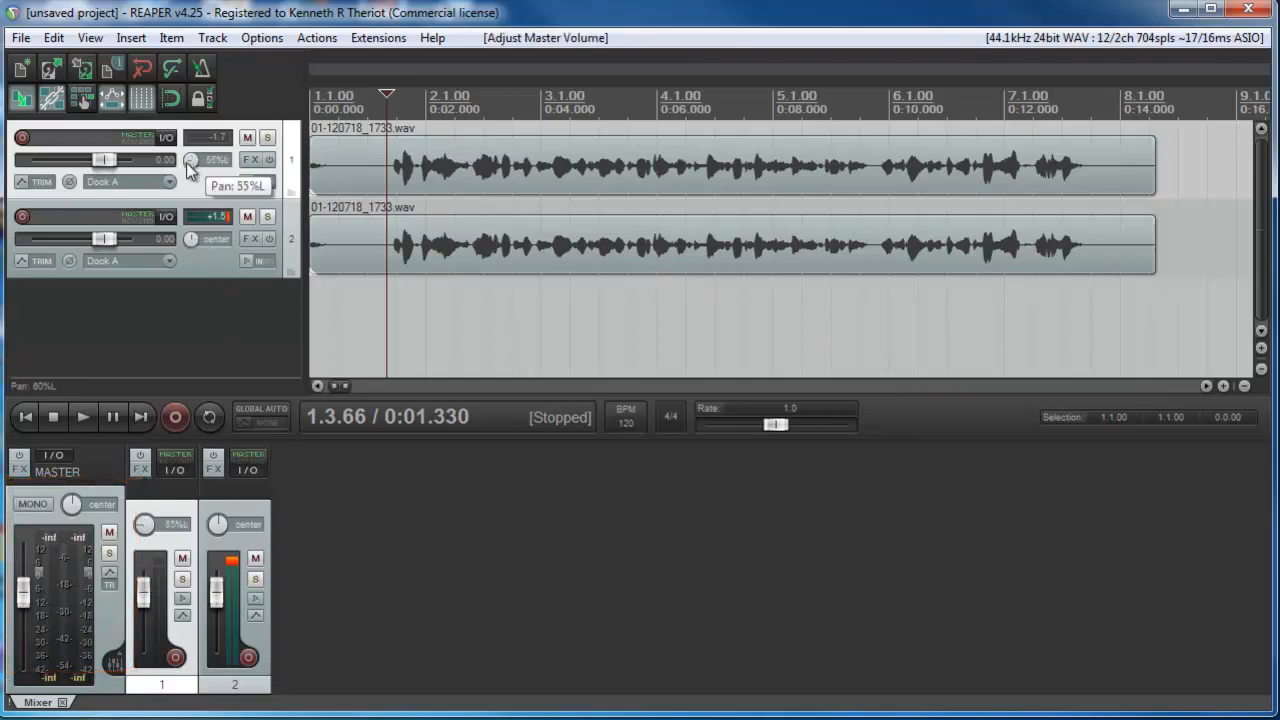
pyautogui.moveTo(190, 239)
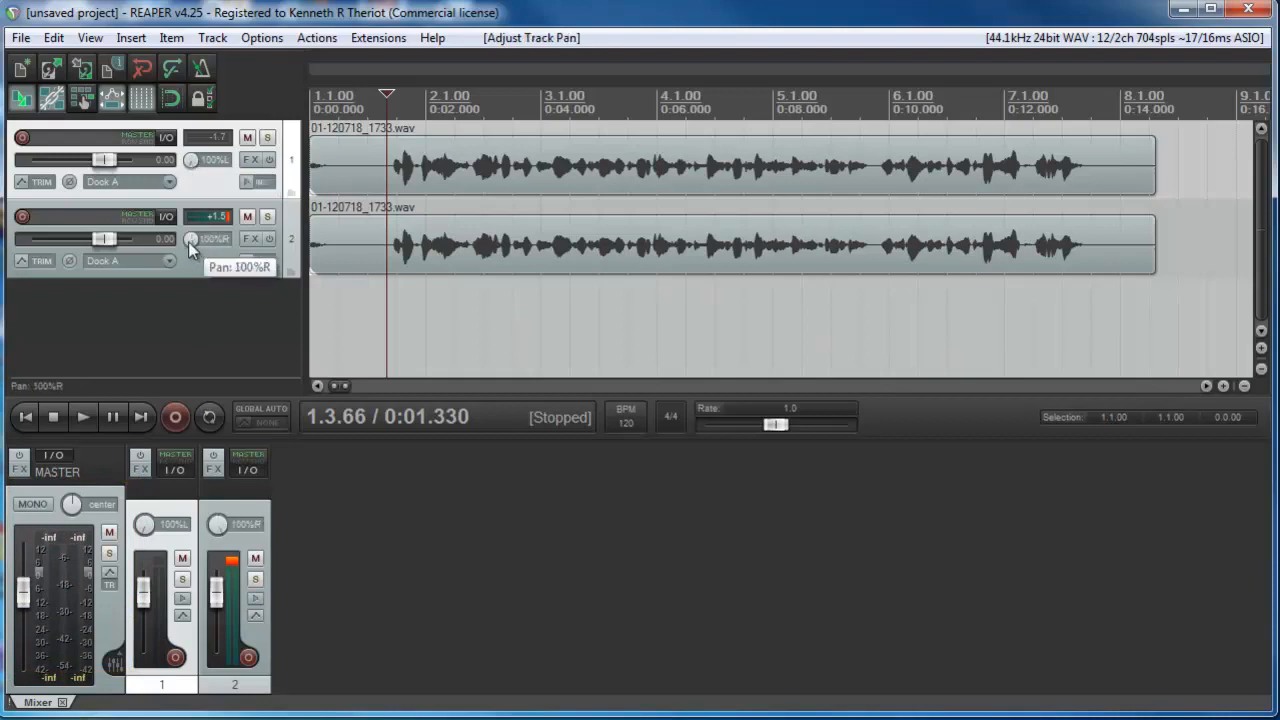
pyautogui.press('space')
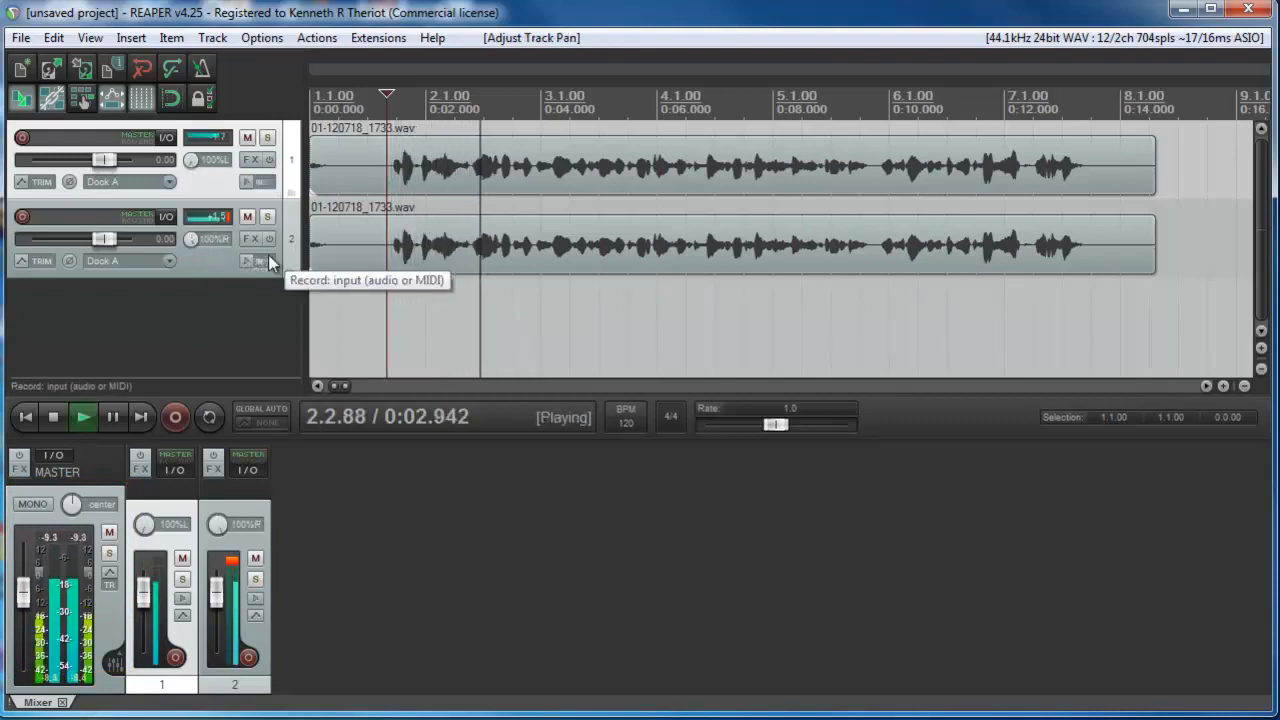
pyautogui.press('space')
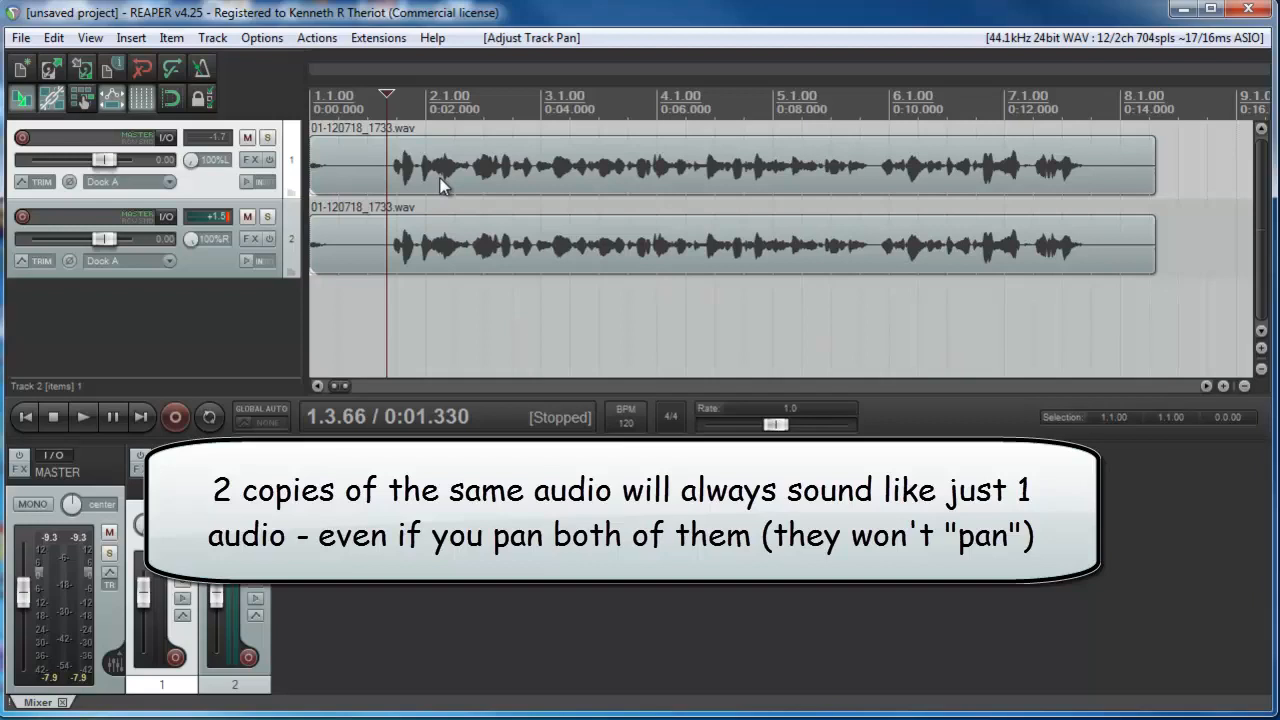
pyautogui.click(420, 291)
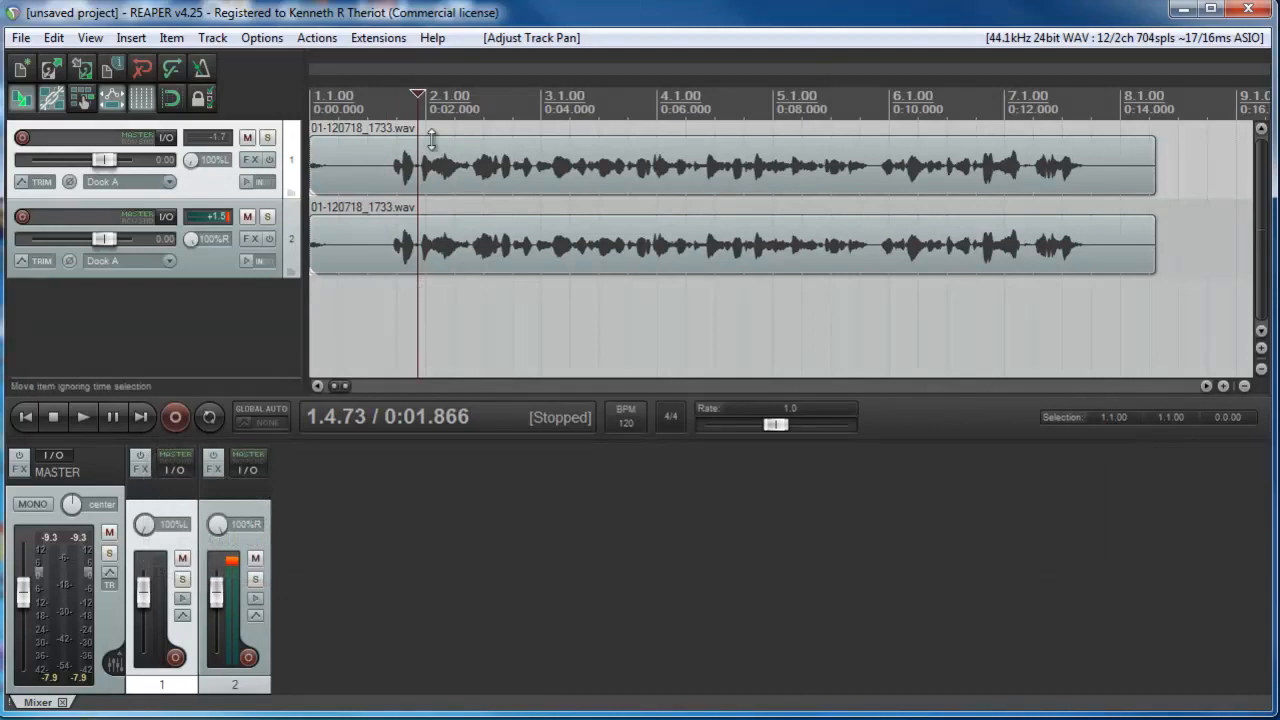
# Set the track 2 item's start position to 0:00.040 in Item properties.
pyautogui.click(471, 320)
pyautogui.scroll(2, 471, 320)
pyautogui.scroll(2, 471, 320)
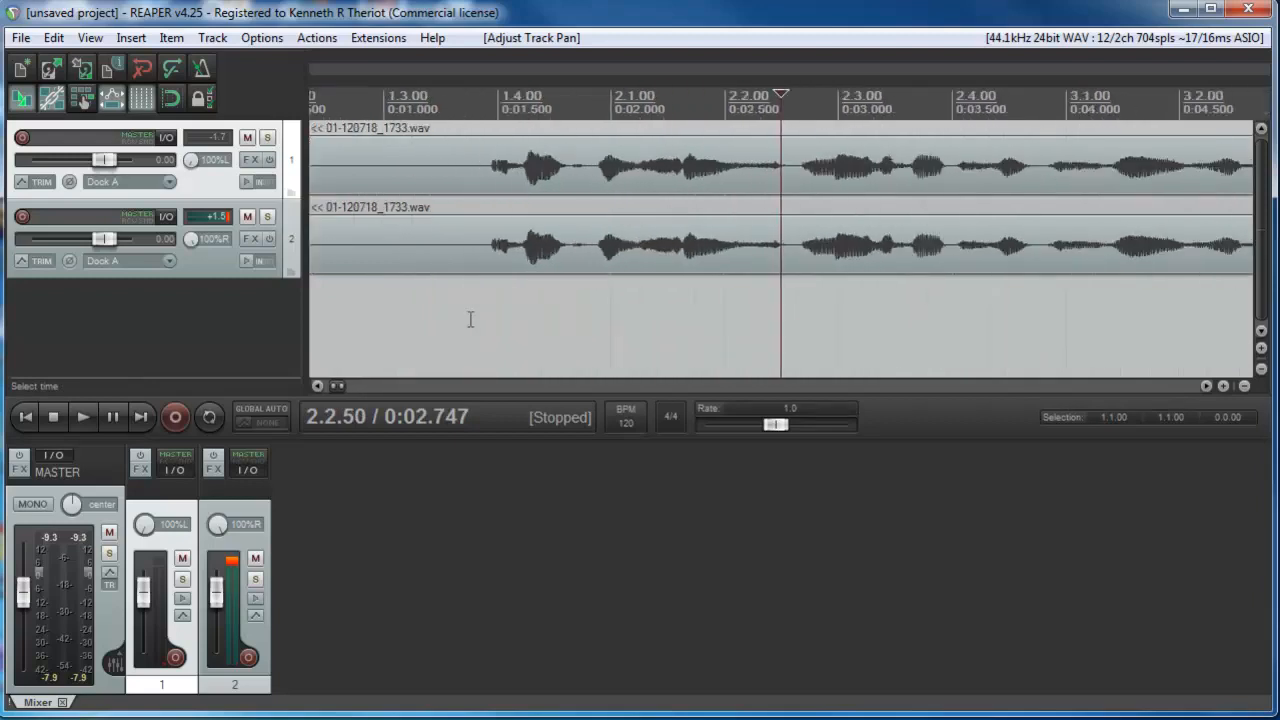
pyautogui.scroll(2, 470, 319)
pyautogui.scroll(-1, 470, 319)
pyautogui.scroll(-2, 470, 319)
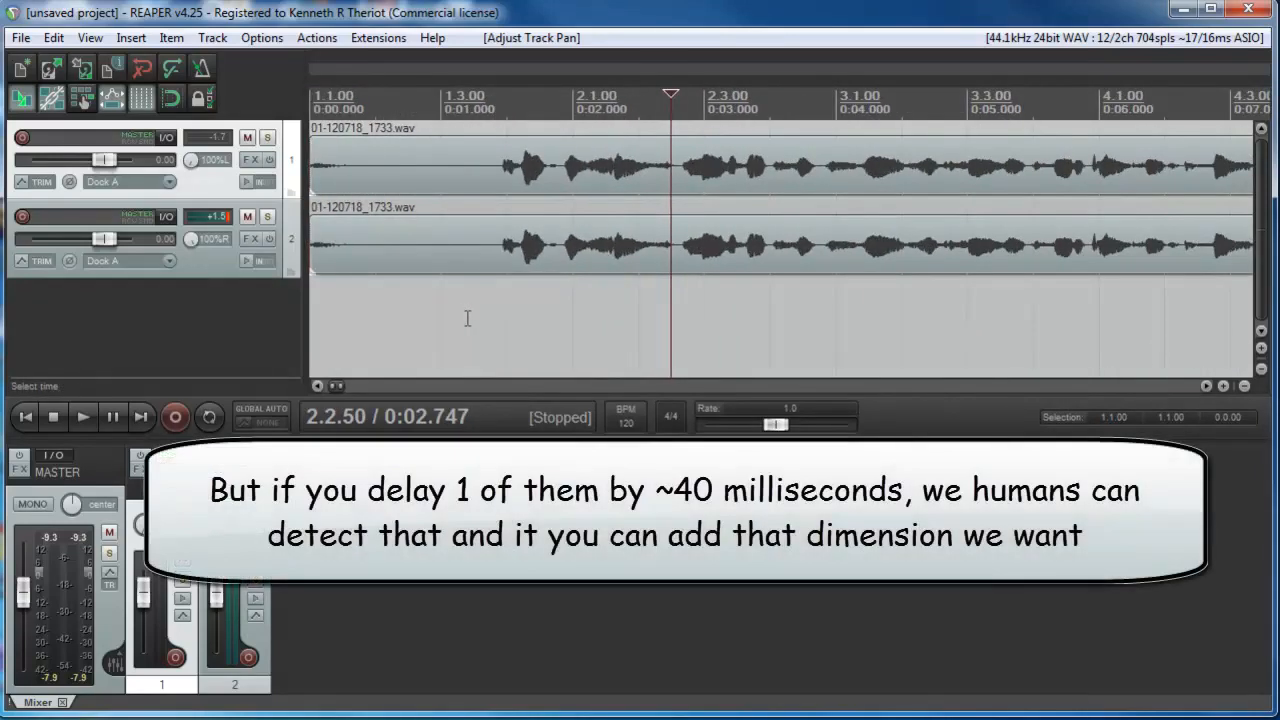
pyautogui.click(476, 248)
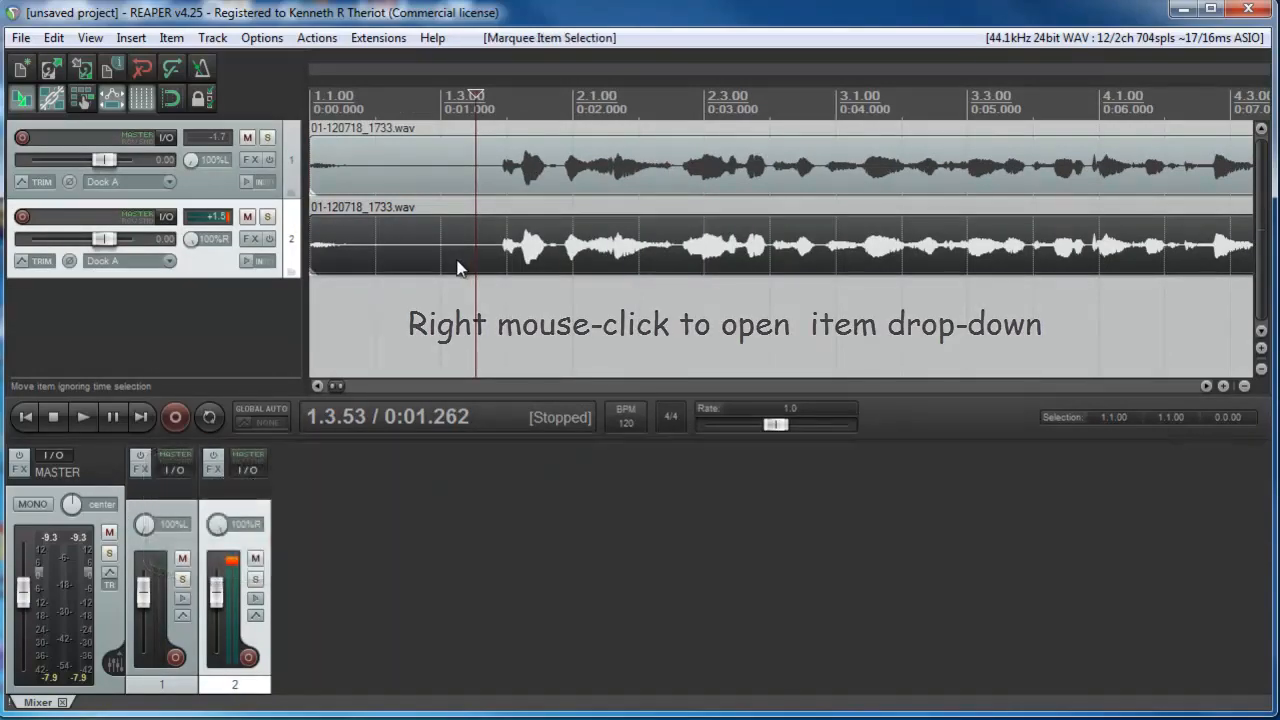
pyautogui.rightClick(460, 266)
pyautogui.click(495, 163)
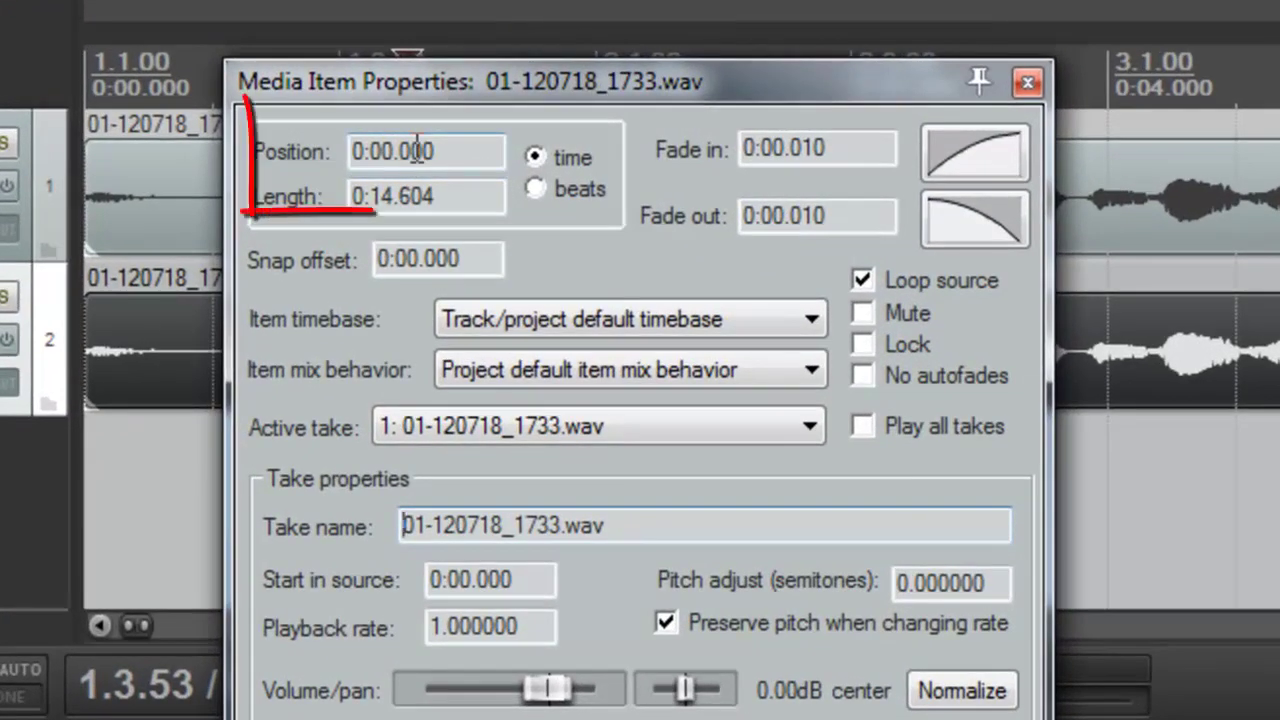
pyautogui.moveTo(417, 148); pyautogui.dragTo(428, 150)
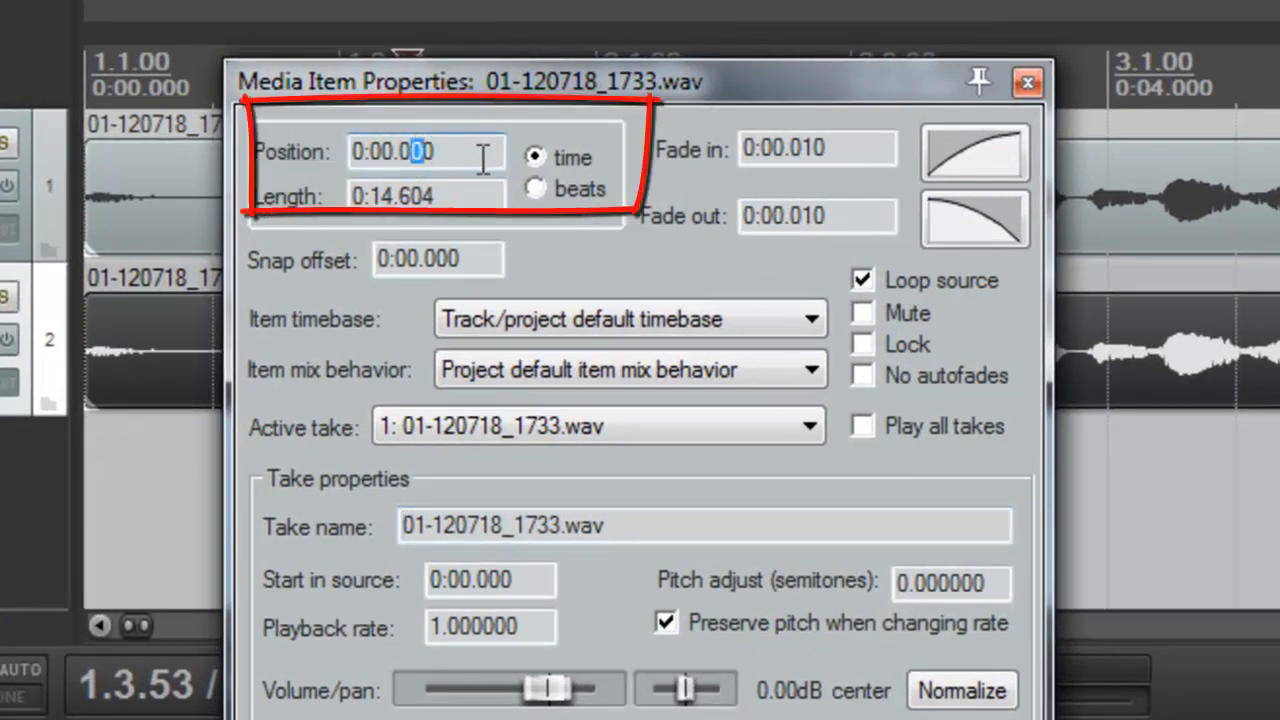
pyautogui.write('4')
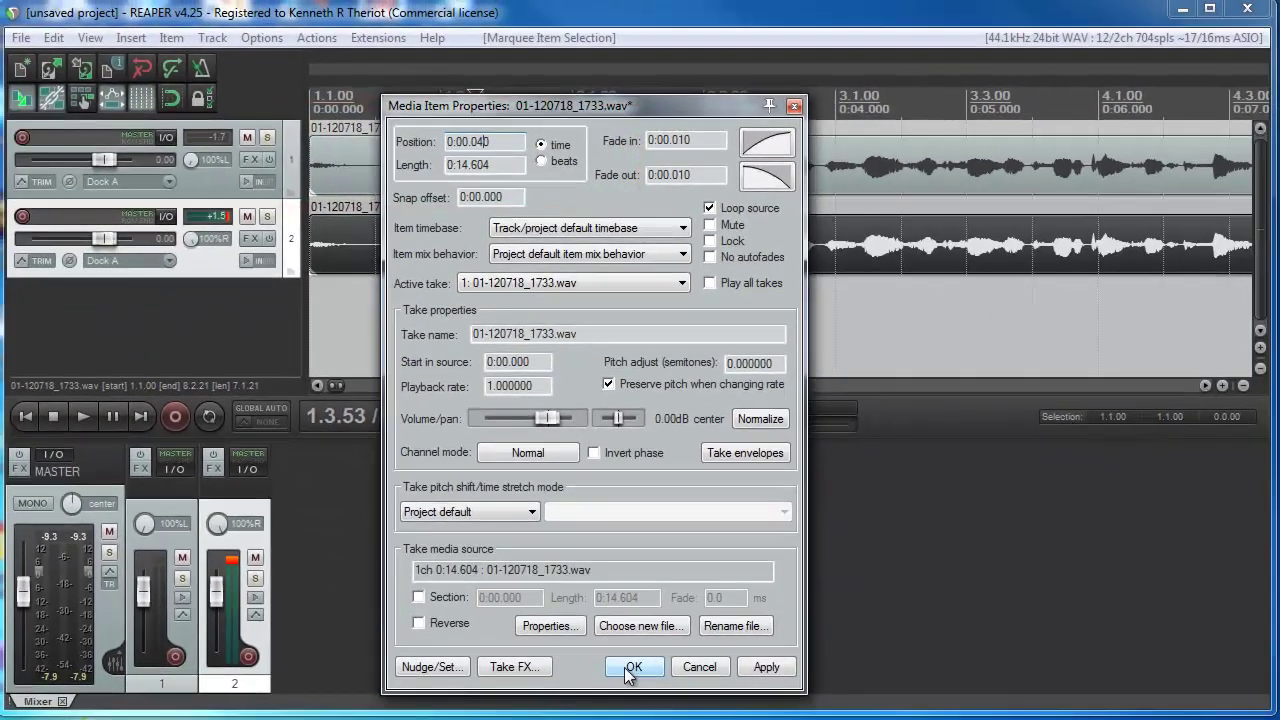
pyautogui.click(628, 668)
pyautogui.scroll(-1, 409, 333)
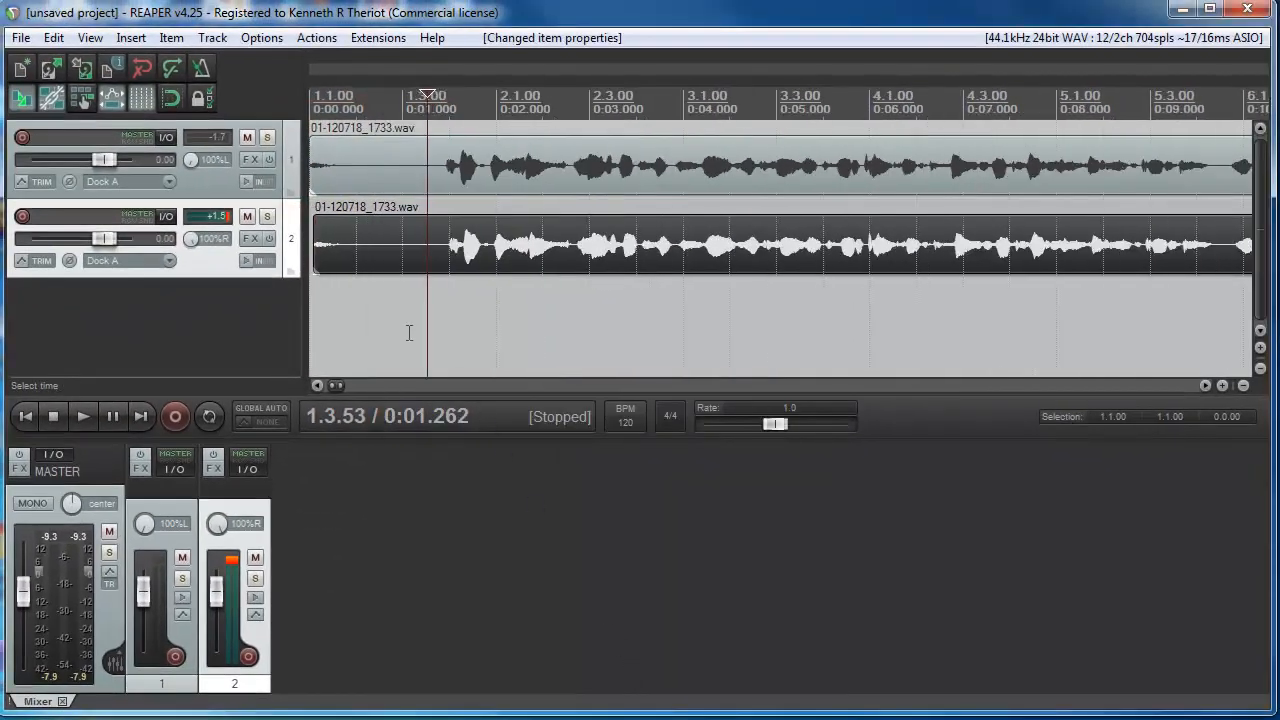
# Audition the slightly delayed, hard-panned doubled vocals from near the song start.
pyautogui.click(398, 333)
pyautogui.press('space')
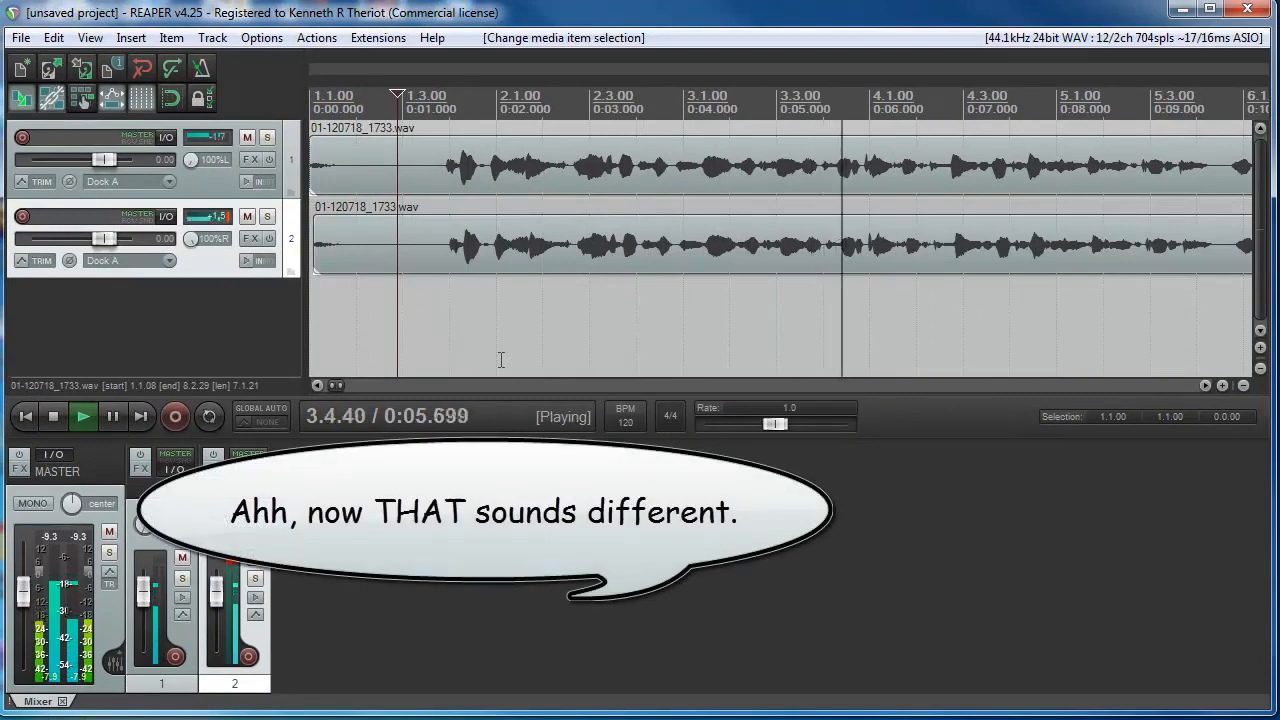
pyautogui.press('space')
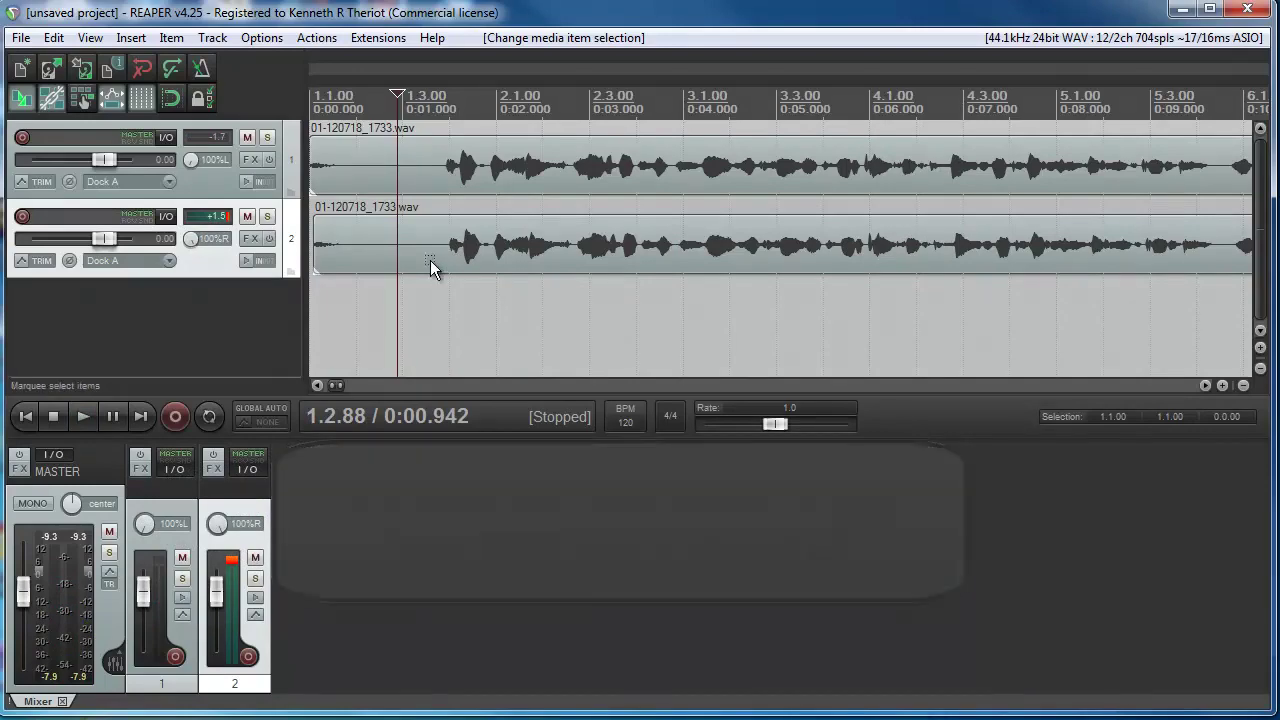
# Change the track 2 item's start position from 0:00.040 to 0:00.030 and play the result.
pyautogui.rightClick(430, 260)
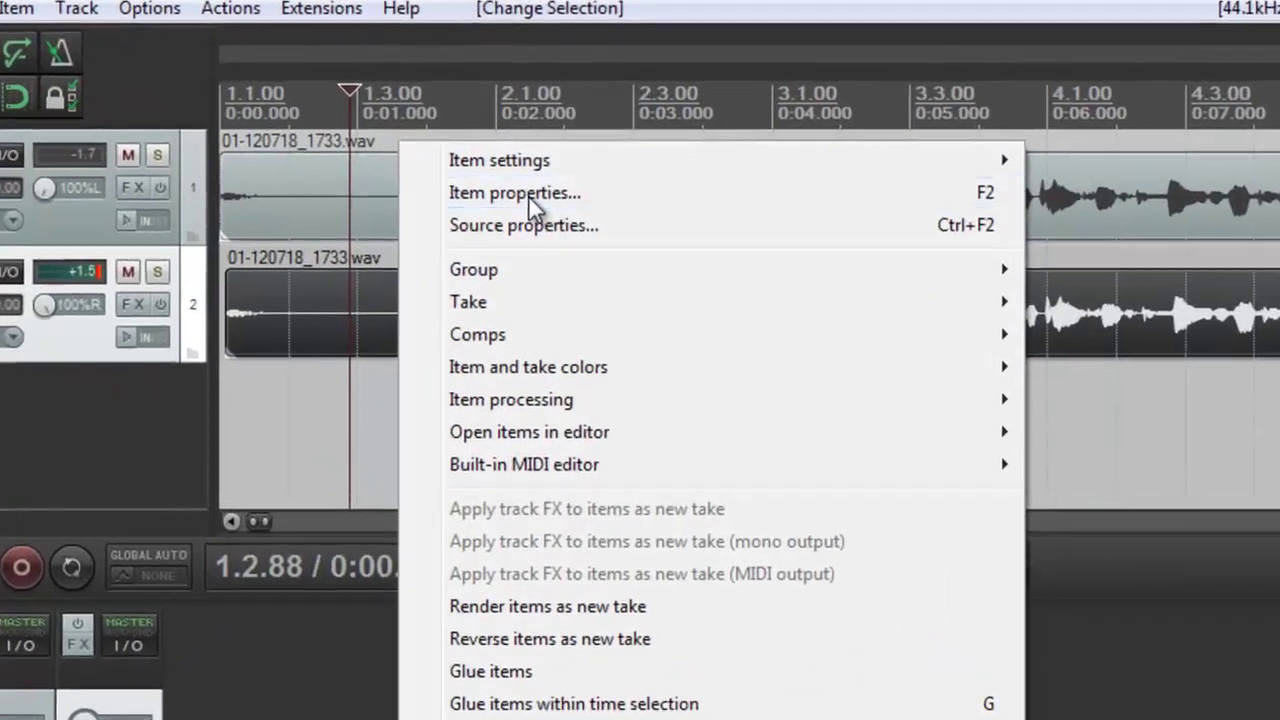
pyautogui.click(528, 195)
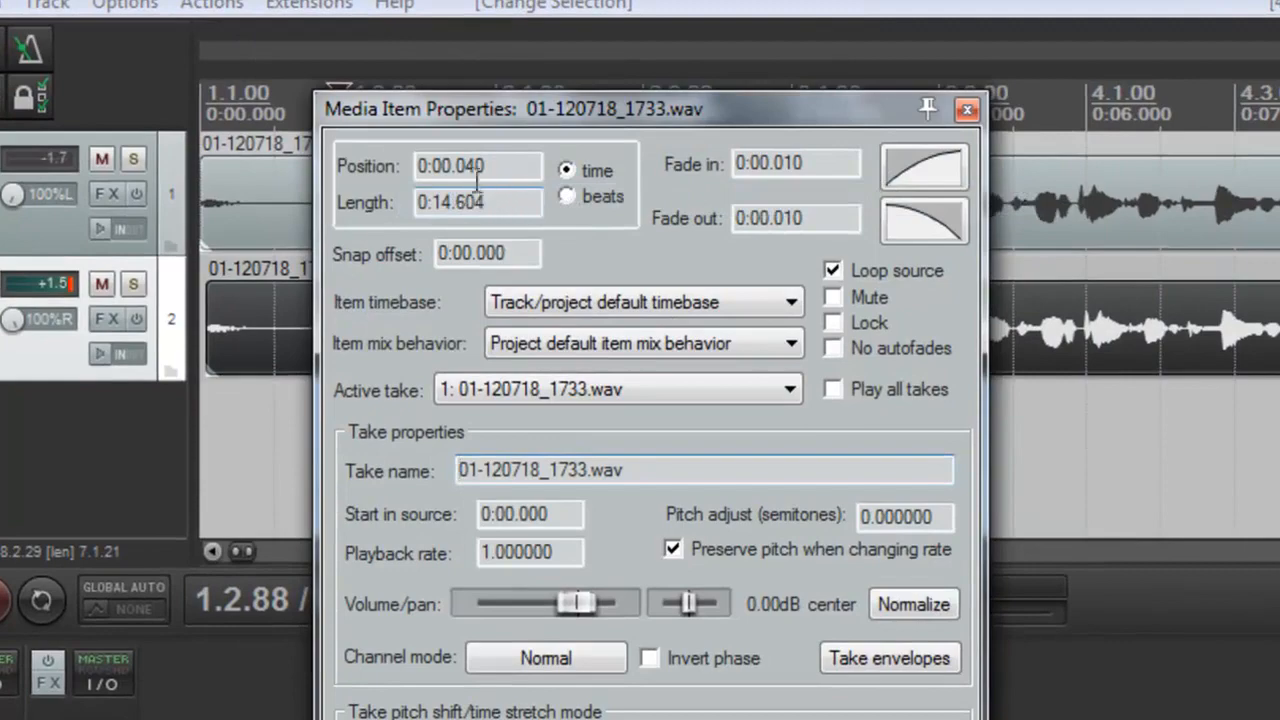
pyautogui.moveTo(468, 164); pyautogui.dragTo(480, 167)
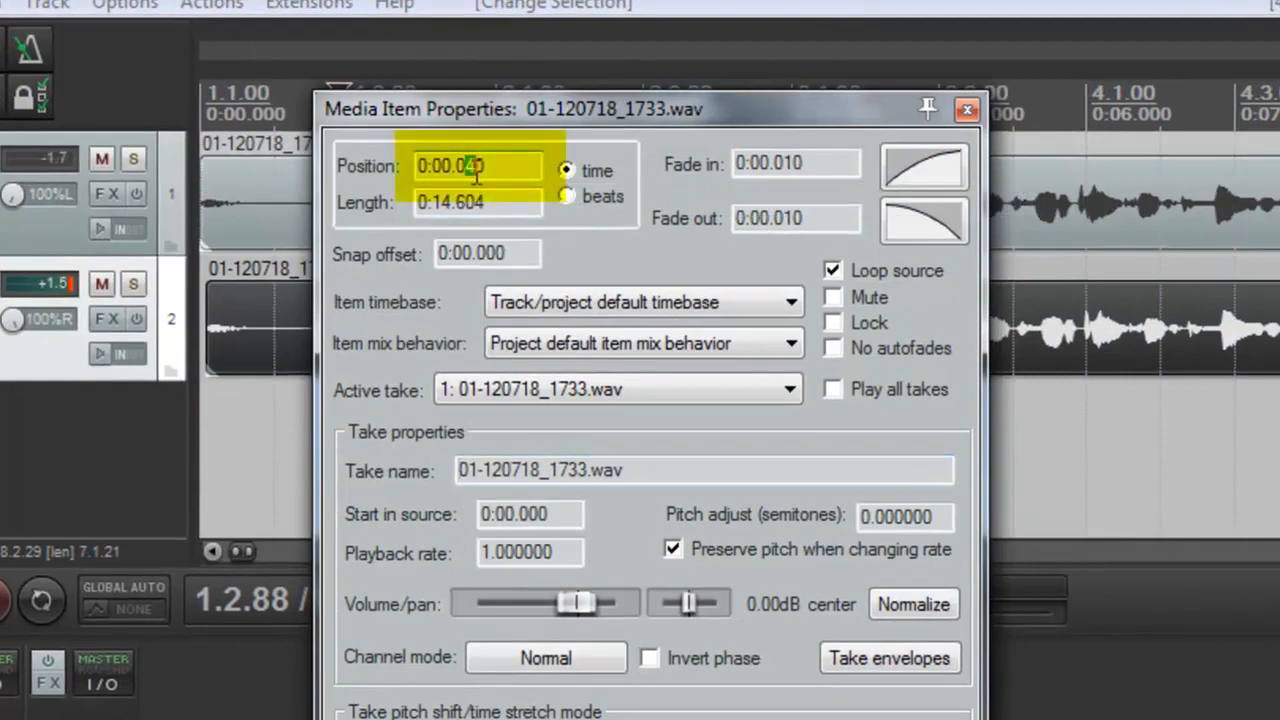
pyautogui.write('3')
pyautogui.press('Return')
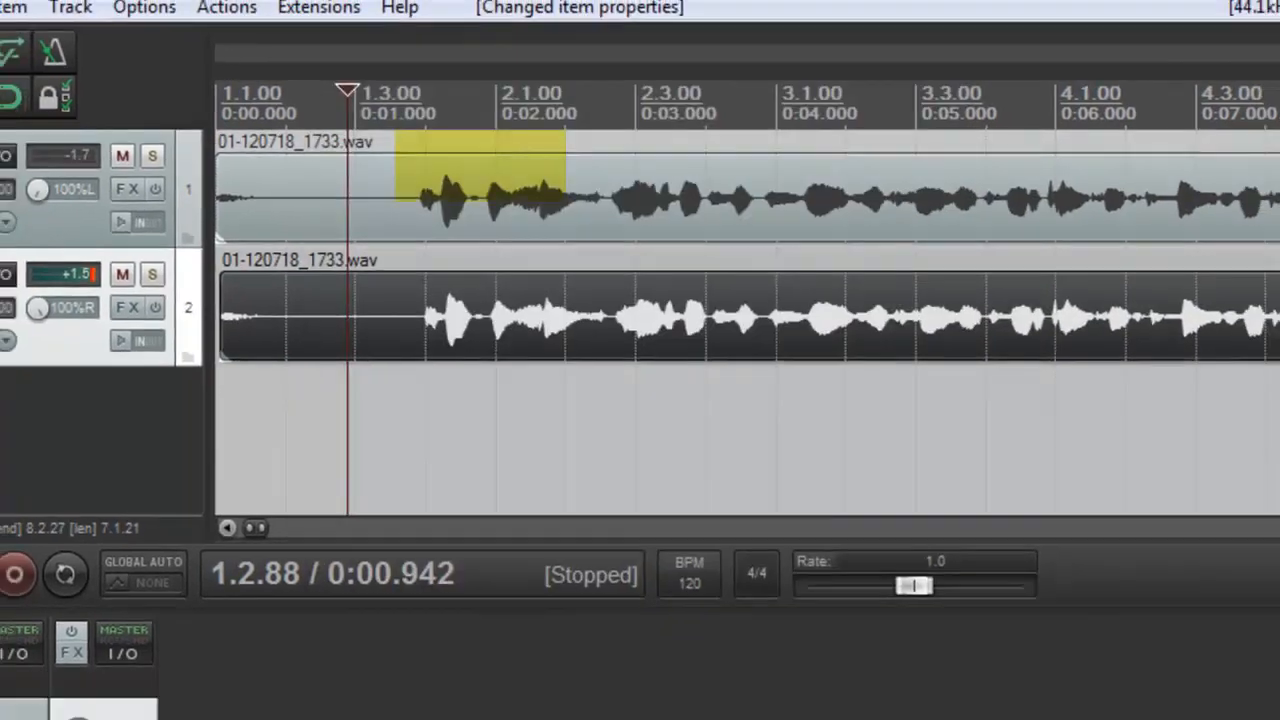
pyautogui.press('space')
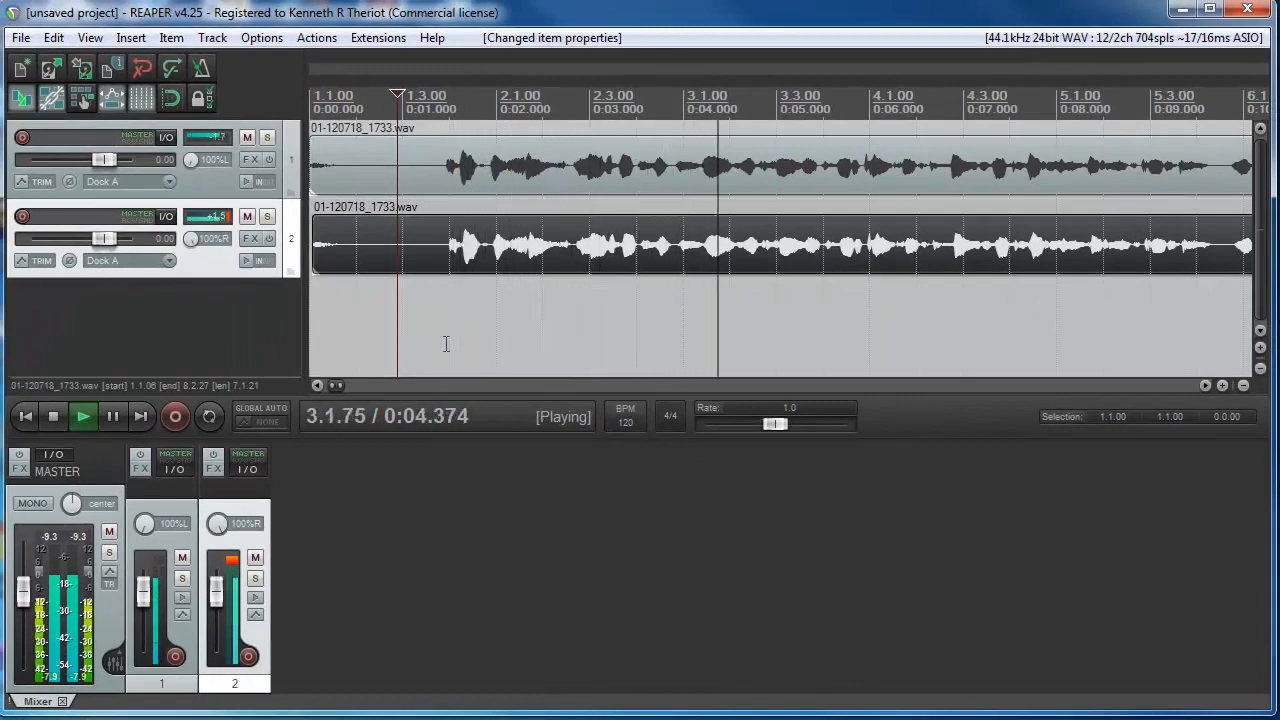
# Stop playback of the doubled vocals.
pyautogui.press('space')
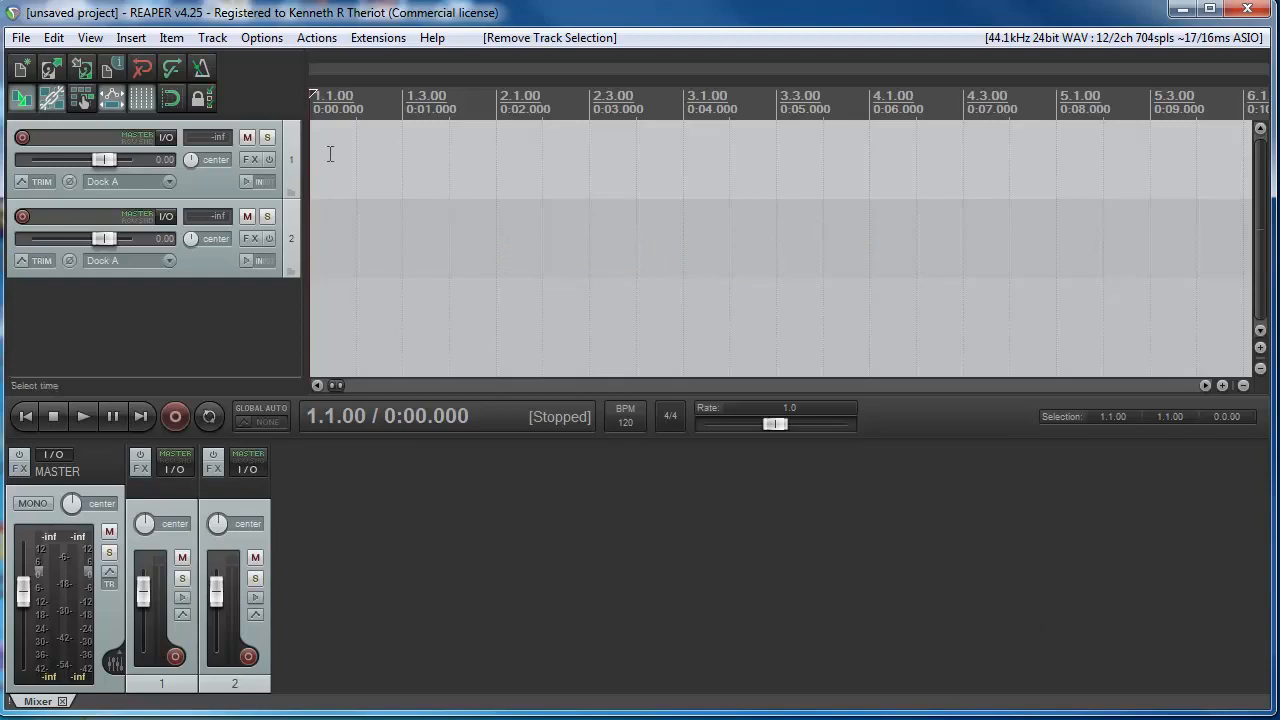
# Arm track 1, record a fresh lead vocal take of about 20 seconds and stop.
pyautogui.click(22, 137)
pyautogui.hotkey('ctrl', 'r')
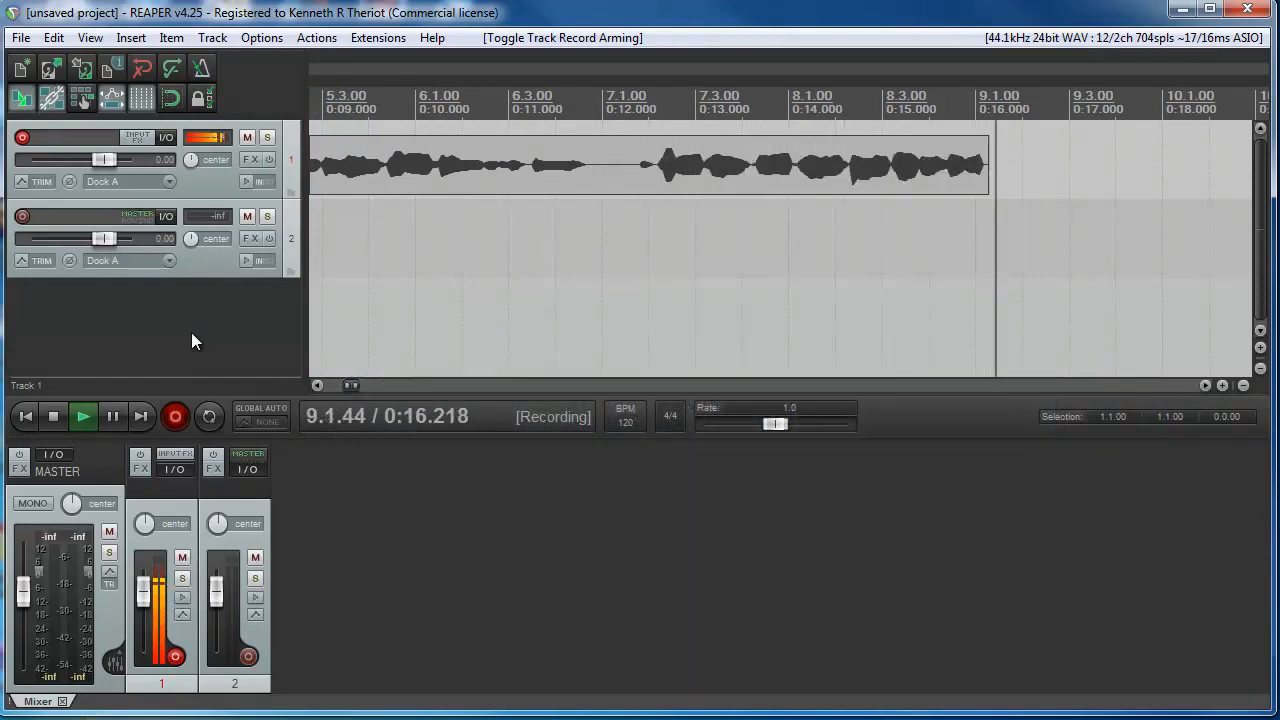
pyautogui.press('space')
pyautogui.click(437, 232)
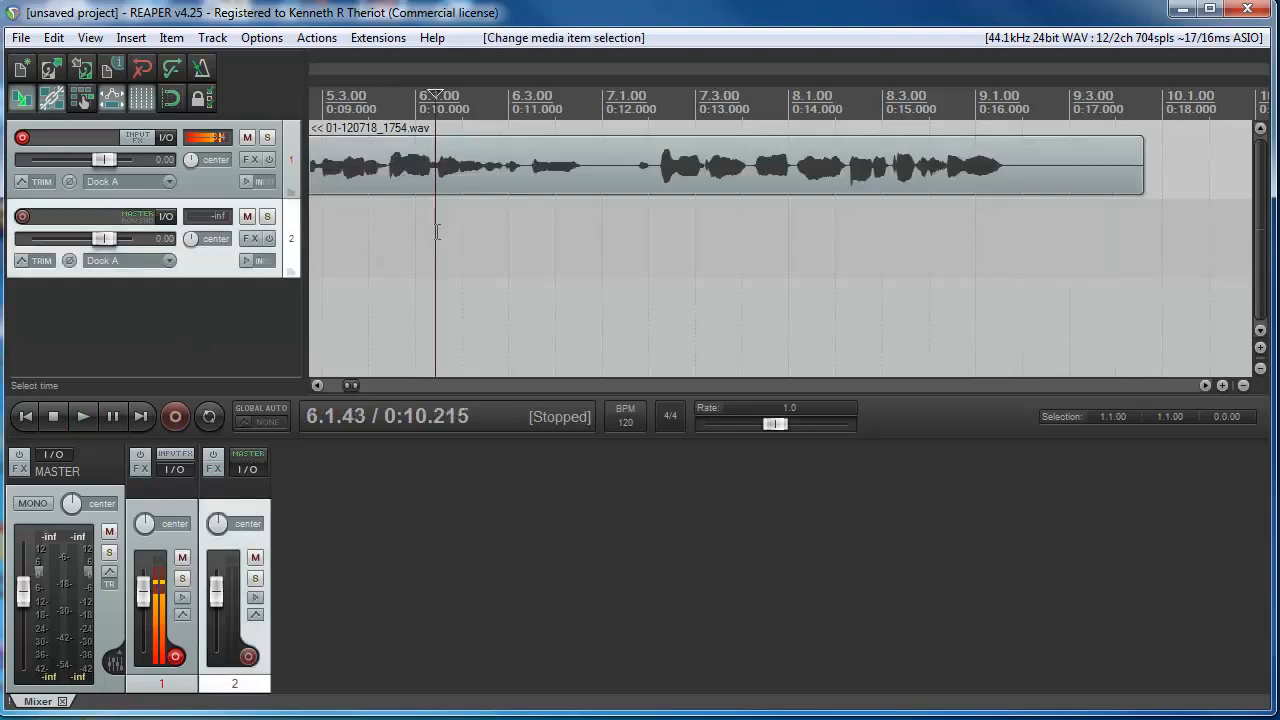
pyautogui.scroll(-1, 437, 232)
pyautogui.scroll(-1, 437, 232)
pyautogui.scroll(-1, 437, 232)
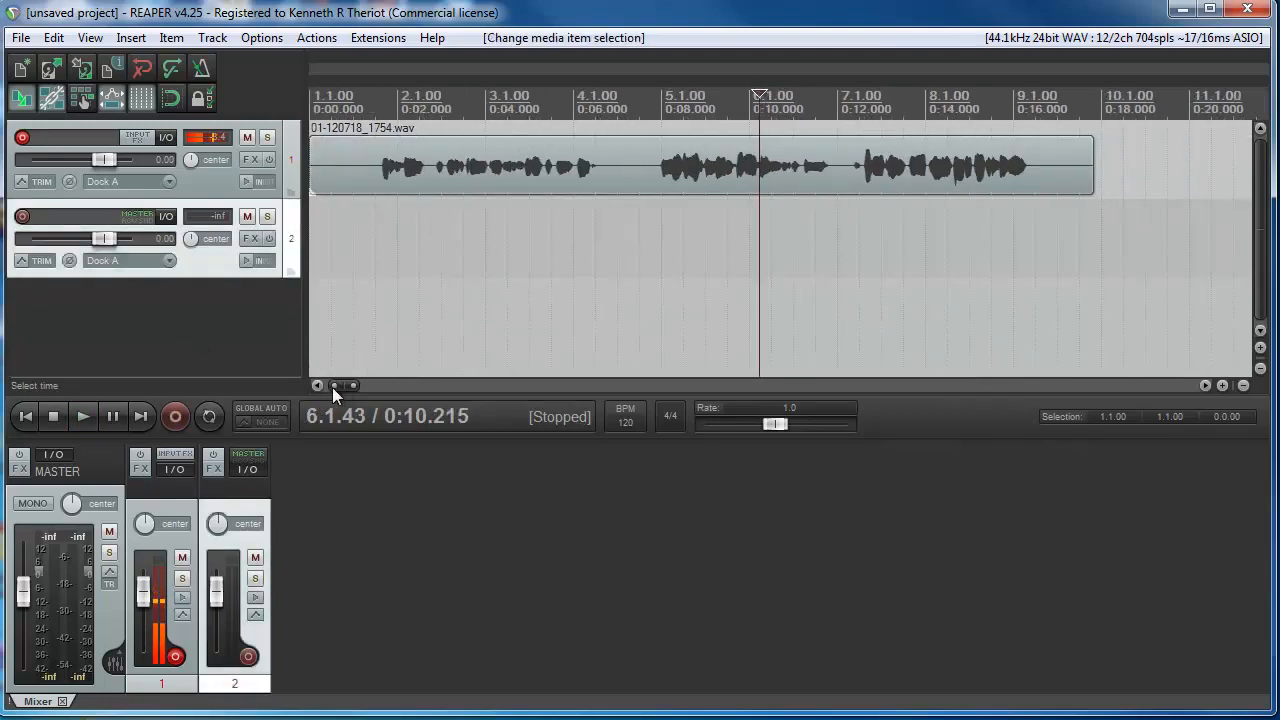
# Arm track 2 instead of track 1 and record the double from 3.3.77, stopping with Space.
pyautogui.click(22, 138)
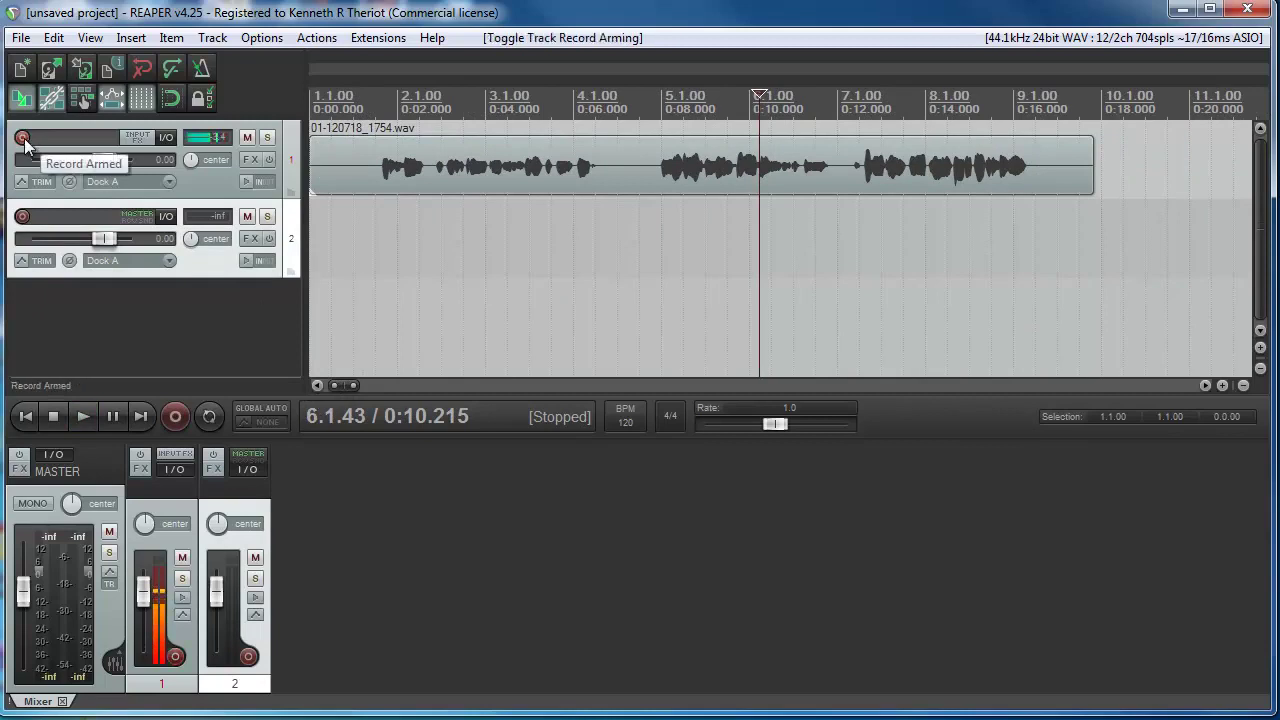
pyautogui.click(22, 217)
pyautogui.click(384, 216)
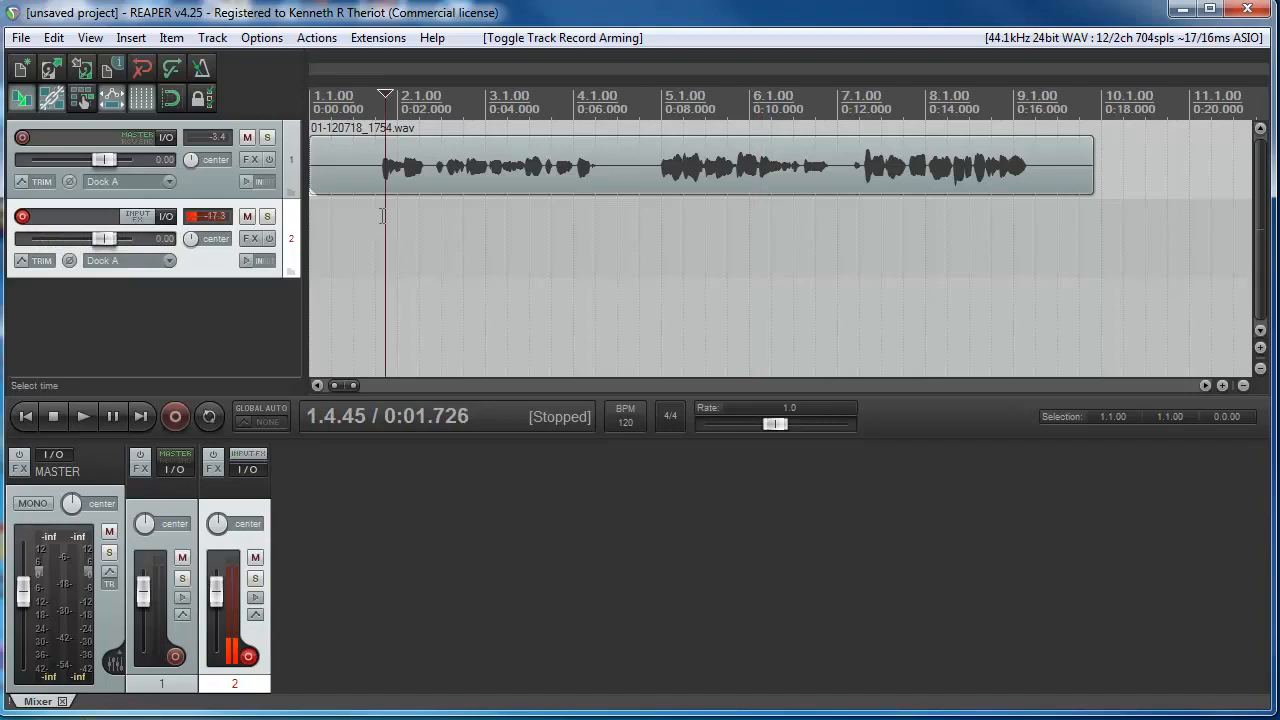
pyautogui.click(547, 228)
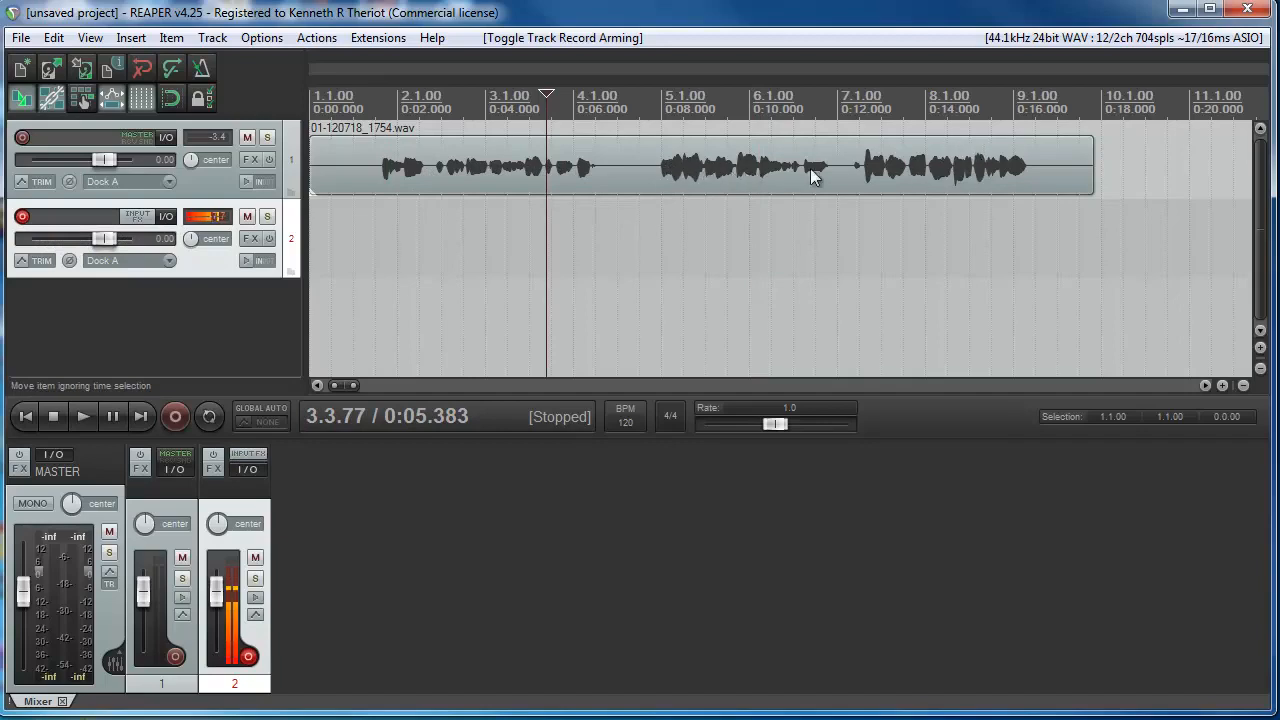
pyautogui.click(174, 416)
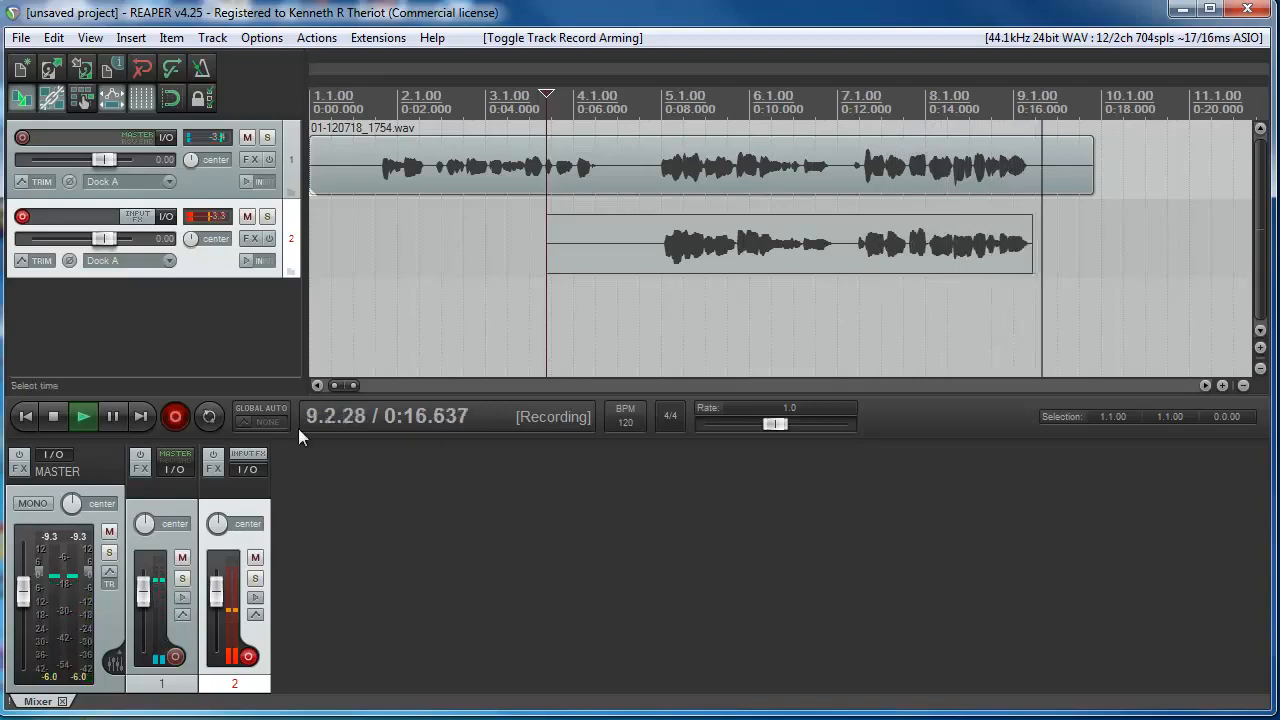
pyautogui.press('space')
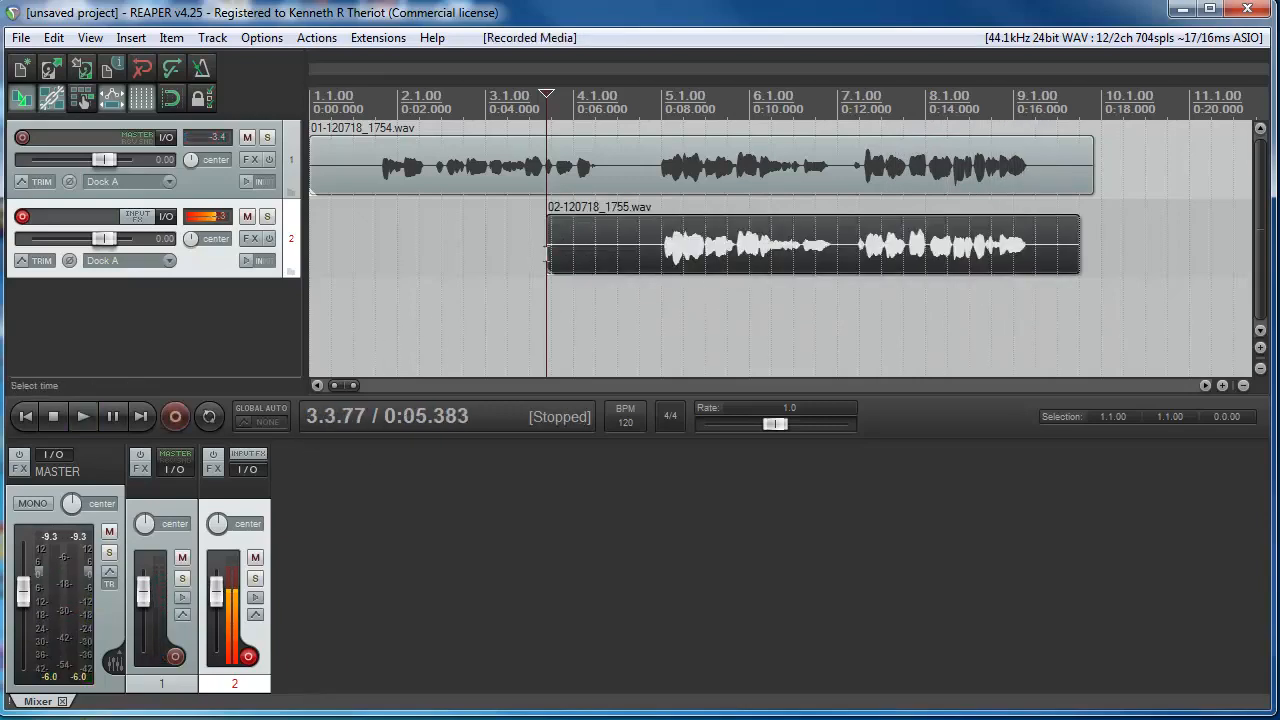
# Trim the double's start to about 4.4.17, disarm track 2 and lower its fader to -10.1 dB.
pyautogui.click(549, 253)
pyautogui.moveTo(549, 253); pyautogui.dragTo(643, 253)
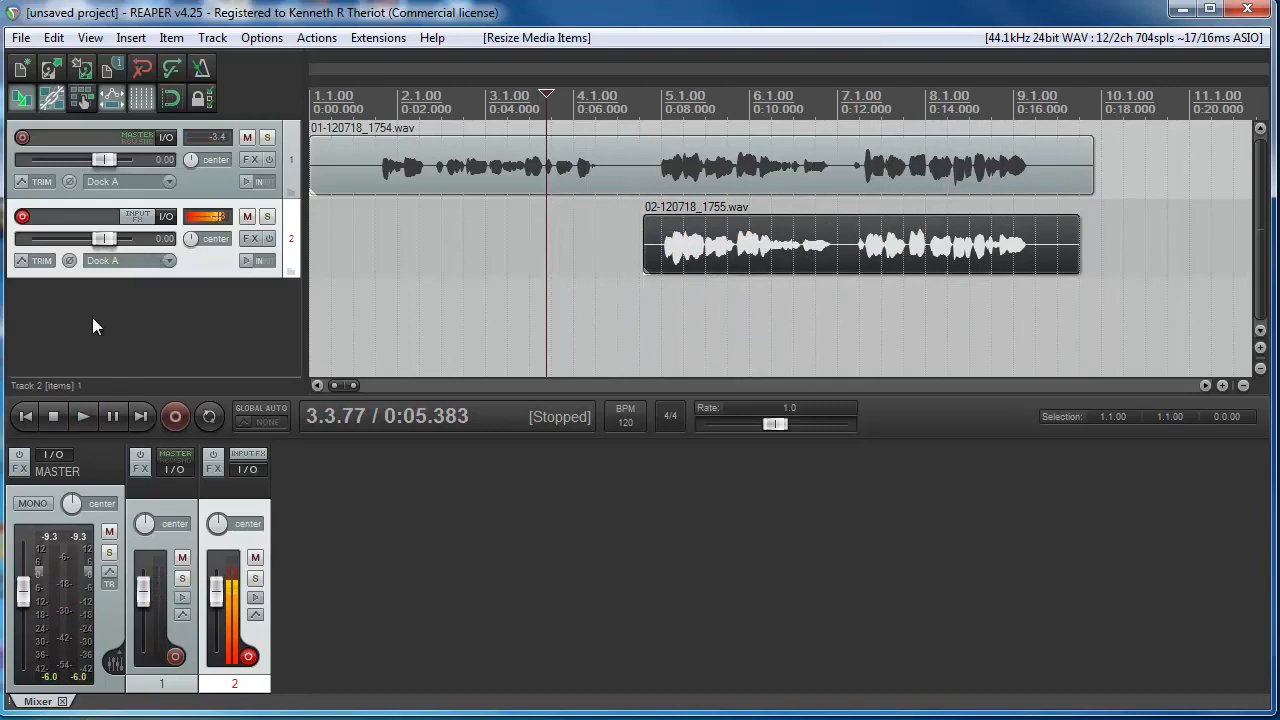
pyautogui.click(22, 216)
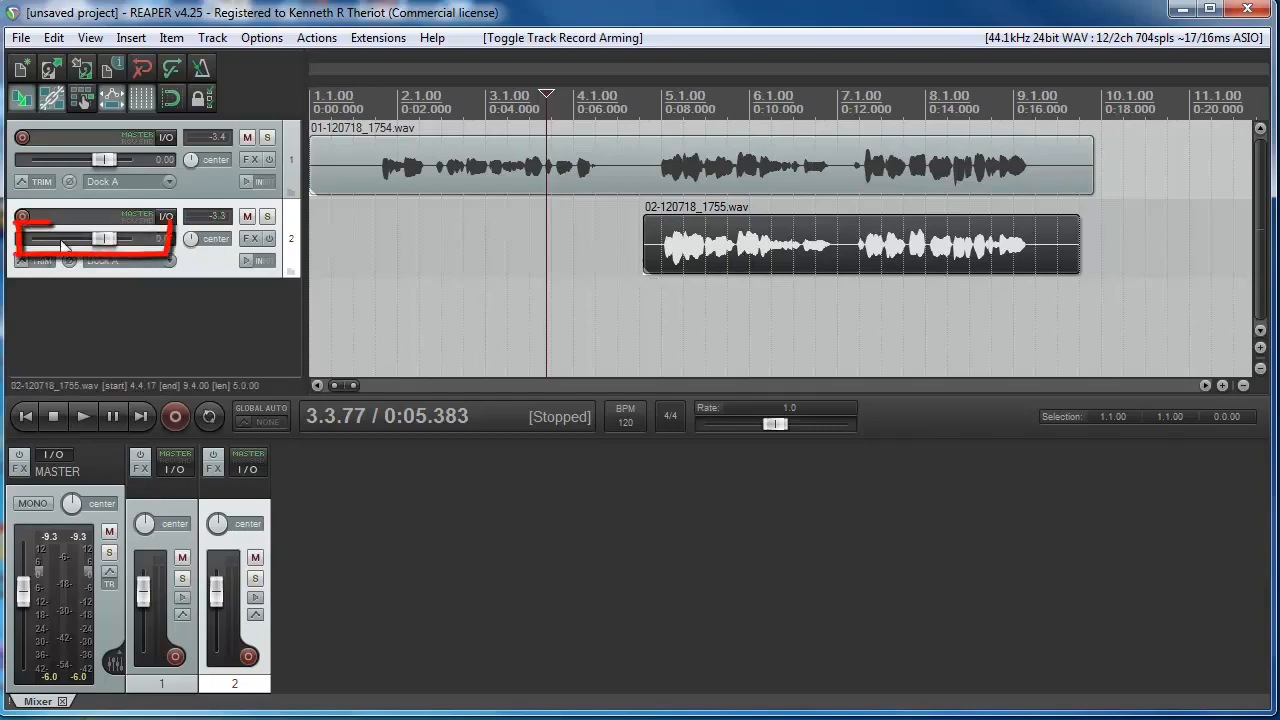
pyautogui.moveTo(104, 238); pyautogui.dragTo(84, 248)
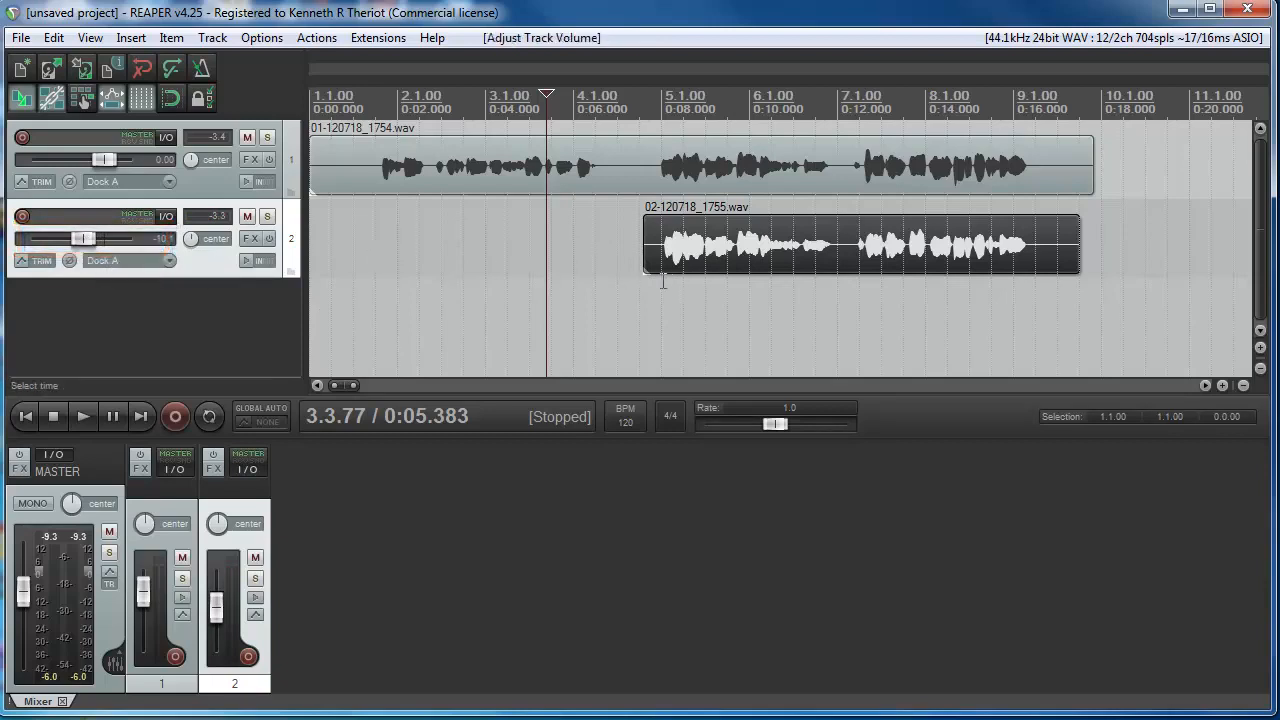
pyautogui.click(387, 278)
pyautogui.press('space')
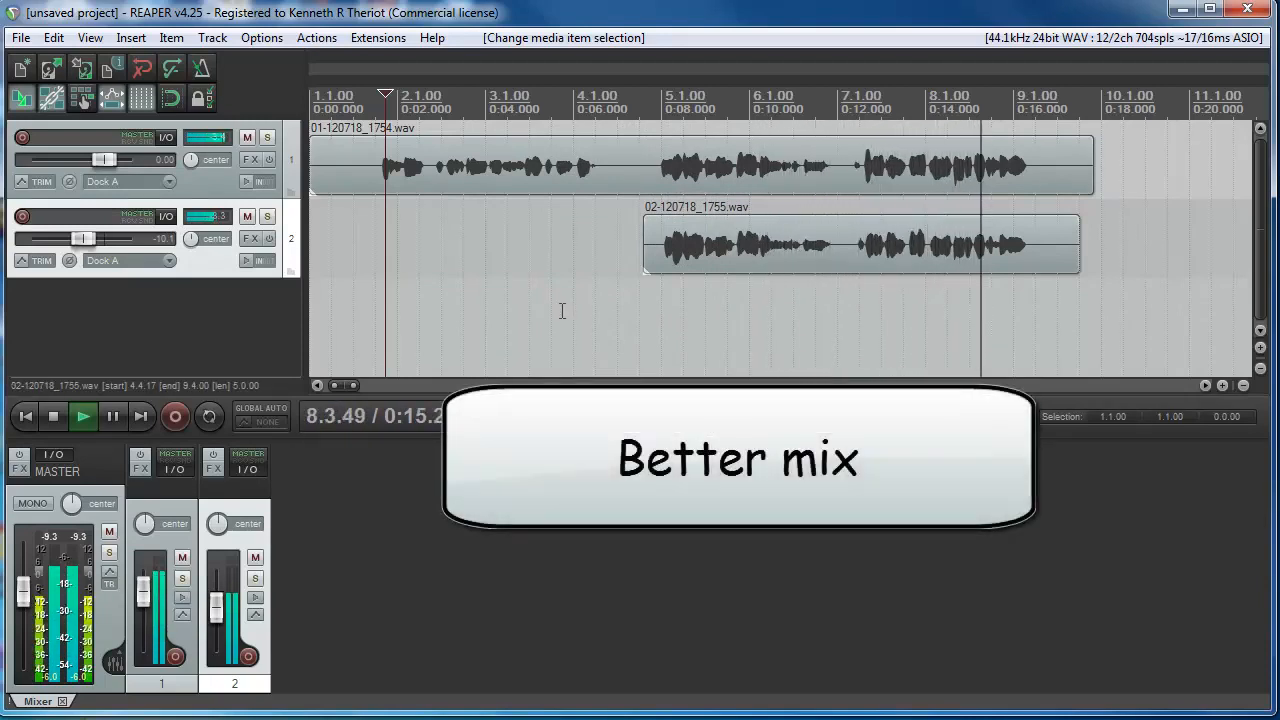
pyautogui.press('space')
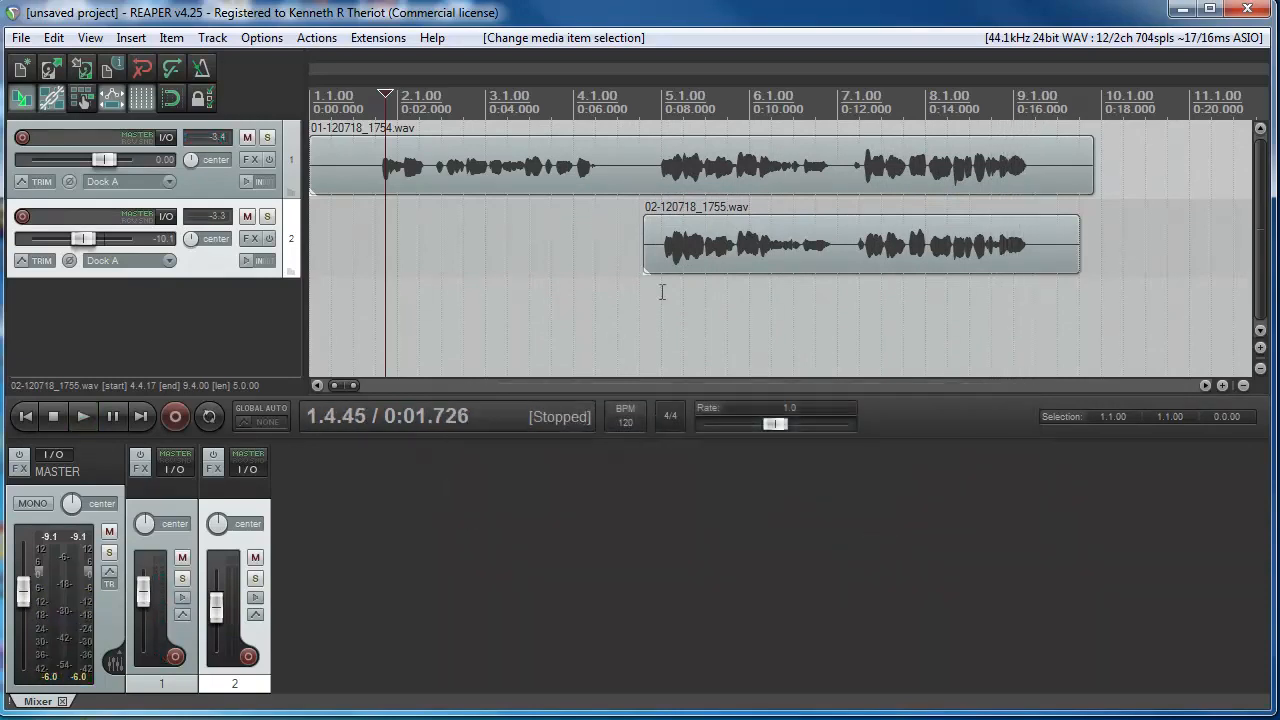